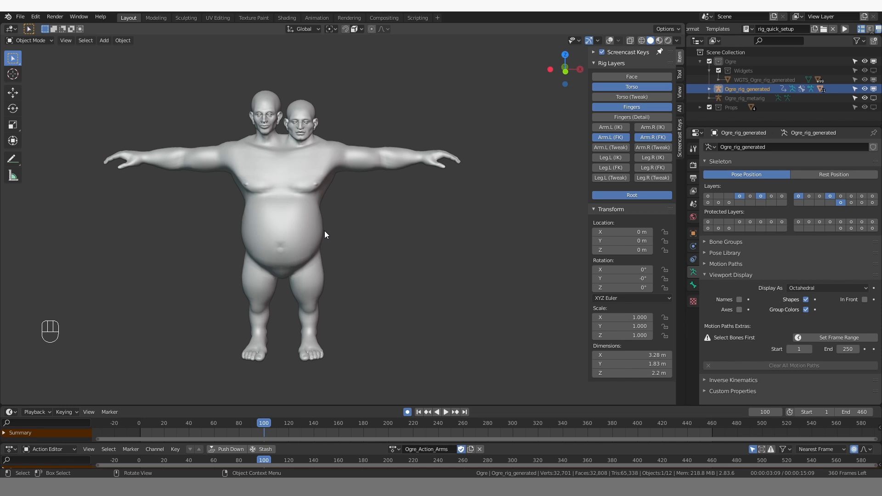
Show the viewport overlays, move to frame 164 and disable the wireframe overlay
left_click(610, 41)
left_click_drag(140, 425, 343, 420)
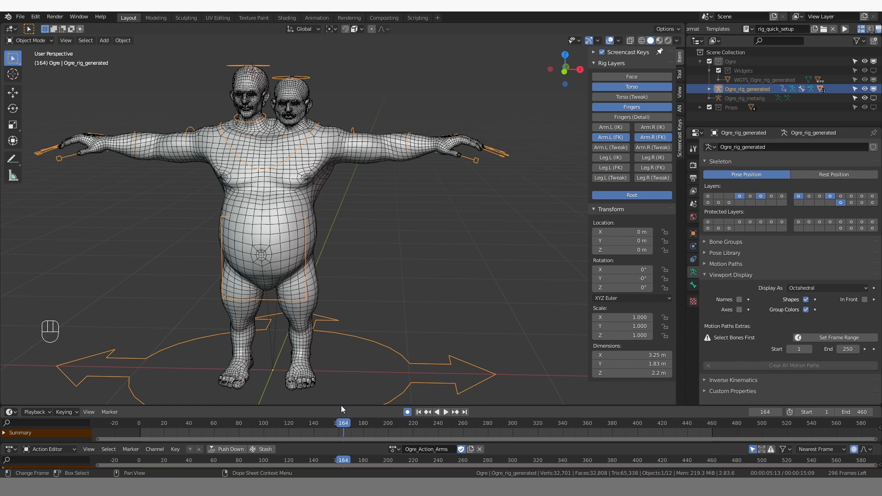
middle_click_drag(341, 400, 270, 257)
left_click(619, 41)
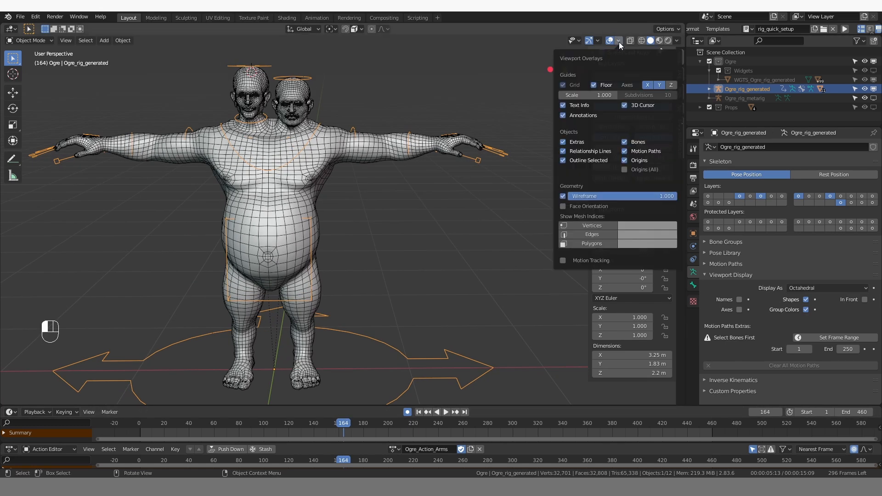
left_click(563, 196)
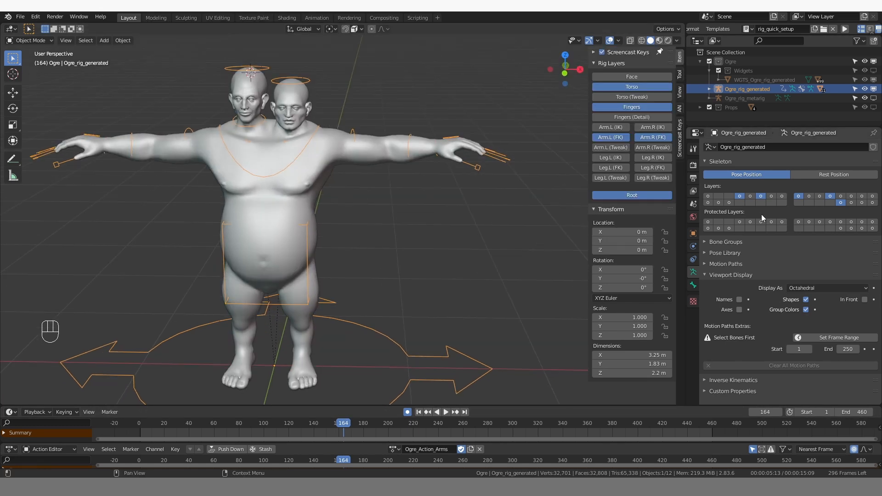
Show only the rig's deformation bones by isolating armature layer 29
left_click(852, 203)
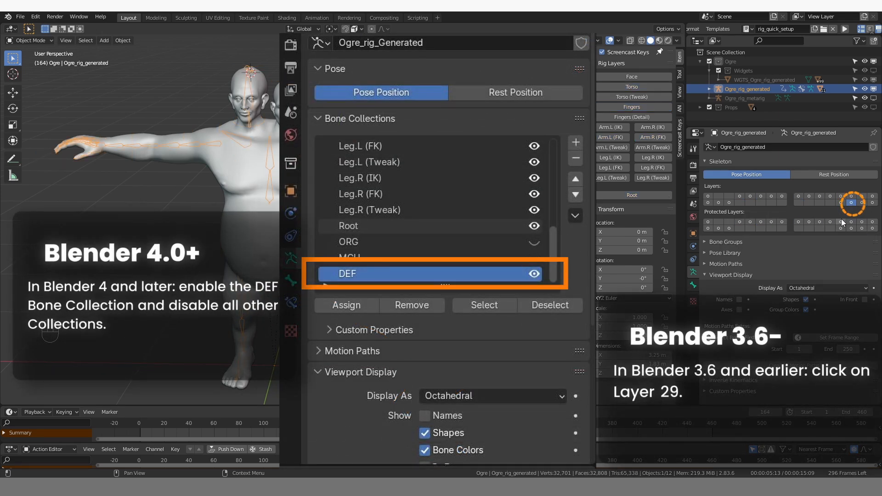
middle_click_drag(459, 239, 434, 255)
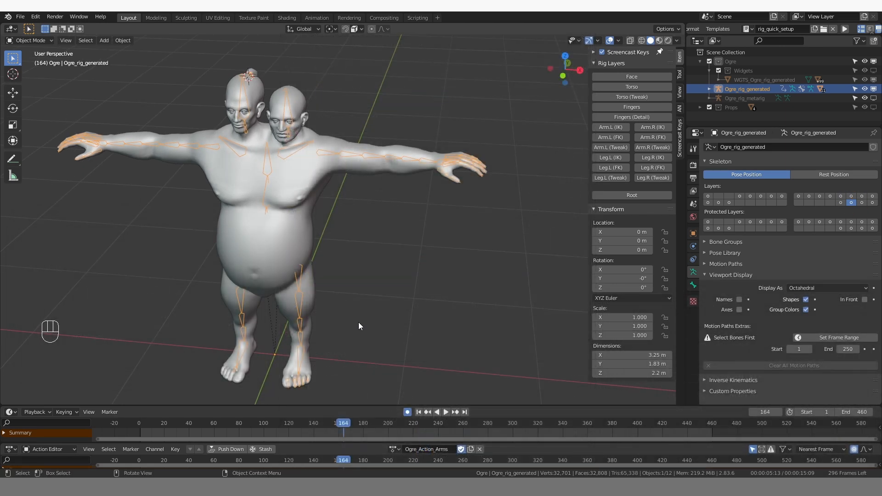
Scrub through the arm animation to examine how the ogre deforms, stopping at frame 109
left_click_drag(343, 422, 369, 420)
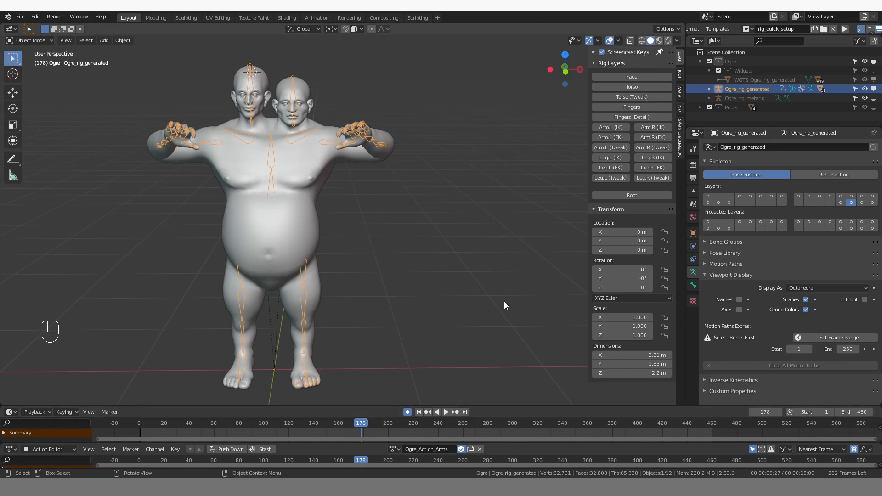
middle_click_drag(343, 236, 328, 230)
left_click_drag(362, 426, 446, 424)
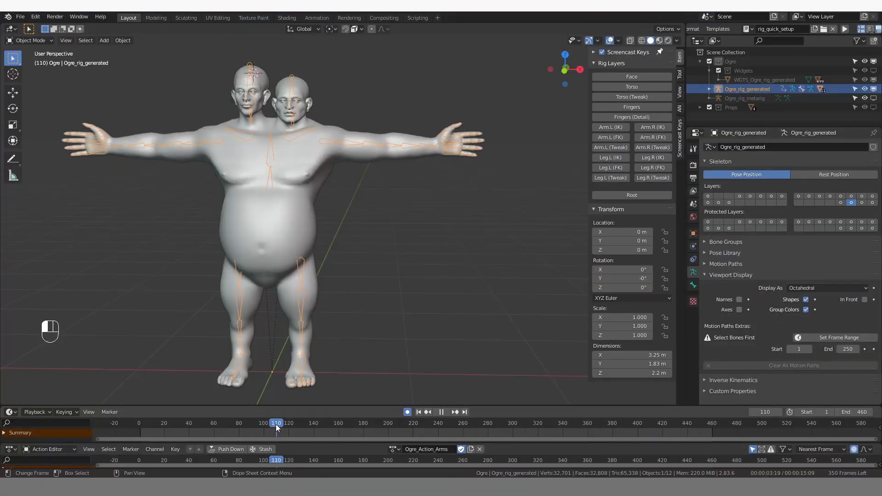
key("Escape")
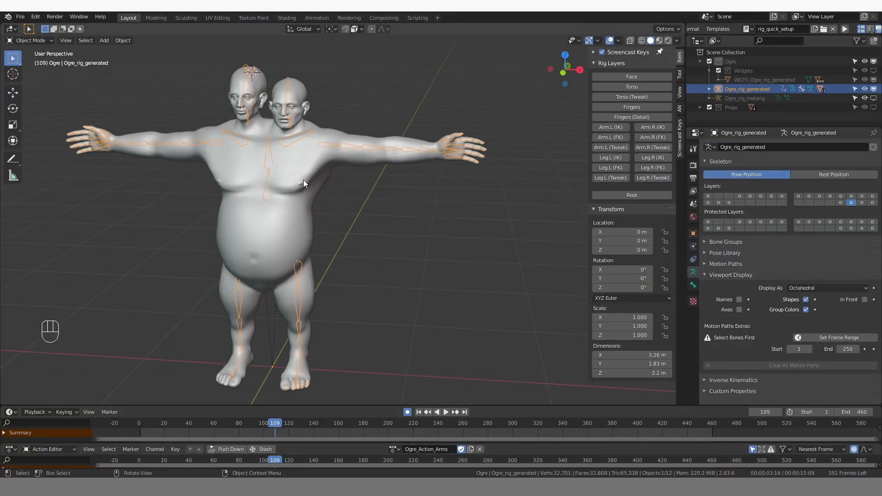
Add the ogre body mesh to the rig selection and switch it to Weight Paint mode
left_click(304, 158, "shift")
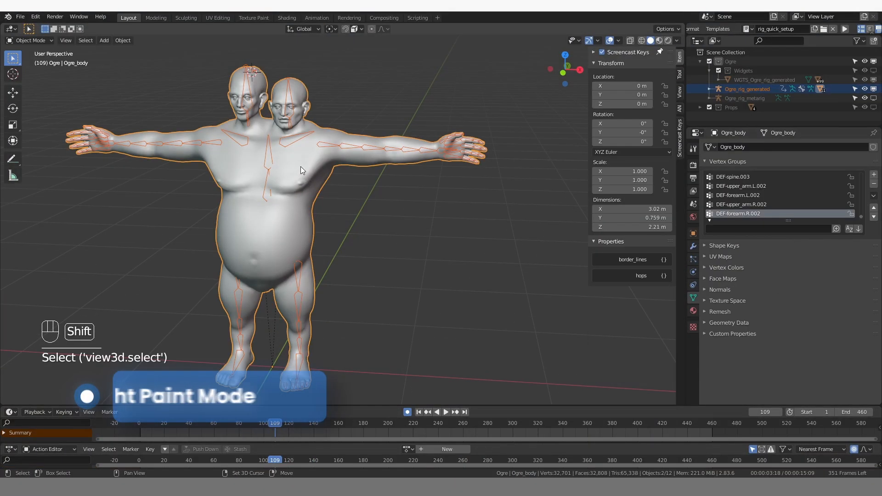
left_click(34, 40)
left_click(45, 91)
middle_click_drag(326, 212, 310, 230)
middle_click_drag(310, 229, 307, 248, "shift")
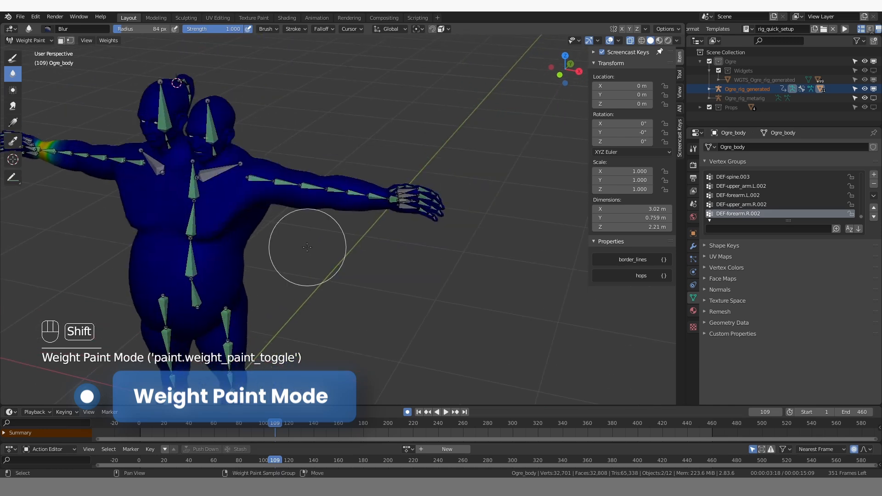
Move to frame 86 and examine the deformation bones of the ogre's left hand
scroll(307, 248, "up", 1)
left_click_drag(270, 423, 246, 424)
scroll(406, 278, "up", 3)
scroll(406, 278, "up", 2)
mouse_move(407, 278)
middle_mouse_down("shift")
mouse_move(321, 294)
mouse_move(339, 313)
middle_mouse_up("shift")
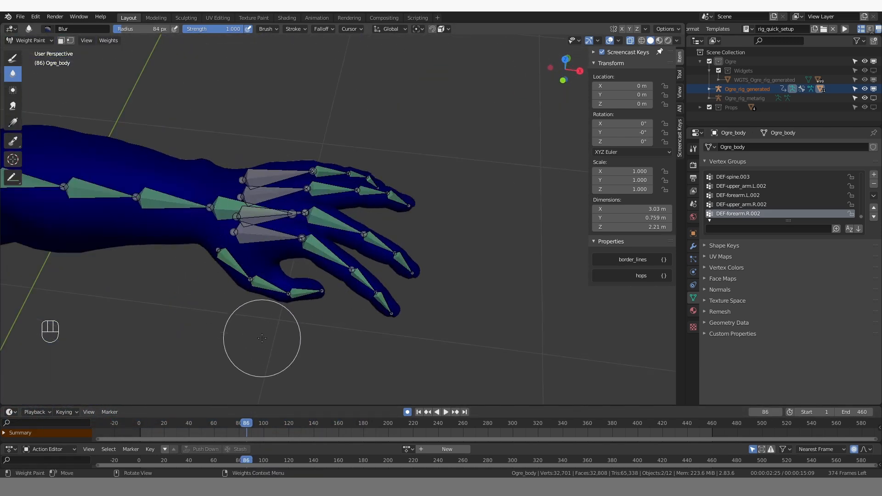
middle_click_drag(266, 325, 269, 334)
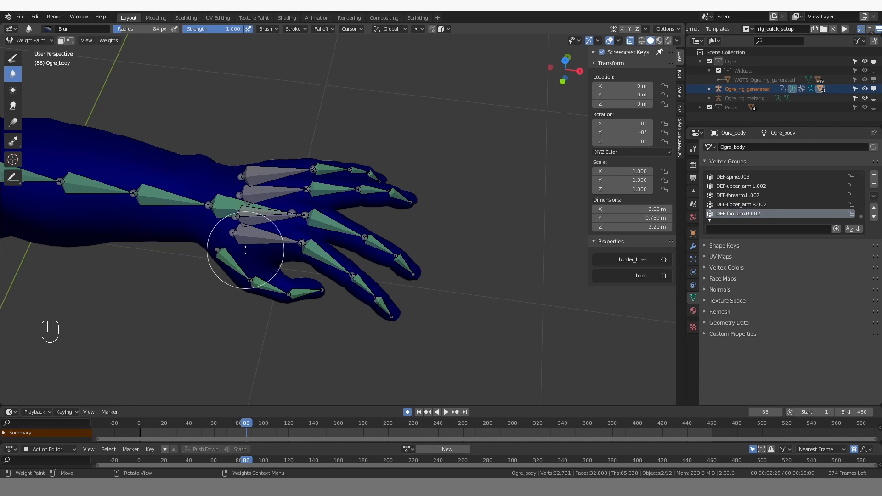
middle_click_drag(246, 252, 295, 255)
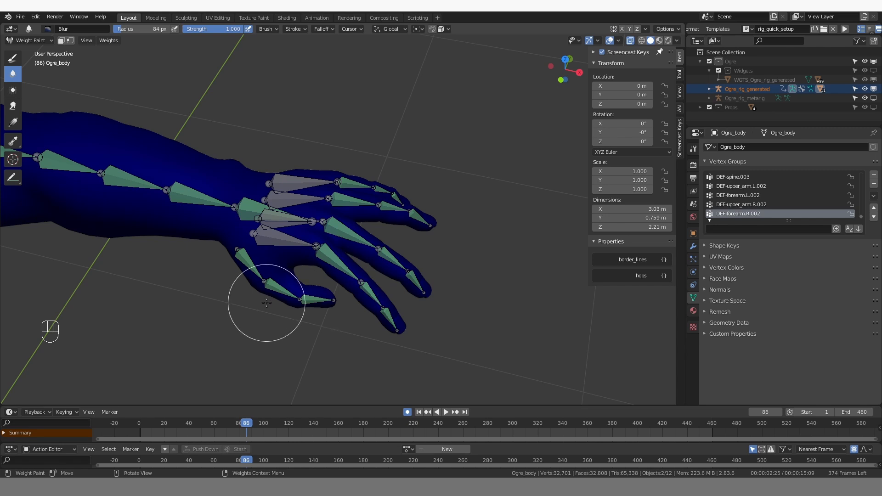
middle_click_drag(267, 303, 258, 293)
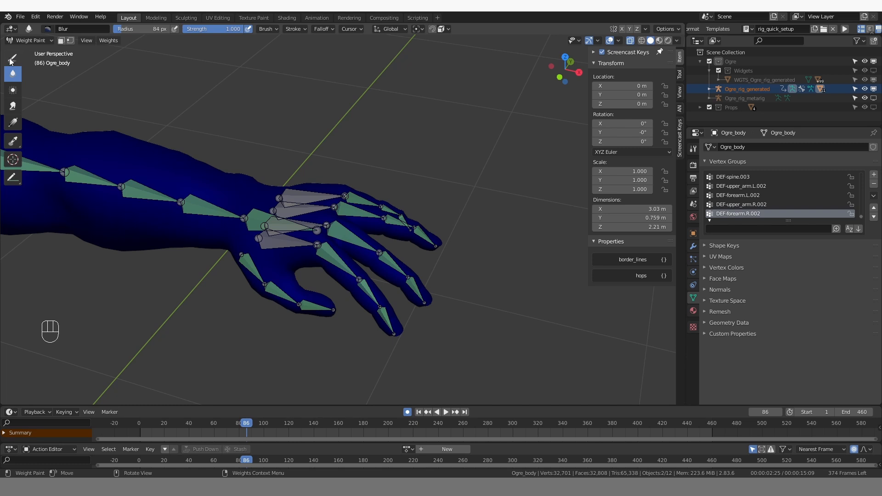
Activate the Draw brush and enable its Auto Normalize and X Mirror options
left_click(11, 60)
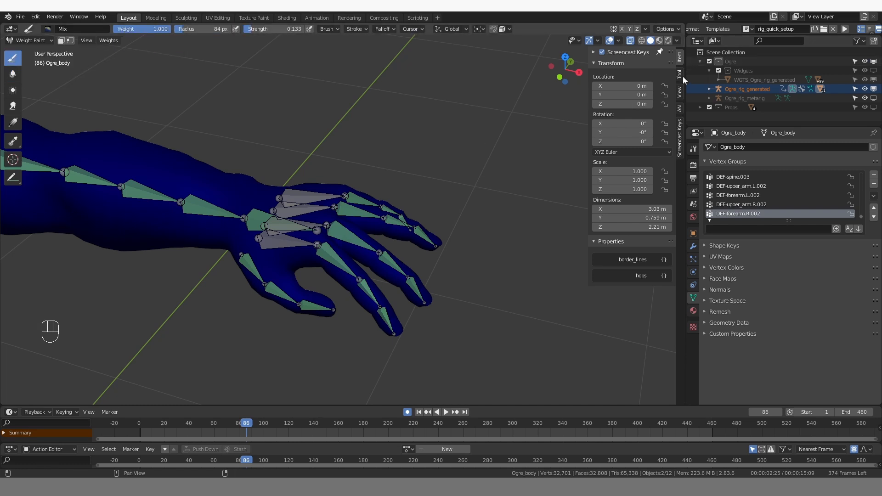
left_click(680, 74)
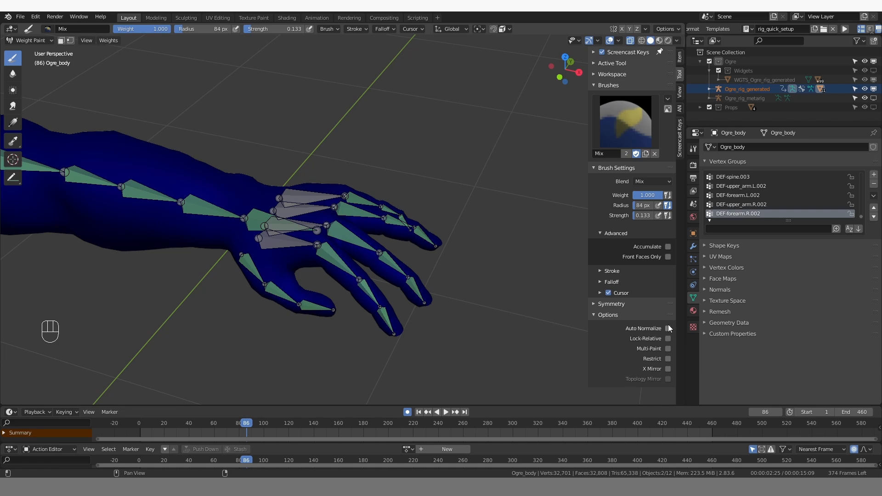
left_click(668, 328)
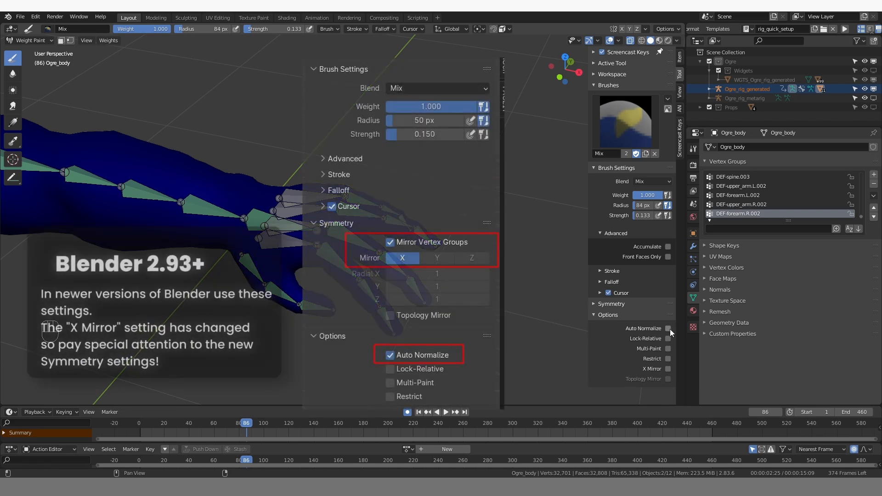
left_click(669, 369)
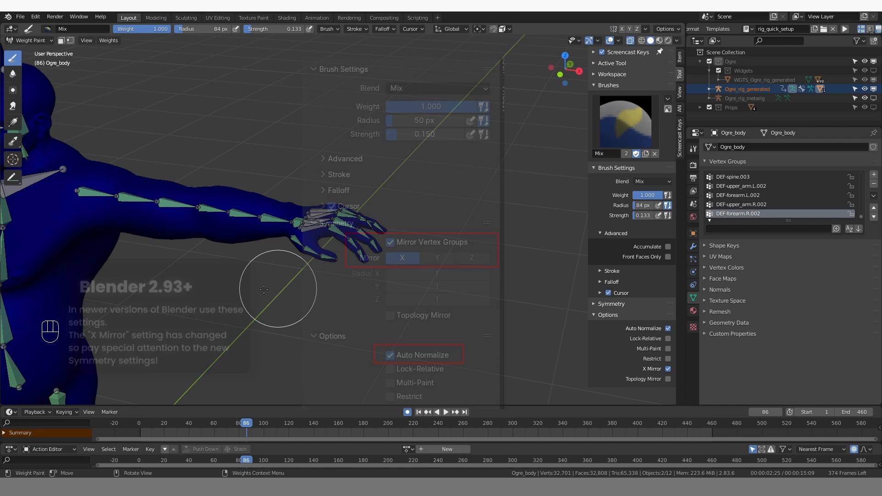
Select the DEF-thumb.01.L bone for weight painting and move to frame 39, where the fist is closed
middle_click_drag(264, 290, 423, 253, "shift")
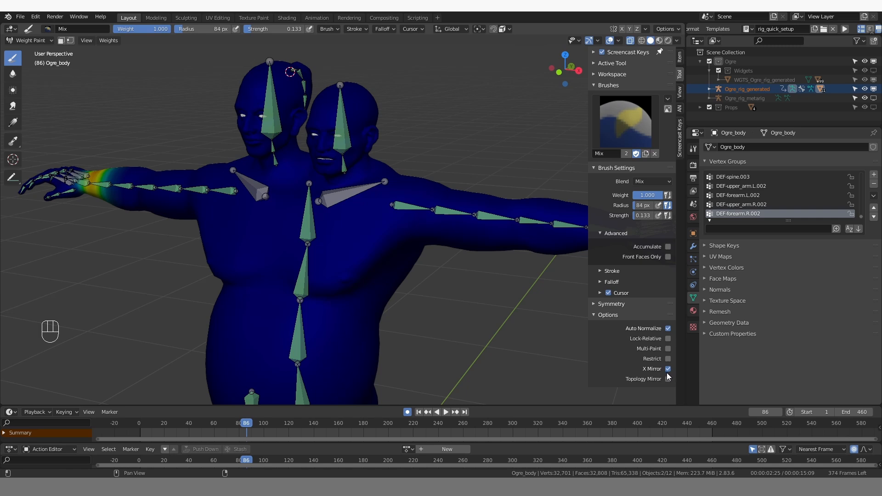
middle_click_drag(464, 268, 433, 261)
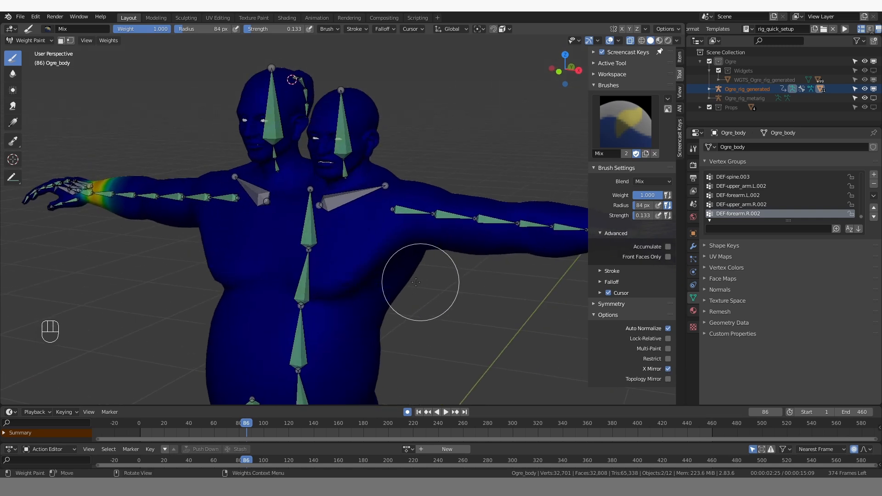
middle_click_drag(508, 294, 357, 295, "shift")
scroll(428, 296, "up", 3)
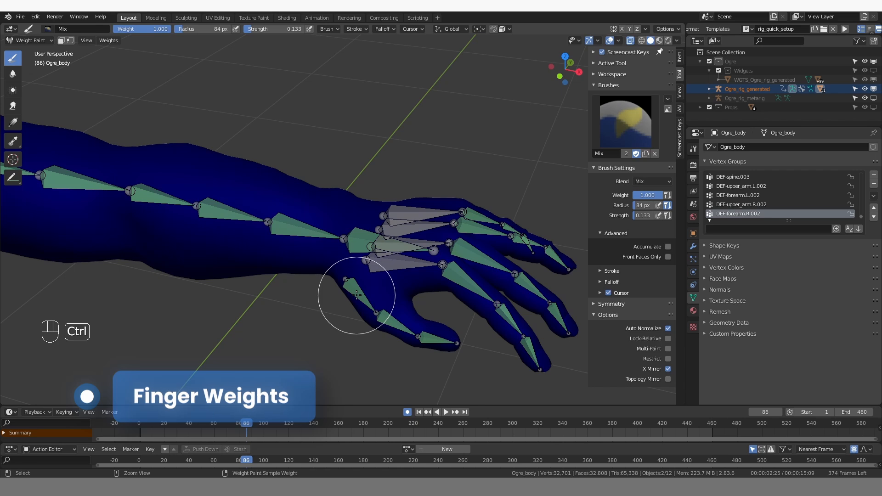
left_click(357, 295, "ctrl")
middle_click_drag(355, 298, 354, 309)
left_click_drag(251, 422, 189, 423)
mouse_move(313, 361)
middle_mouse_down()
mouse_move(311, 372)
mouse_move(322, 376)
middle_mouse_up()
Try to paint DEF-thumb.01.L weight around the base of the left thumb and check the shape in solid view
key("z")
key("z")
middle_click_drag(368, 317, 363, 287)
left_click_drag(363, 287, 349, 271)
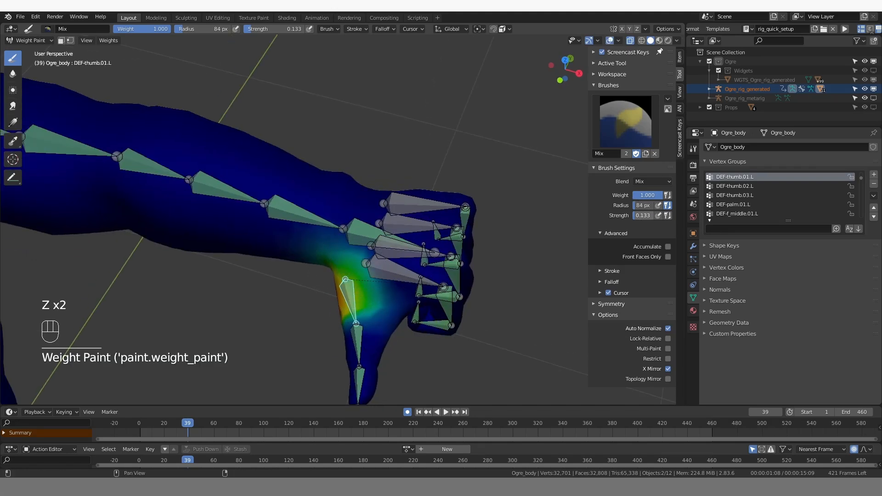
left_click_drag(639, 217, 640, 217)
key("z")
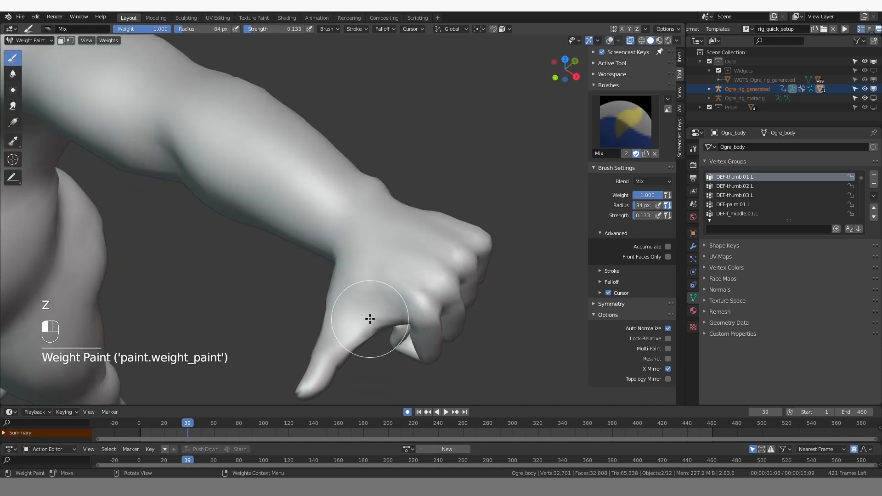
Undo the weight strokes painted around the left thumb
key("ctrl+z")
key("ctrl+z")
key("ctrl+z")
key("ctrl+z")
key("ctrl+z")
key("ctrl+z")
key("ctrl+z")
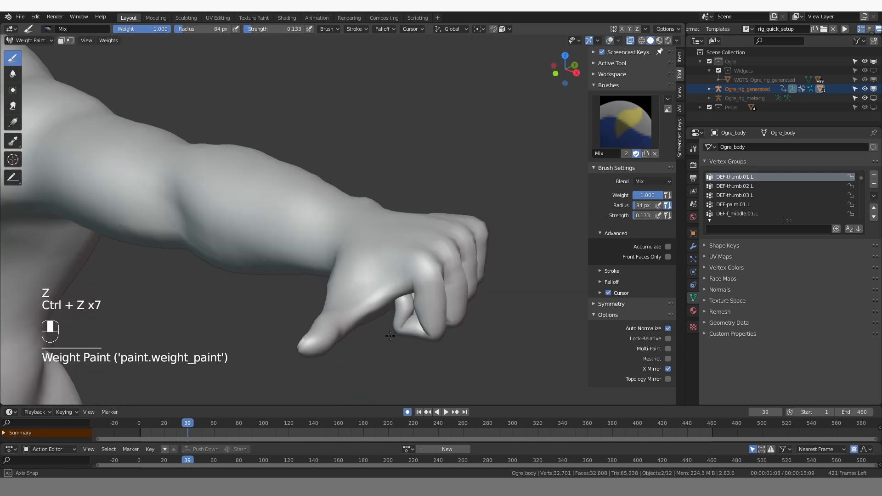
middle_click_drag(390, 336, 392, 333)
key("ctrl+z")
Enable the Restrict option for weight painting
scroll(394, 345, "up", 2)
middle_click_drag(432, 370, 387, 272, "shift")
scroll(387, 272, "up", 1)
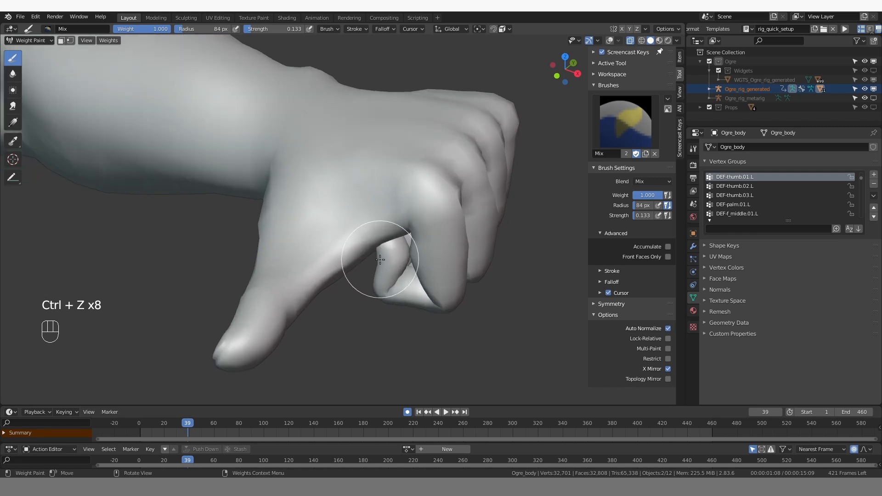
left_click(668, 359)
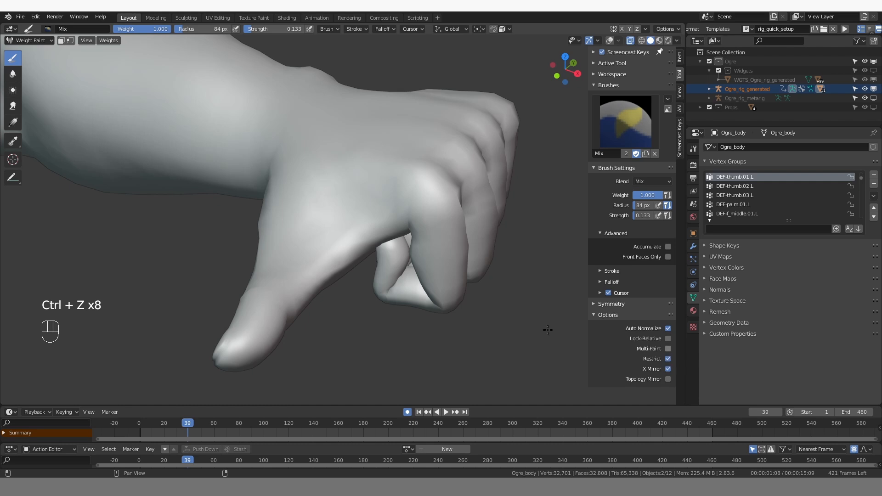
Set the brush radius to 118 px and paint DEF-thumb.01.L weight on the webbing between thumb and index finger
key("z")
middle_click_drag(345, 263, 354, 270)
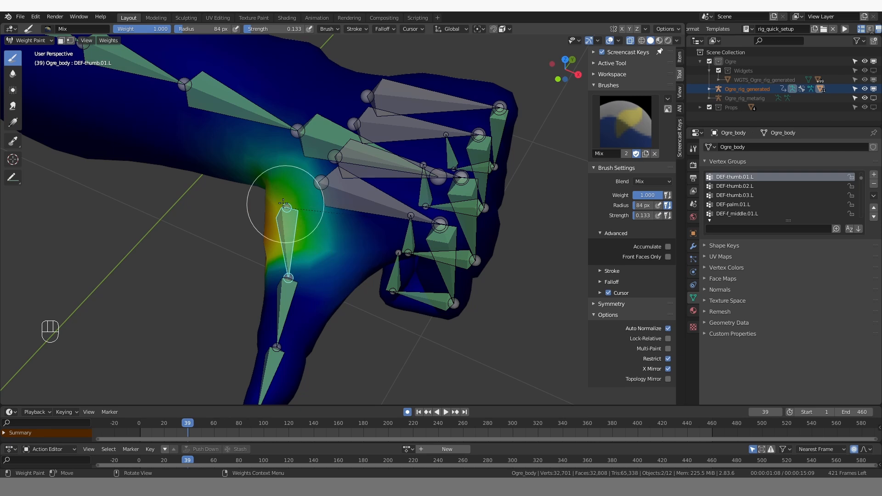
middle_click_drag(299, 295, 307, 244)
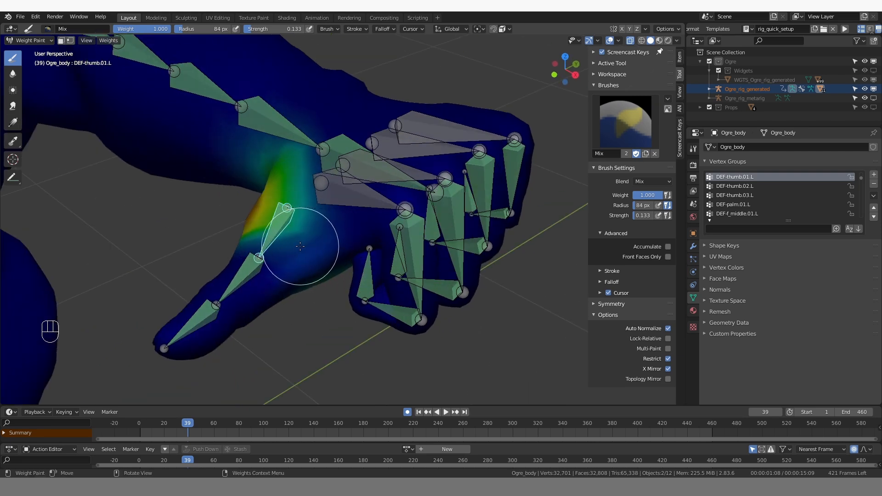
key("f")
left_click(308, 251)
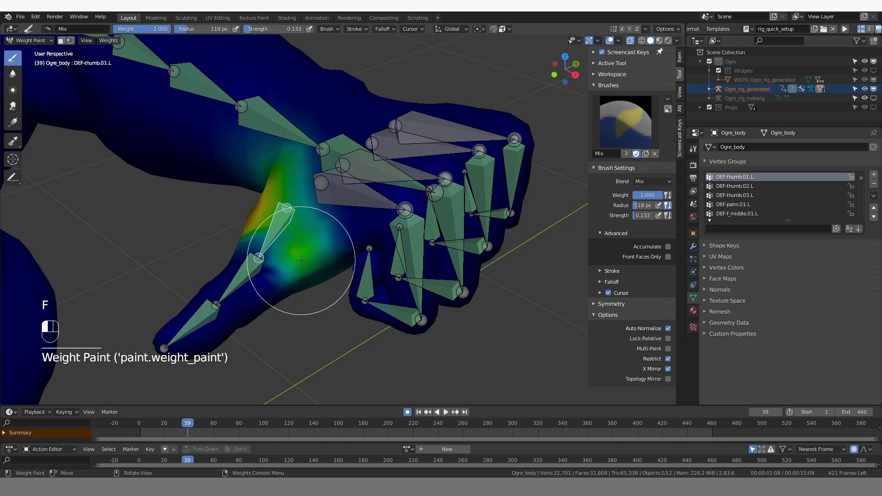
left_click_drag(300, 260, 301, 251)
Raise the brush strength to 0.529 and paint DEF-thumb.01.L weight across the underside of the thumb base
mouse_move(302, 248)
middle_mouse_down()
mouse_move(307, 271)
mouse_move(313, 191)
mouse_move(294, 205)
middle_mouse_up()
key("z")
key("z")
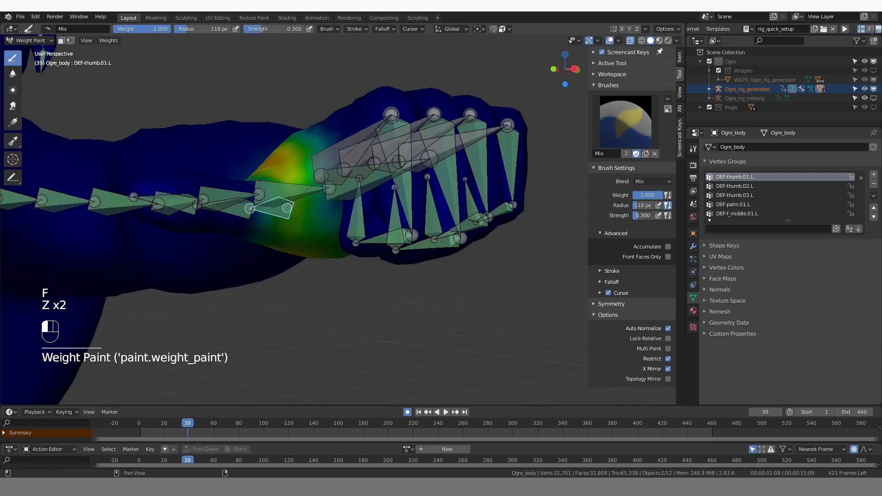
mouse_move(331, 165)
left_mouse_down()
mouse_move(276, 174)
mouse_move(295, 217)
left_mouse_up()
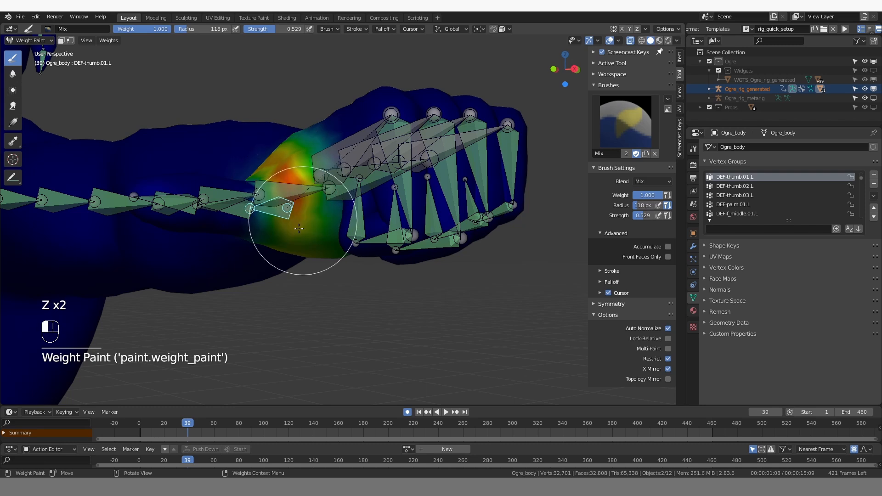
Paint DEF-thumb.01.L up to full weight around the thumb's base joint, checking the deformation without the weight colours
mouse_move(295, 216)
middle_mouse_down()
mouse_move(329, 266)
mouse_move(252, 220)
mouse_move(325, 216)
mouse_move(354, 227)
mouse_move(317, 230)
mouse_move(278, 212)
middle_mouse_up()
key("z")
mouse_move(272, 228)
left_mouse_down()
mouse_move(250, 230)
mouse_move(258, 229)
left_mouse_up()
key("z")
key("z")
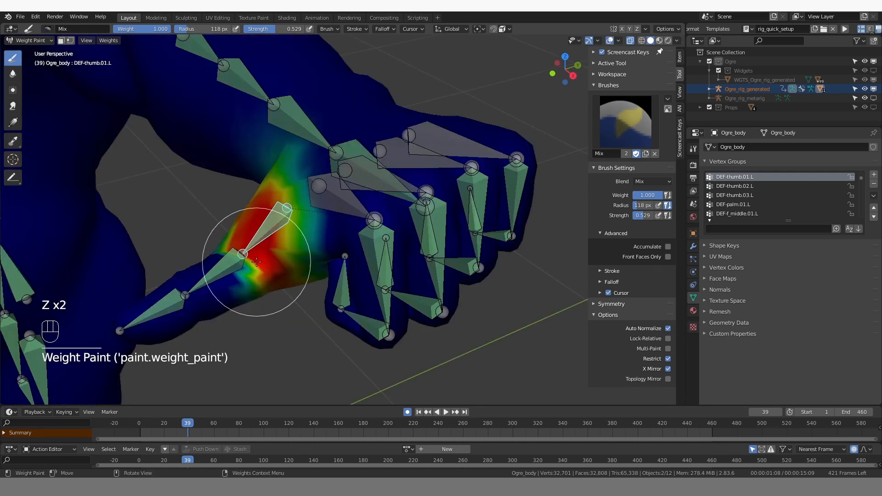
left_click_drag(256, 262, 290, 233)
Disable the Restrict option for weight painting
middle_click_drag(513, 224, 531, 227)
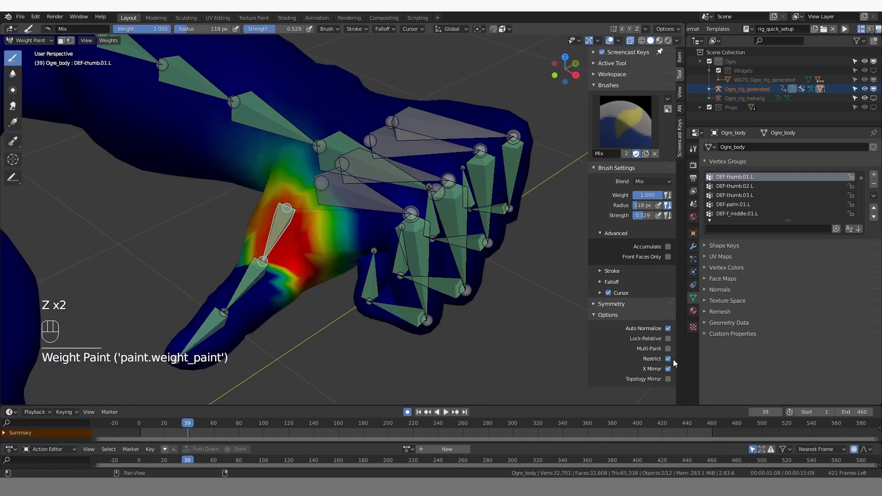
left_click(668, 359)
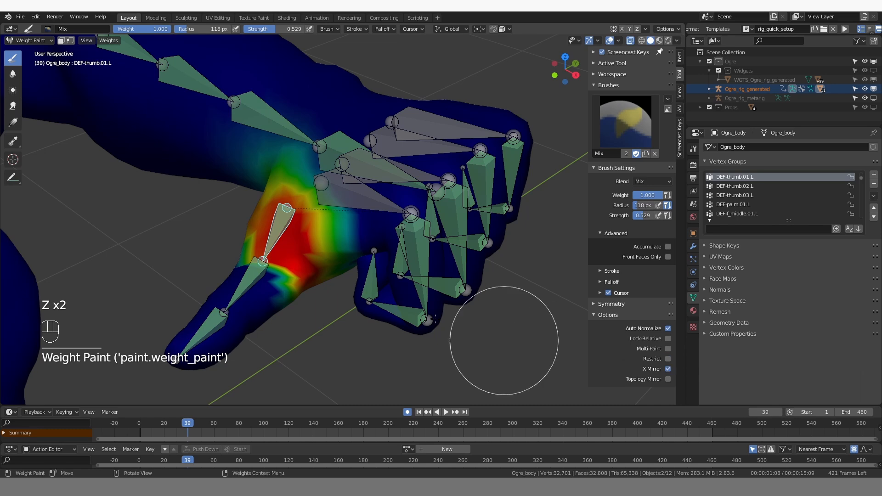
Enter Edit Mode on Ogre_body and enable the Armature modifier's Edit Mode and On Cage display
key("Tab")
left_click(329, 330)
scroll(387, 308, "down", 5)
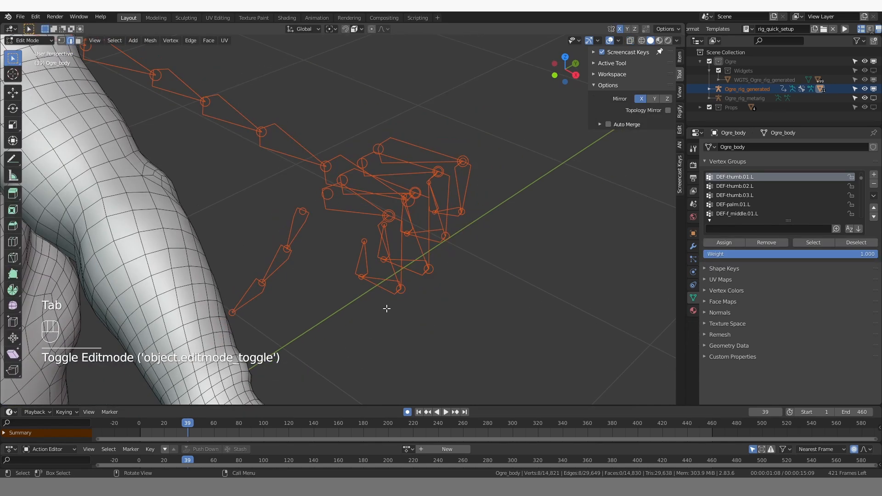
left_click(693, 246)
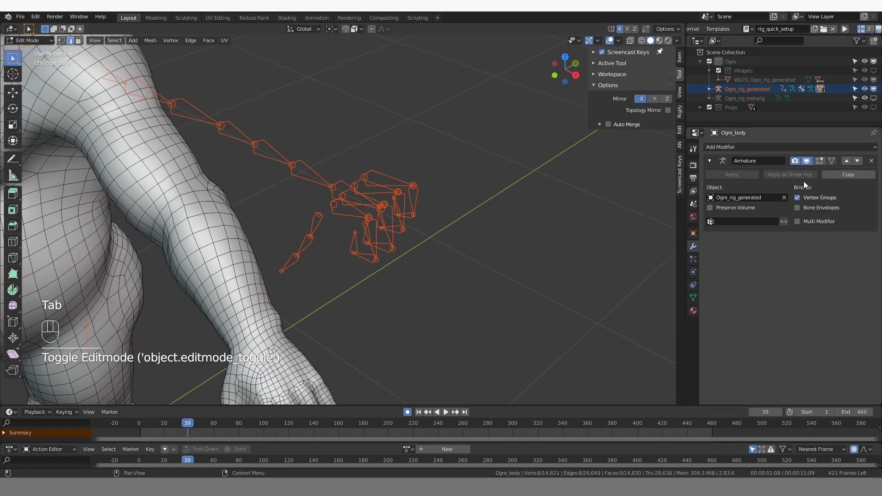
left_click(820, 161)
left_click(832, 161)
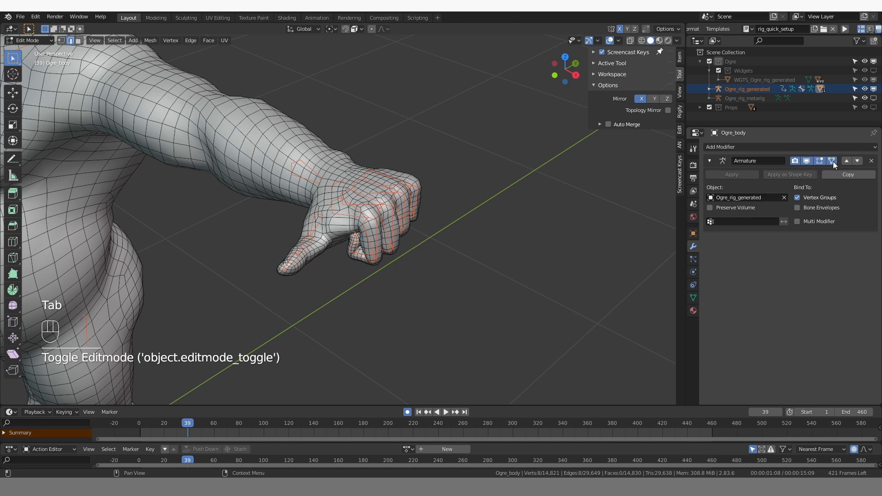
Select a single vertex at the tip of the left thumb in vertex select mode
middle_click_drag(450, 296, 441, 329)
middle_click_drag(316, 345, 390, 258, "shift")
scroll(368, 285, "up", 3)
key("1")
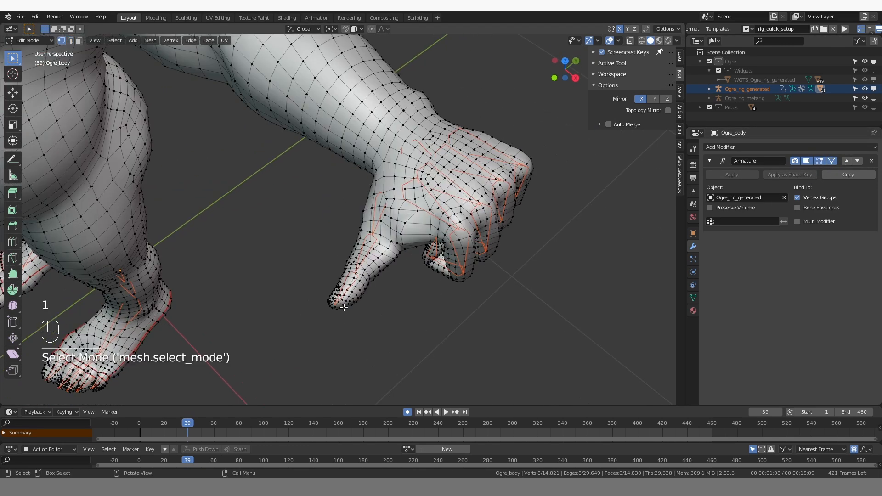
scroll(340, 334, "up", 3)
middle_click_drag(340, 333, 329, 301, "shift")
left_click(330, 301)
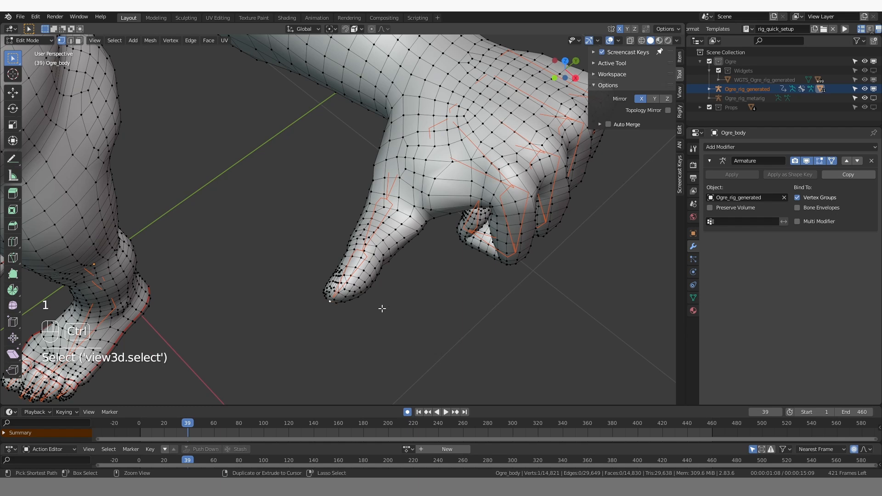
Grow the vertex selection from the thumb tip and shrink it back so it covers the thumb up to its base
key("ctrl+KP_Add")
key("ctrl+KP_Add")
key("ctrl+KP_Add")
key("ctrl+KP_Add")
key("ctrl+KP_Add")
key("ctrl+KP_Add")
key("ctrl+KP_Add")
key("ctrl+KP_Add")
key("ctrl+KP_Add")
key("ctrl+KP_Add")
key("ctrl+KP_Add")
key("ctrl+KP_Add")
key("ctrl+KP_Add")
key("ctrl+KP_Add")
key("ctrl+KP_Add")
key("ctrl+KP_Add")
key("ctrl+KP_Add")
key("ctrl+KP_Add")
key("ctrl+KP_Add")
key("ctrl+KP_Add")
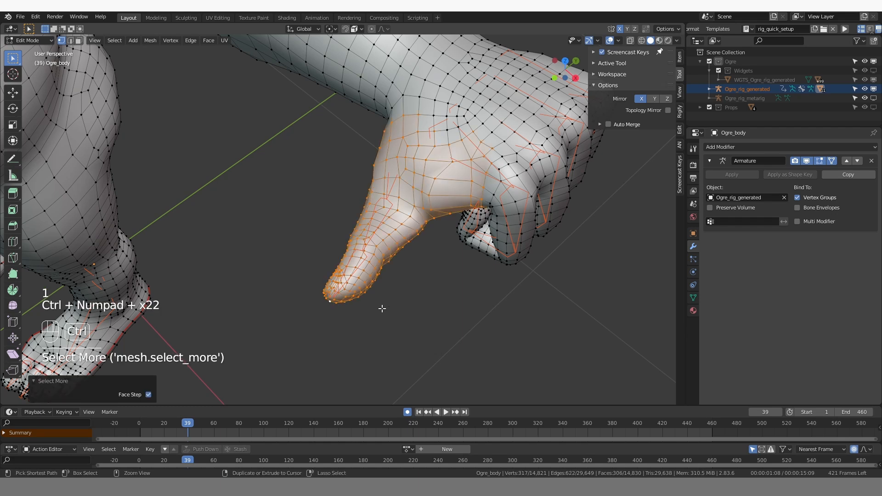
key("ctrl+KP_Subtract")
key("ctrl+KP_Subtract")
key("ctrl+KP_Subtract")
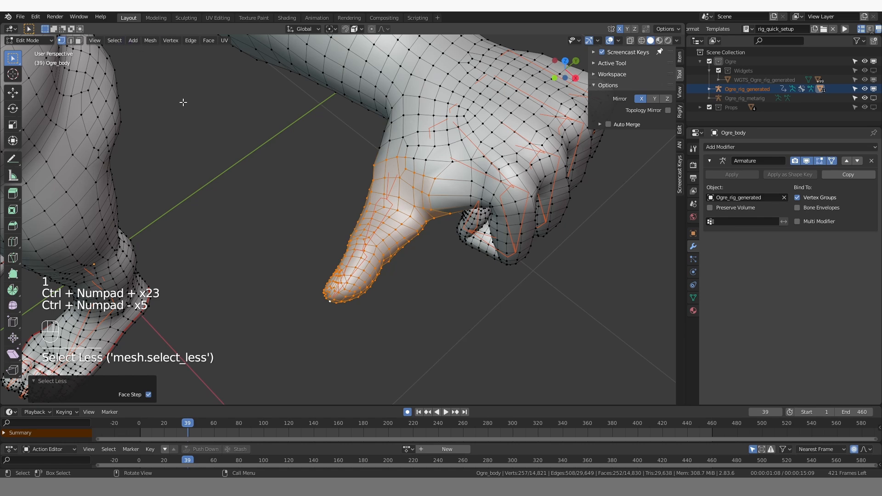
Return to Weight Paint mode with vertex selection masking and paint DEF-thumb.01.L weight on the thumb's base
left_click(29, 40)
left_click(33, 92)
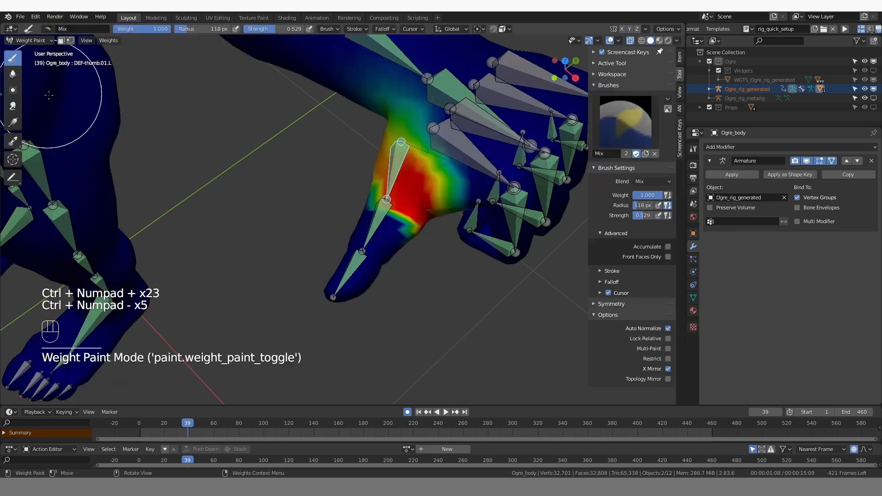
left_click(71, 43)
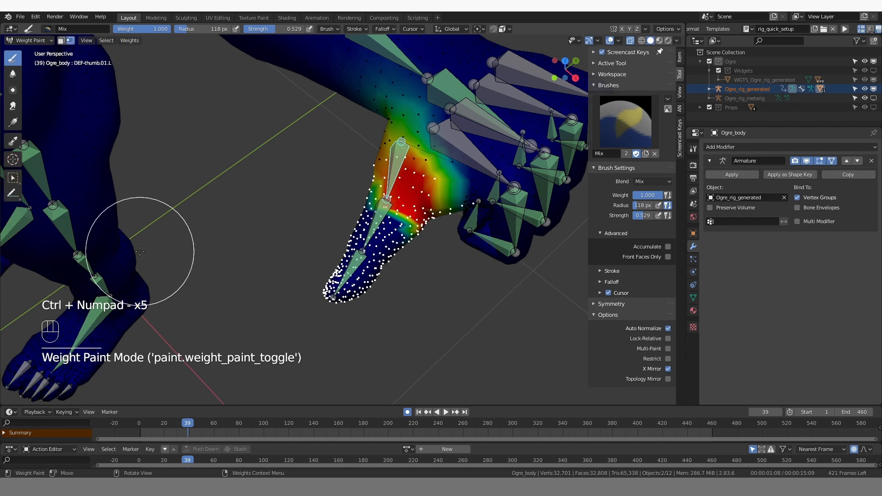
mouse_move(253, 310)
middle_mouse_down()
mouse_move(391, 257)
mouse_move(422, 242)
mouse_move(416, 230)
middle_mouse_up()
scroll(444, 246, "up", 2)
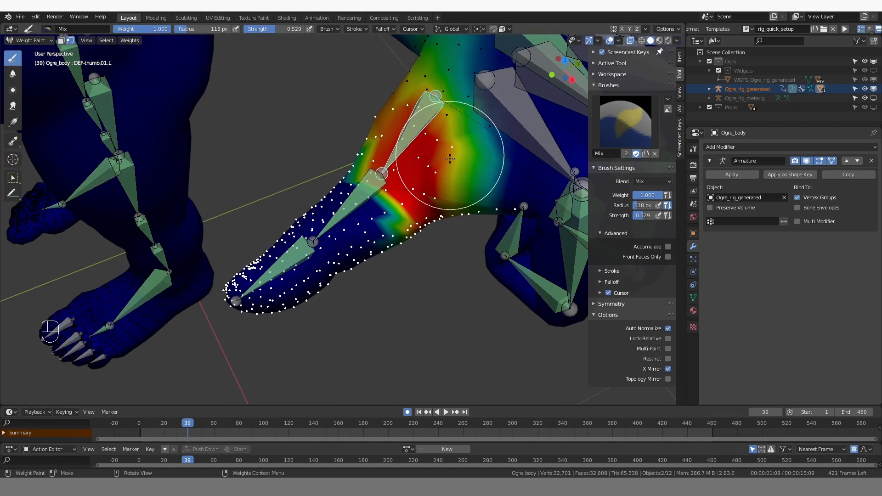
middle_click_drag(451, 156, 438, 221)
left_click(438, 221)
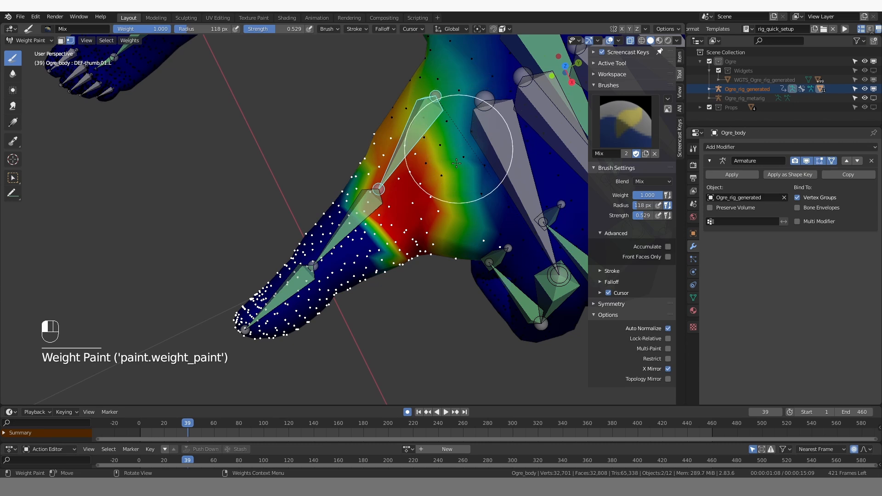
Grow the thumb's vertex selection by three rings into the palm and return to Weight Paint mode
key("Tab")
key("ctrl+KP_Add")
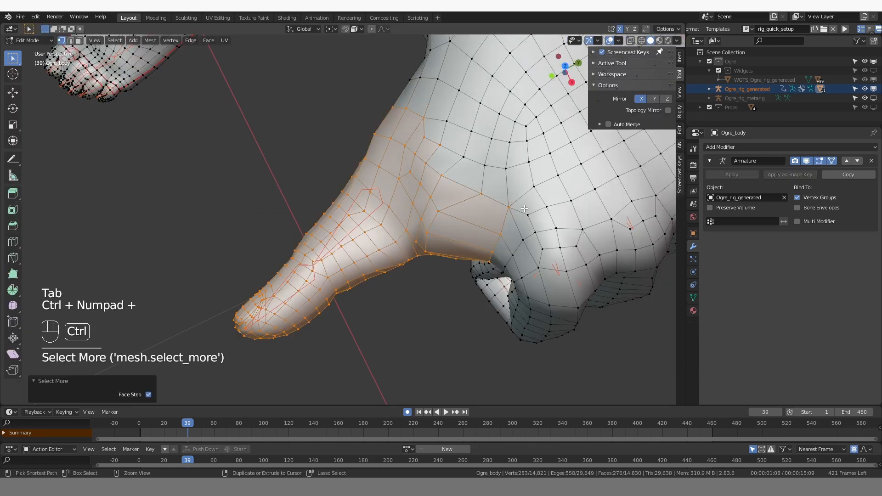
key("ctrl+KP_Add")
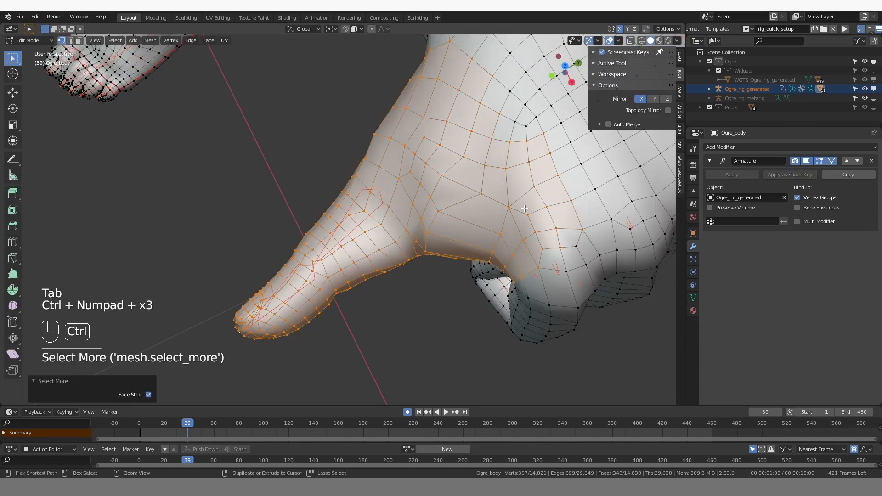
middle_click_drag(525, 208, 415, 133)
left_click(39, 41)
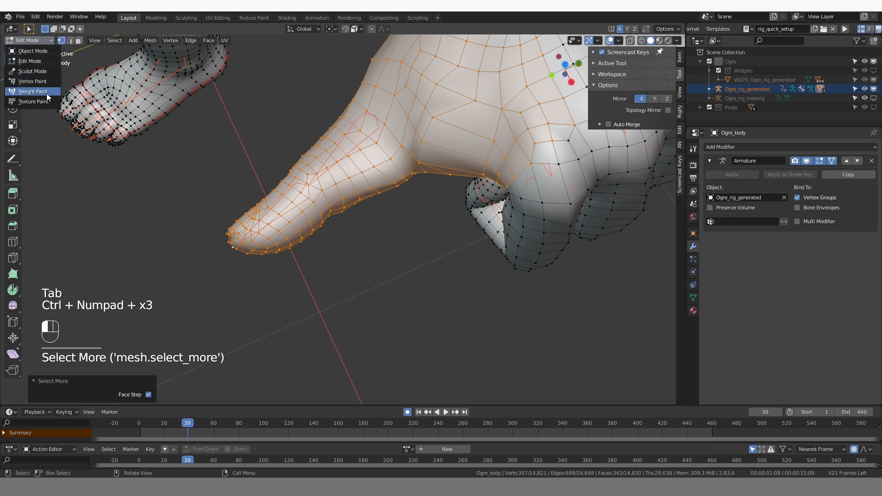
left_click(46, 91)
Paint DEF-thumb.01.L weight on the masked vertices around the thumb base and webbing
left_click(441, 131)
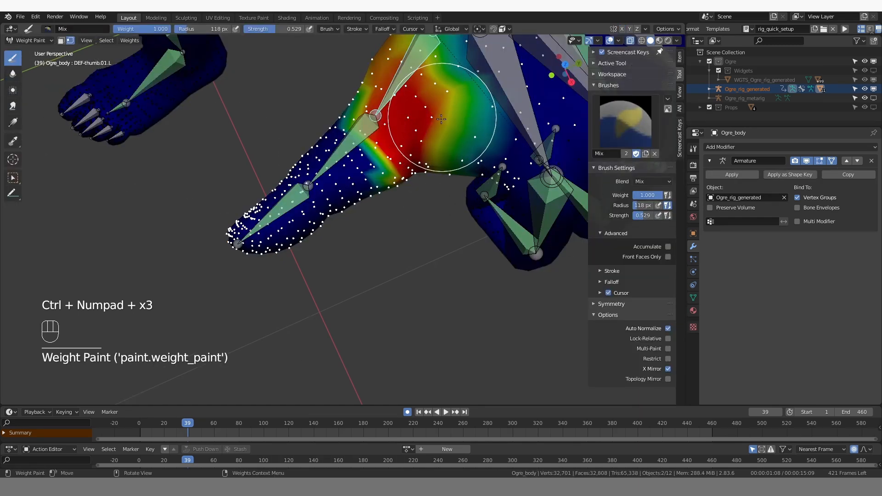
mouse_move(384, 124)
middle_mouse_down()
mouse_move(444, 128)
mouse_move(421, 233)
middle_mouse_up()
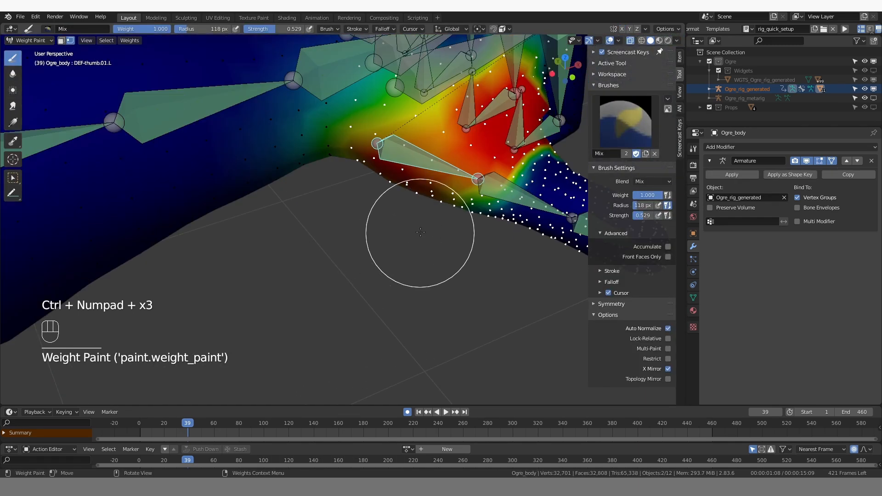
middle_click_drag(487, 205, 468, 174)
mouse_move(431, 140)
middle_mouse_down()
mouse_move(455, 254)
mouse_move(428, 212)
middle_mouse_up()
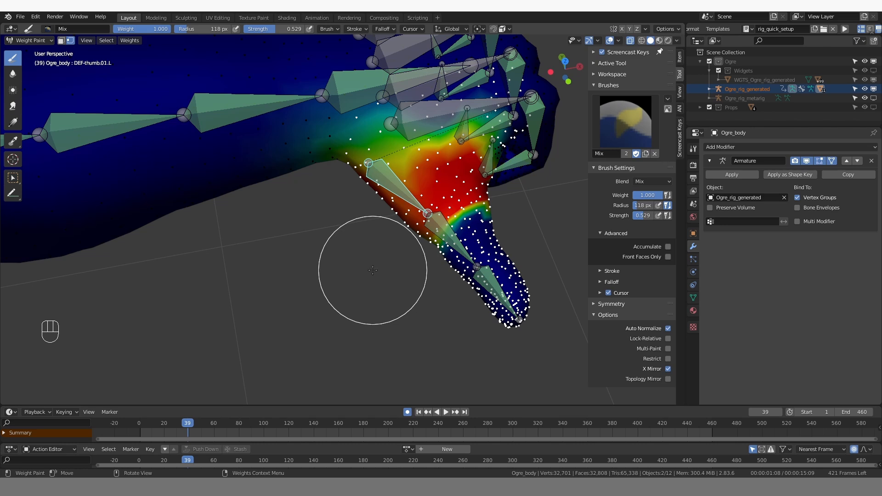
mouse_move(517, 172)
middle_mouse_down()
mouse_move(433, 187)
mouse_move(379, 212)
middle_mouse_up()
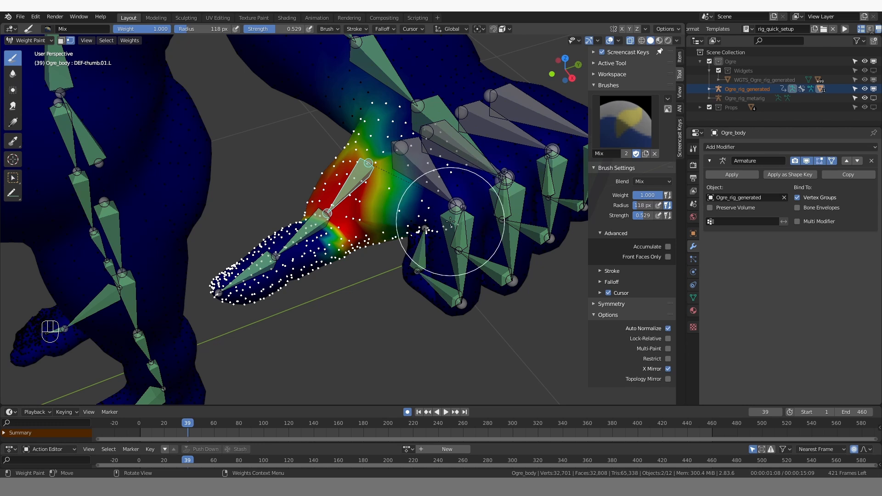
middle_click_drag(427, 210, 439, 225)
left_click(426, 187, "ctrl")
key("ctrl+z")
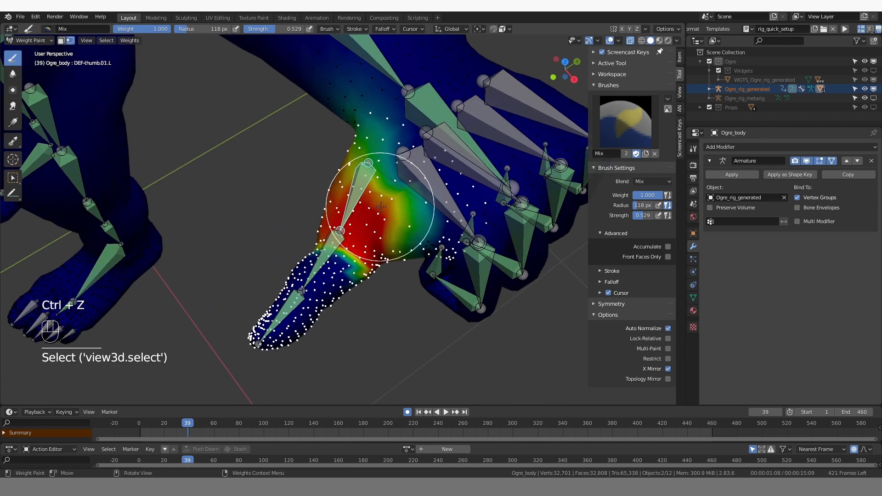
middle_click_drag(381, 206, 377, 205)
left_click(387, 231)
left_click(331, 251)
left_click(320, 265, "ctrl")
left_click(330, 255)
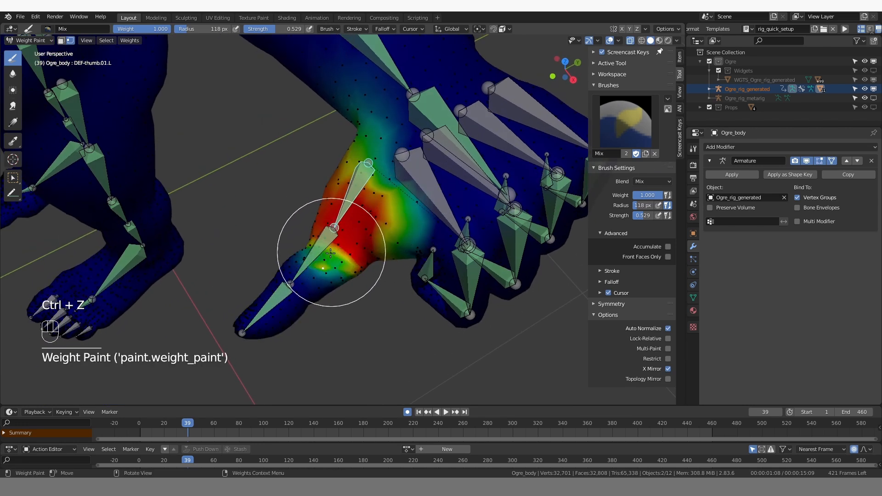
key("ctrl+z")
key("ctrl+z")
key("ctrl+z")
key("ctrl+z")
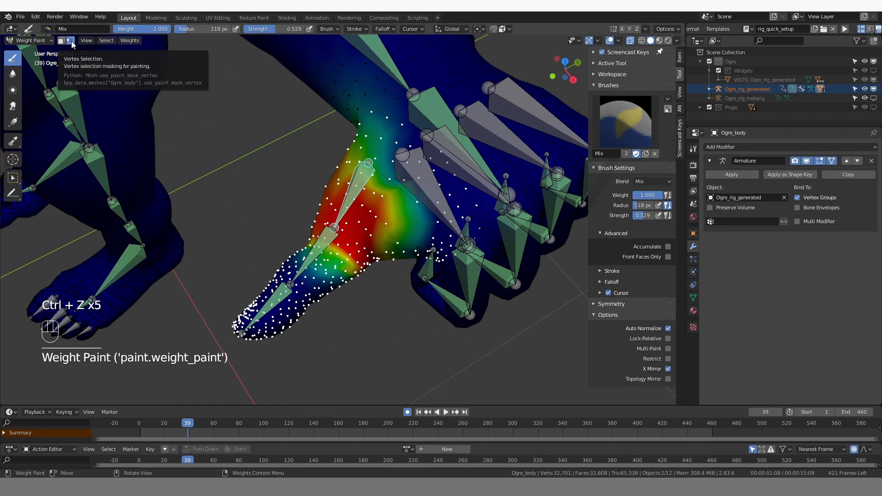
Select DEF-thumb.02.L and paint its weight up to full on the thumb's middle segment with vertex masking on
left_click(312, 260, "ctrl")
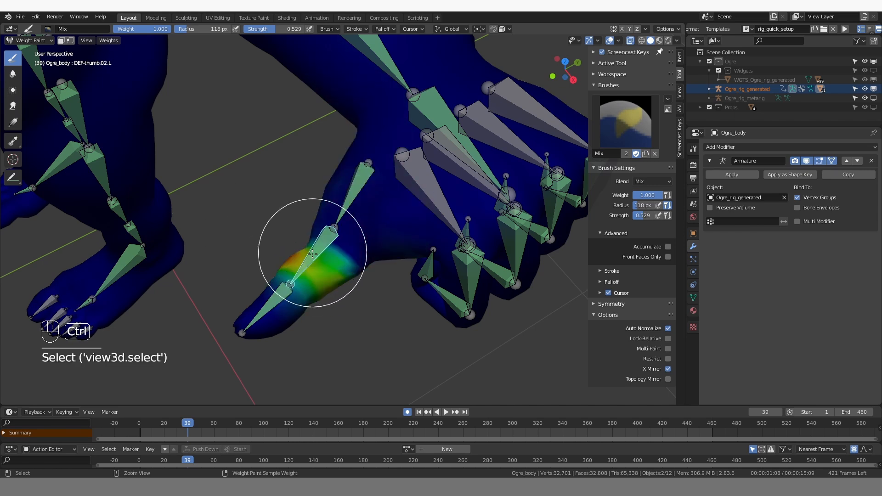
left_click(72, 41)
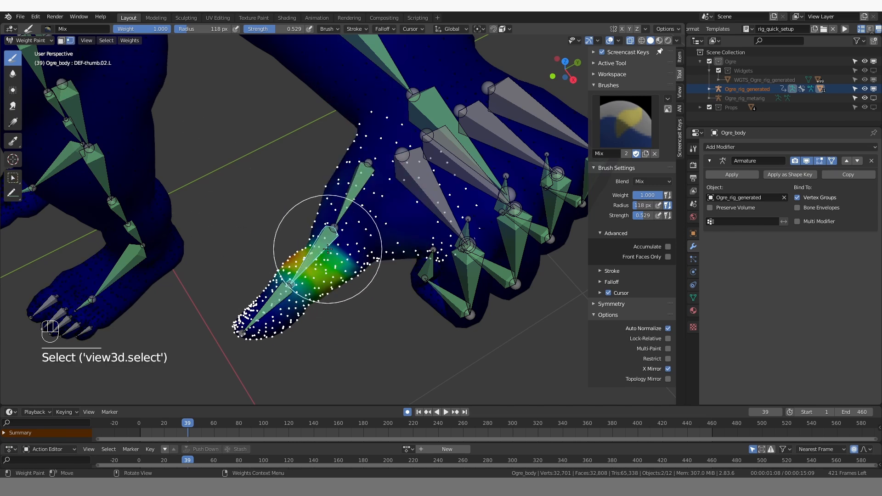
left_click_drag(327, 249, 315, 240)
left_click_drag(334, 279, 311, 269)
mouse_move(311, 268)
middle_mouse_down()
mouse_move(307, 285)
mouse_move(326, 282)
mouse_move(336, 257)
middle_mouse_up()
key("z")
key("z")
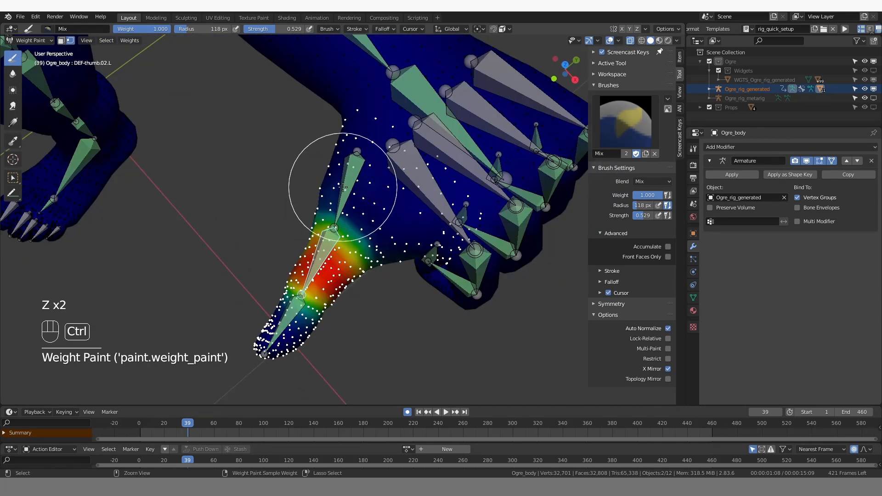
left_click(350, 204, "ctrl")
key("ctrl+z")
key("ctrl+z")
key("ctrl+z")
Compare the DEF-thumb.01.L and DEF-thumb.02.L weights without masking and paint DEF-thumb.02.L on the back of the thumb's middle segment
left_click(341, 226, "ctrl")
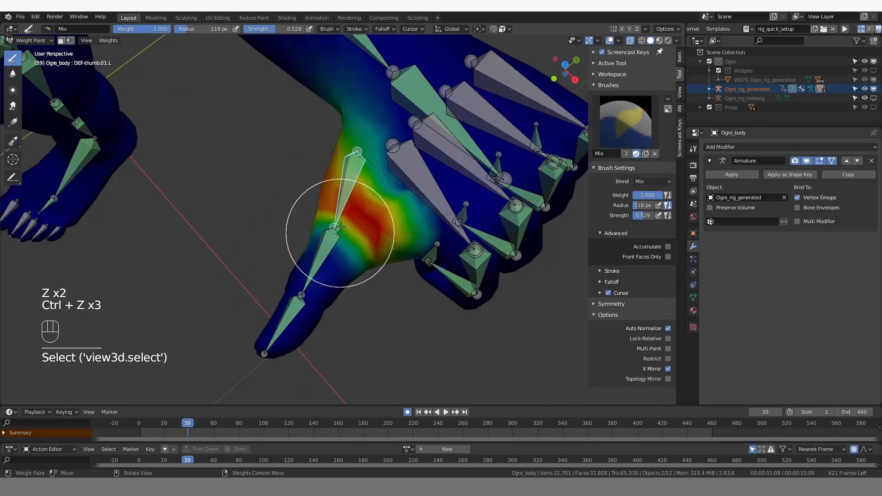
left_click(323, 265, "ctrl")
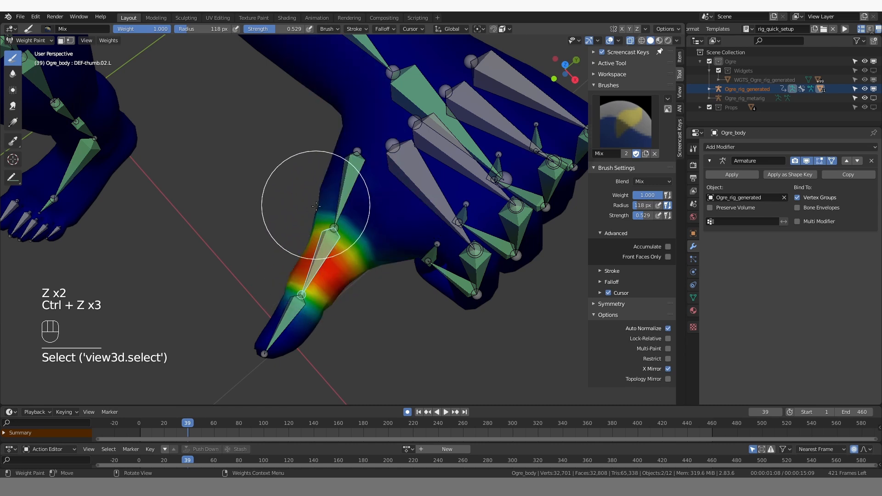
middle_click_drag(302, 270, 394, 234)
left_click_drag(364, 245, 384, 251)
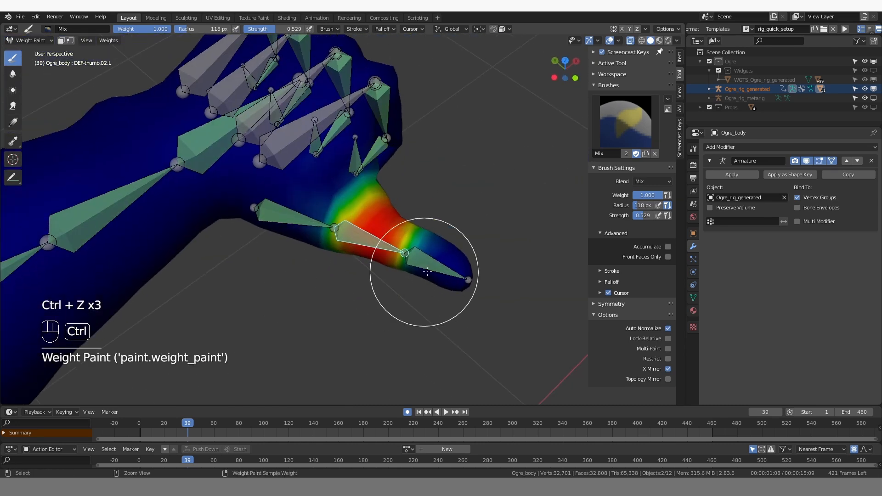
Select the thumb's end bone and paint its weight over the thumb tip, checking the deformation without the weight colours
left_click(425, 268, "ctrl")
left_click_drag(431, 269, 449, 249)
mouse_move(449, 249)
middle_mouse_down()
mouse_move(388, 312)
mouse_move(385, 276)
middle_mouse_up()
key("z")
middle_click_drag(382, 237, 303, 184)
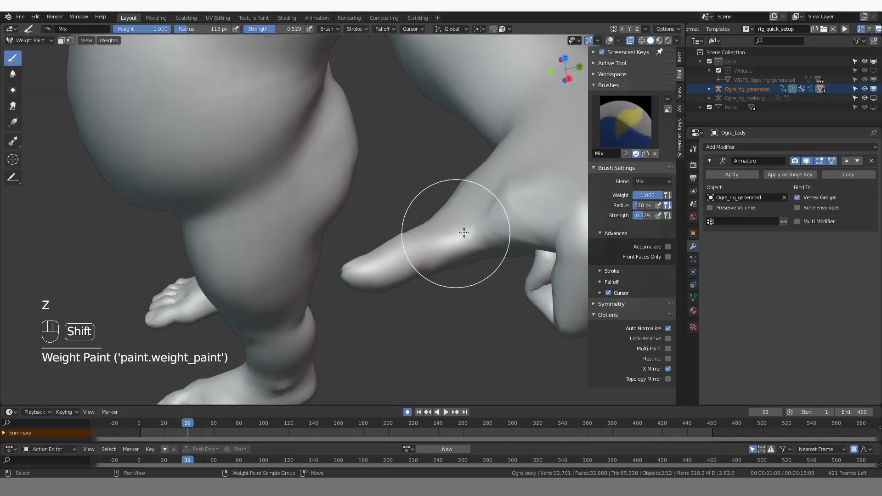
Select DEF-thumb.01.L and paint its weight around the thumb's base segment
middle_click_drag(465, 233, 396, 284, "shift")
key("z")
left_click(406, 261, "ctrl")
left_click_drag(415, 262, 429, 250)
key("z")
Smooth the DEF-thumb.01.L weights around the thumb base and webbing with the Blur brush
mouse_move(429, 255)
middle_mouse_down()
mouse_move(448, 294)
mouse_move(420, 260)
mouse_move(413, 271)
middle_mouse_up()
left_click(13, 73)
left_click_drag(430, 283, 448, 275)
key("z")
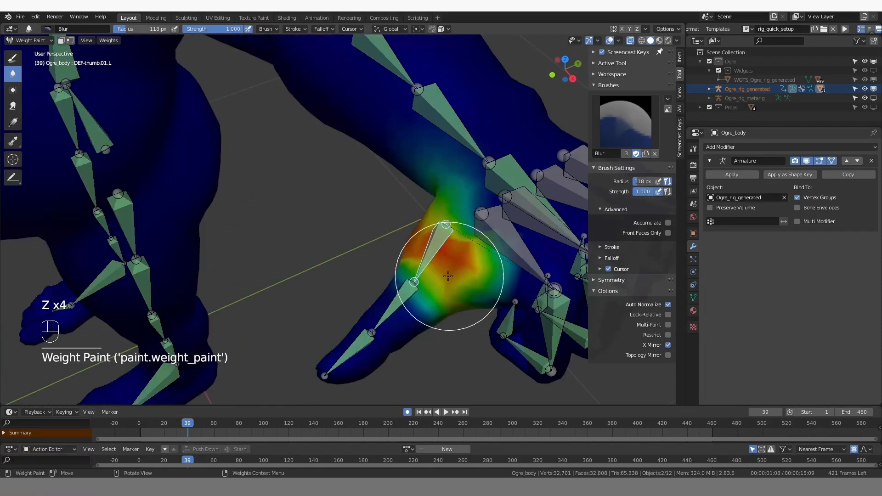
Select DEF-thumb.02.L and blur its weights toward the webbing, checking the thumb's deformation
left_click(410, 289, "ctrl")
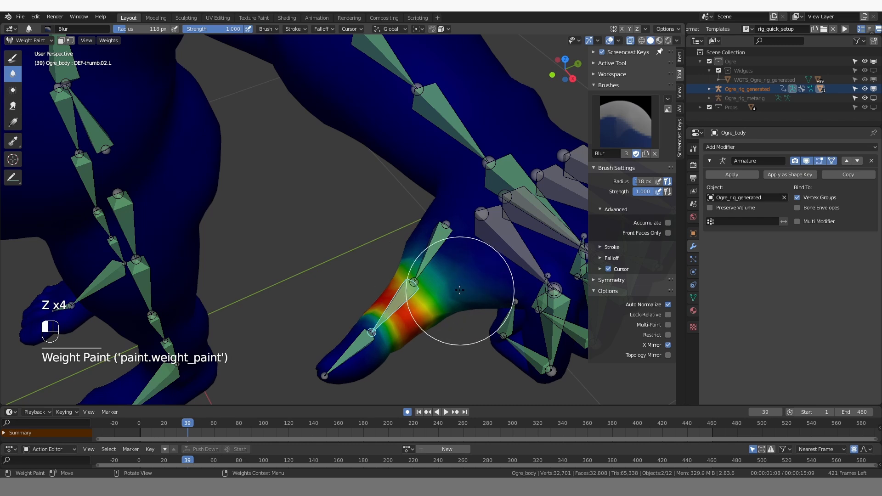
key("z")
middle_click_drag(431, 273, 320, 289)
key("z")
Select the DEF-palm.01.L bone for weight painting
left_click(487, 226, "ctrl")
middle_click_drag(487, 226, 494, 256)
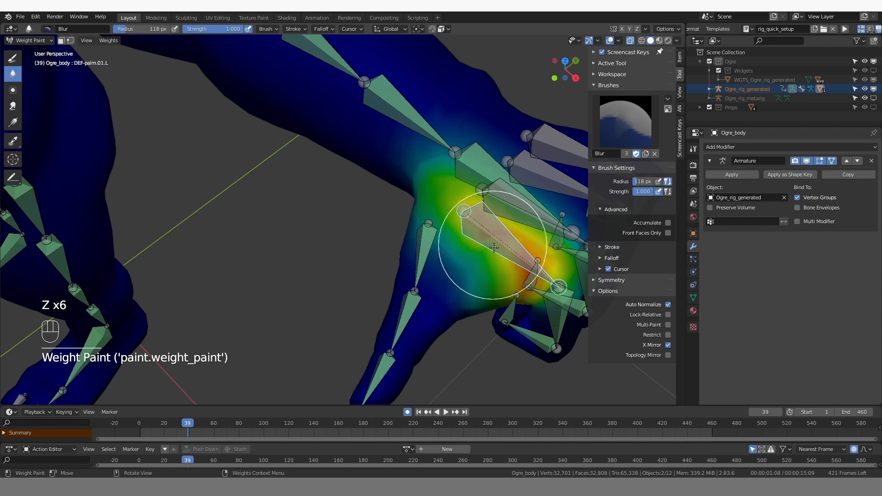
Try painting DEF-palm.01.L weight on the palm beside the thumb with the Draw brush and undo the strokes
left_click(11, 57)
key("z")
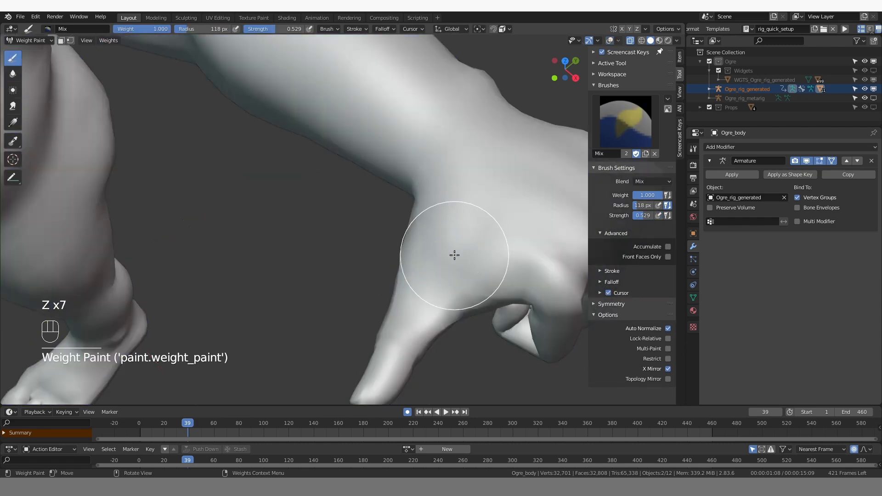
mouse_move(452, 256)
middle_mouse_down()
mouse_move(505, 225)
mouse_move(433, 296)
mouse_move(502, 211)
mouse_move(559, 238)
mouse_move(339, 264)
mouse_move(244, 317)
middle_mouse_up()
key("ctrl+z")
key("ctrl+z")
key("ctrl+z")
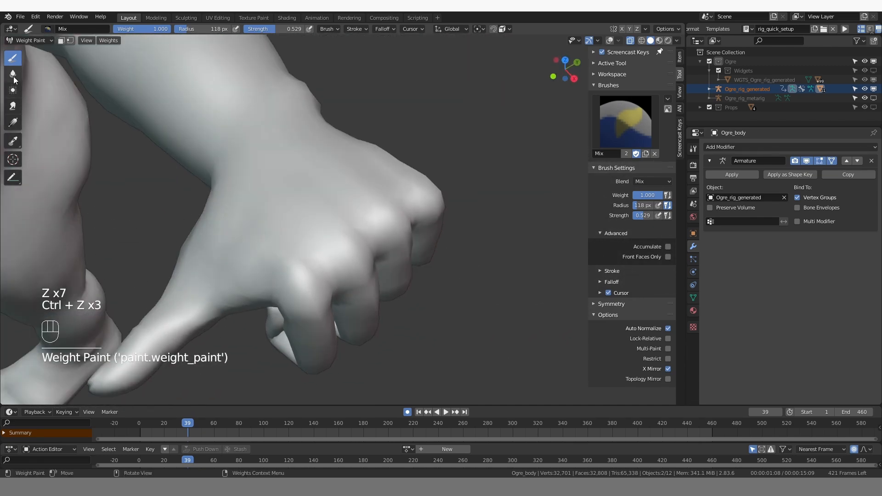
Switch to the Blur brush and inspect the left palm and thumb shape from several angles without overlays
left_click(13, 75)
middle_click_drag(193, 193, 258, 161)
left_click(610, 40)
mouse_move(247, 292)
middle_mouse_down()
mouse_move(246, 260)
mouse_move(325, 283)
mouse_move(384, 274)
mouse_move(367, 230)
mouse_move(340, 294)
mouse_move(276, 233)
mouse_move(410, 220)
mouse_move(349, 223)
mouse_move(315, 181)
middle_mouse_up()
key("z")
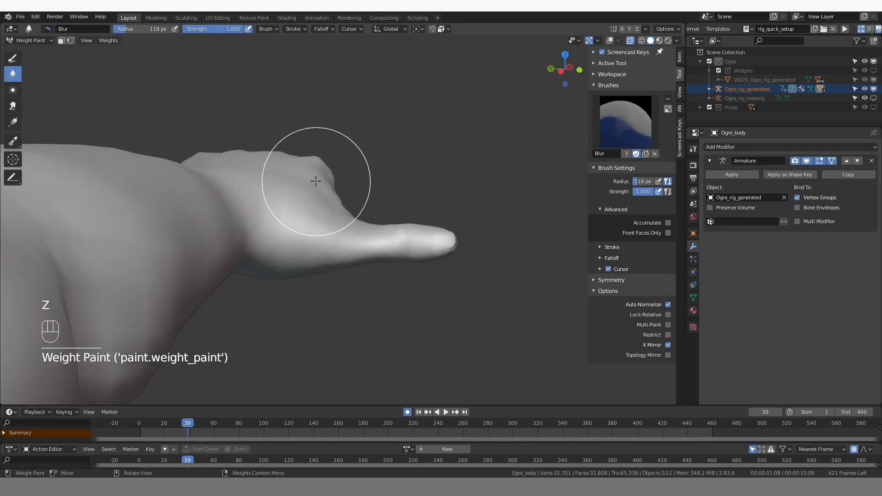
Sketch an annotation line across the webbing between thumb and index finger, and remove the annotation layer
left_click(610, 41)
key("d")
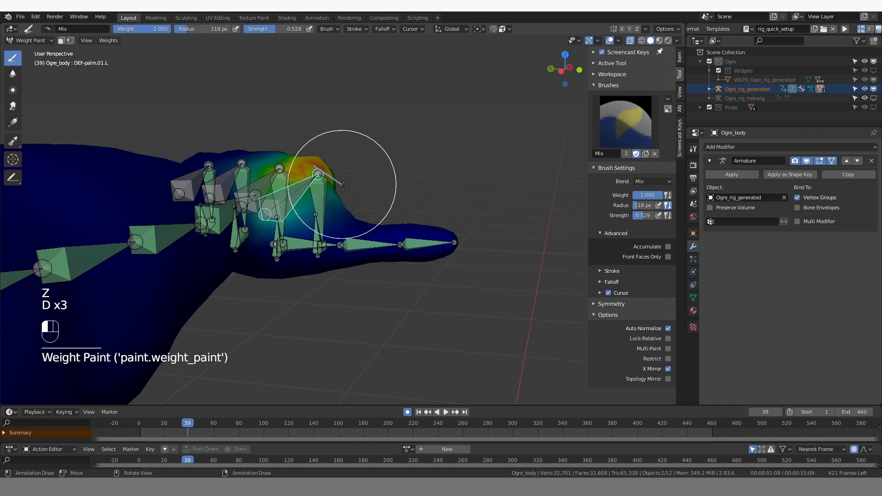
left_click_drag(356, 234, 354, 244)
middle_click_drag(355, 244, 286, 276)
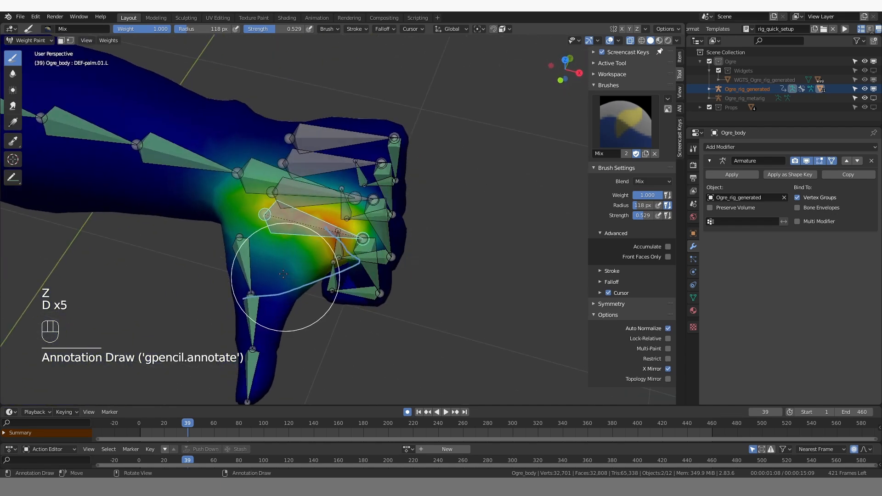
left_click(679, 91)
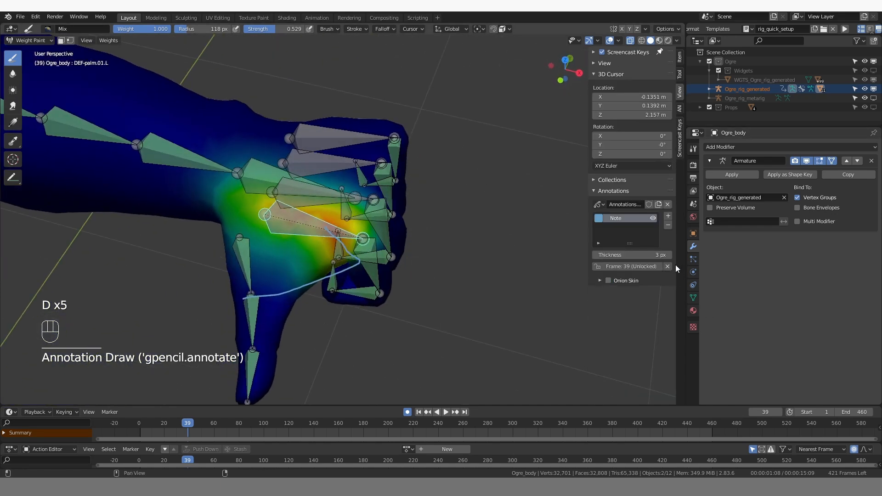
left_click(668, 225)
Select DEF-forearm.L.002 and move the timeline to frame 123, viewing the forearm twist without overlays
middle_click_drag(341, 308, 481, 304)
scroll(481, 304, "down", 1)
left_click(459, 215, "ctrl")
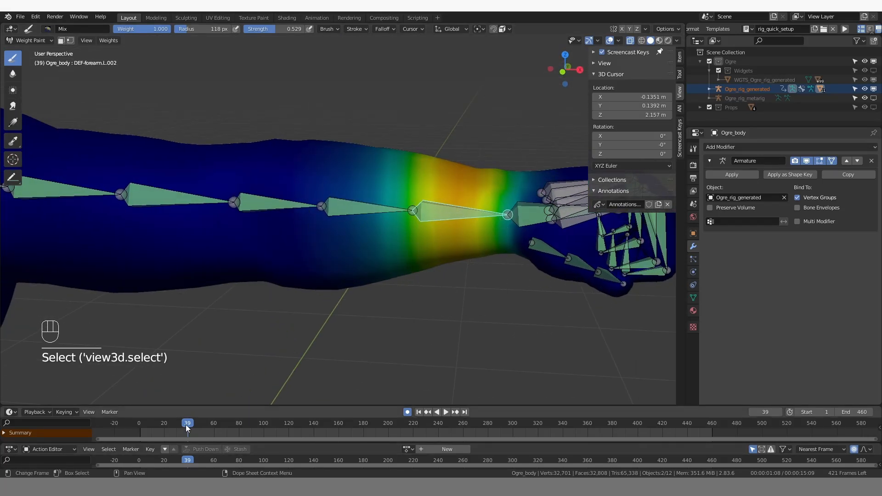
left_click_drag(187, 425, 283, 427)
key("shift+alt+z")
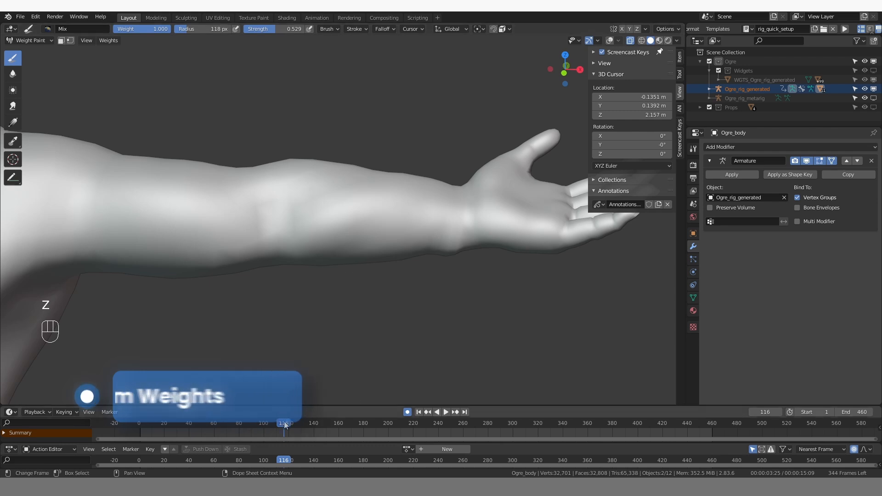
mouse_move(283, 424)
left_mouse_down()
mouse_move(267, 424)
mouse_move(293, 424)
left_mouse_up()
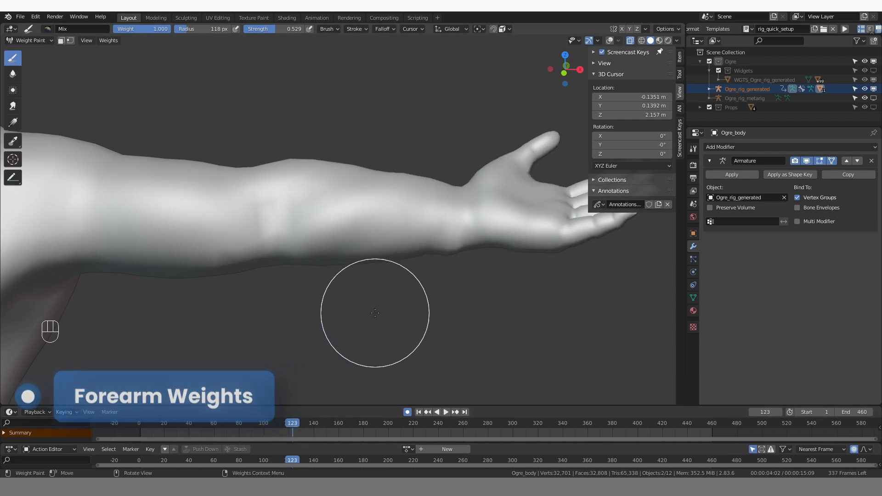
Select DEF-forearm.L.001, undo the trial strokes, and set the Draw brush strength to 0.279
key("shift+alt+z")
left_click(366, 215, "ctrl")
key("ctrl+z")
key("ctrl+z")
key("ctrl+z")
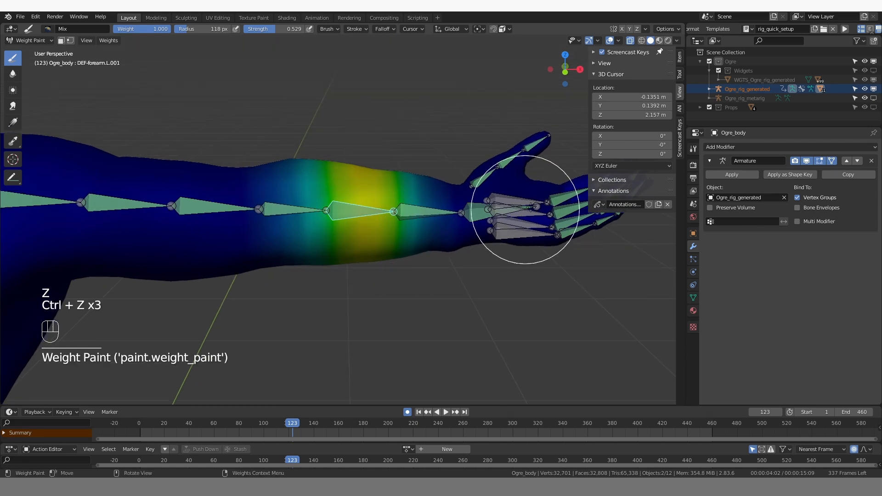
left_click(680, 73)
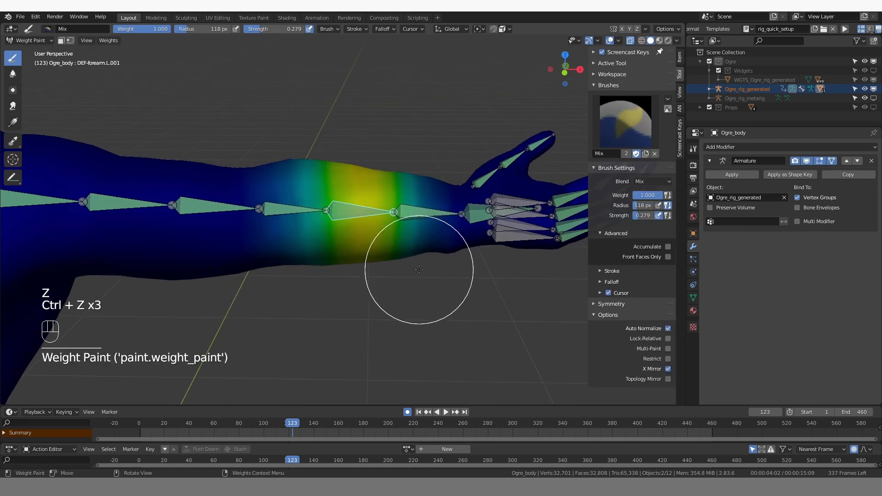
Paint DEF-forearm.L.001 weight around the middle of the forearm with the Draw brush and check the surface
key("shift+alt+z")
left_click(373, 209)
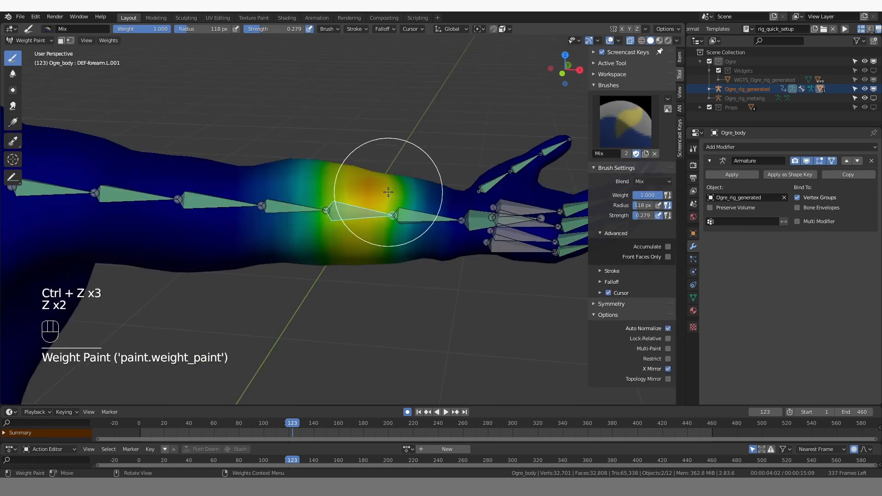
middle_click_drag(354, 227, 369, 225)
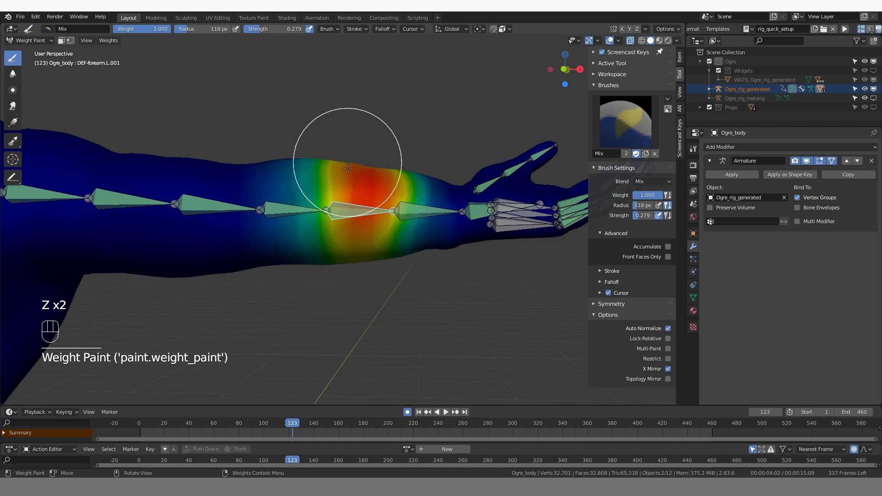
mouse_move(354, 256)
middle_mouse_down()
mouse_move(347, 212)
mouse_move(361, 226)
middle_mouse_up()
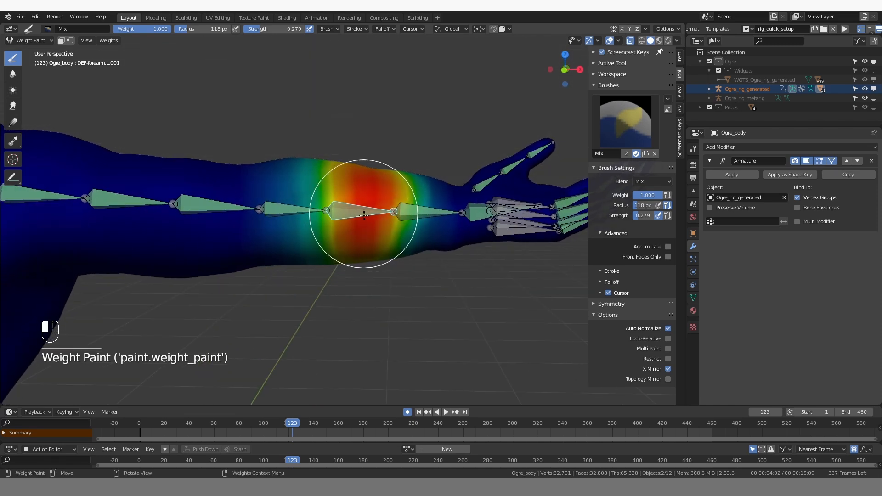
middle_click_drag(366, 261, 290, 220)
middle_click_drag(280, 259, 283, 220)
key("z")
middle_click_drag(288, 154, 477, 186)
key("z")
Select DEF-forearm.L and paint its weight all around the forearm just below the elbow
left_click(303, 206, "ctrl")
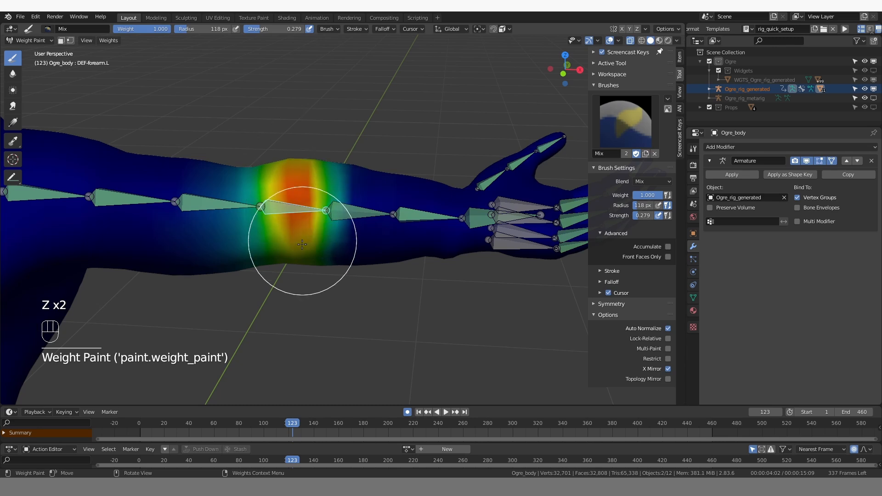
left_click(347, 219, "ctrl")
left_click(294, 208, "ctrl")
left_click_drag(297, 216, 313, 272)
middle_click_drag(323, 304, 304, 198)
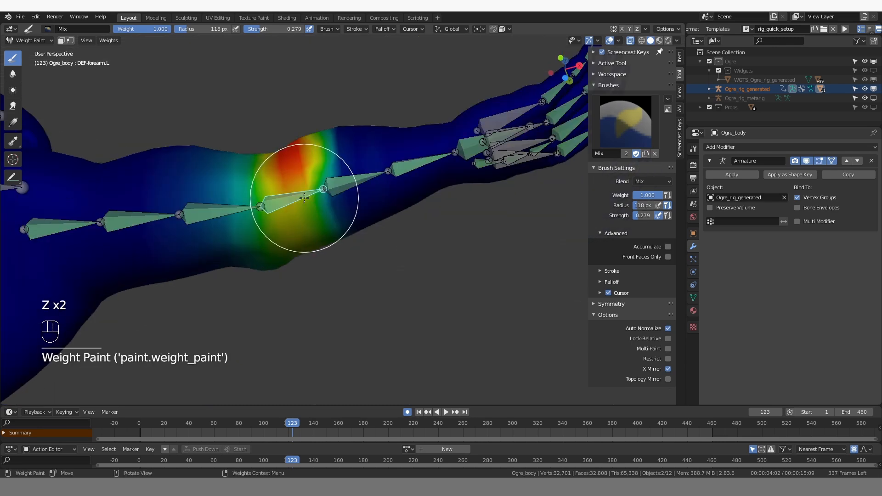
middle_click_drag(355, 250, 222, 207)
left_click_drag(222, 207, 219, 174)
middle_click_drag(218, 174, 215, 197)
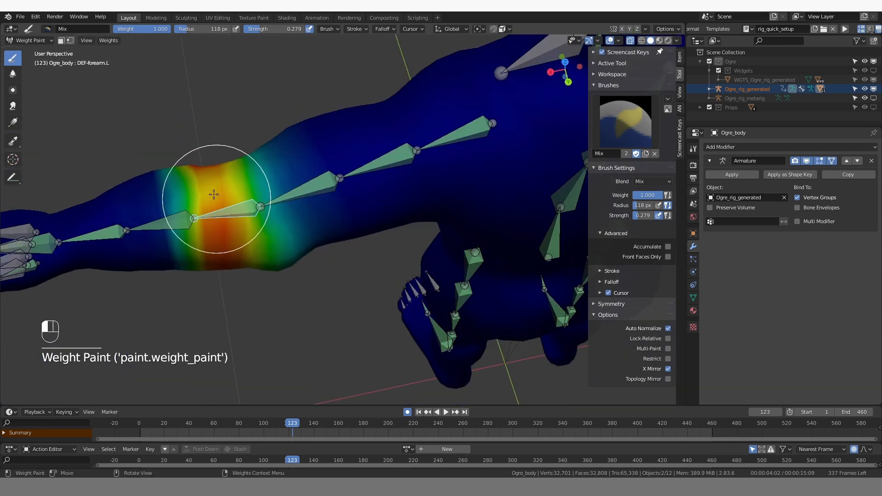
left_click_drag(215, 197, 228, 228)
key("z")
mouse_move(212, 152)
middle_mouse_down()
mouse_move(413, 181)
mouse_move(368, 232)
middle_mouse_up()
key("z")
Add DEF-forearm.L.001 weight at mid-forearm and touch up DEF-forearm.L.002 weight near the wrist
left_click(358, 212, "ctrl")
left_click_drag(355, 216, 346, 229)
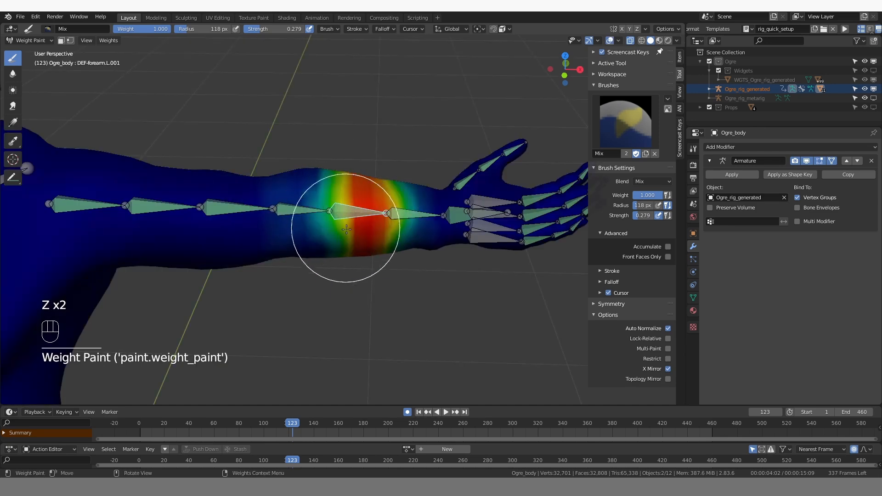
middle_click_drag(387, 231, 347, 218)
left_click(347, 218, "ctrl")
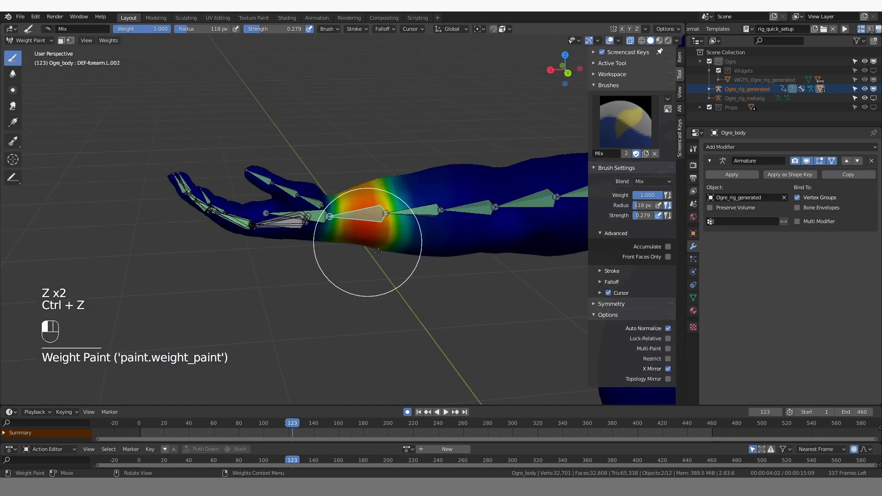
key("z")
mouse_move(379, 252)
middle_mouse_down()
mouse_move(385, 198)
mouse_move(374, 260)
middle_mouse_up()
Switch to the Blur brush and smooth the DEF-forearm.L.001 weights around mid-forearm
key("b")
key("z")
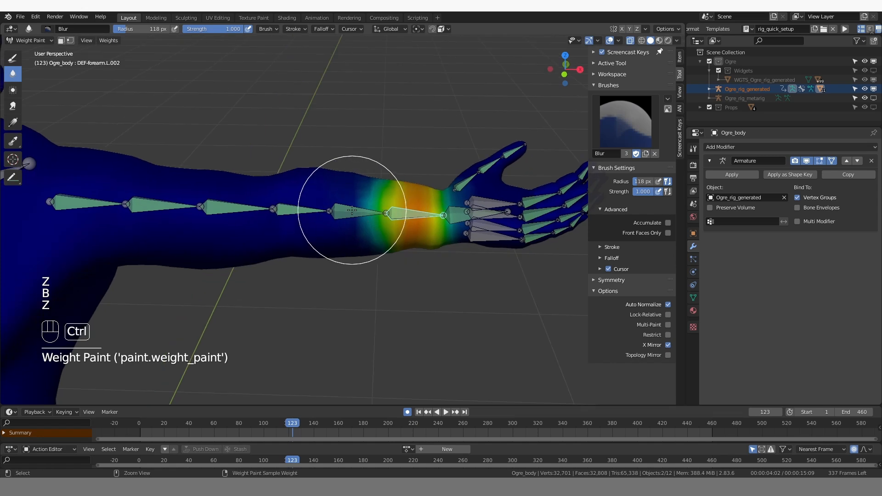
left_click(352, 210, "ctrl")
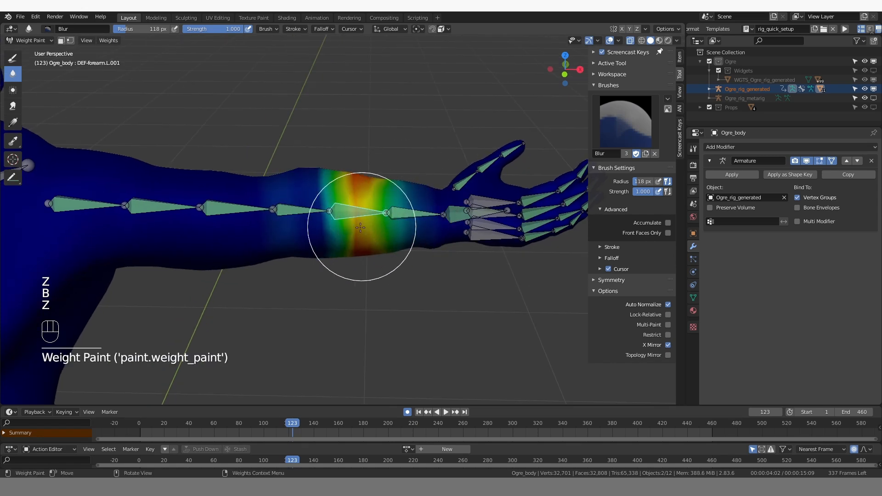
key("z")
key("z")
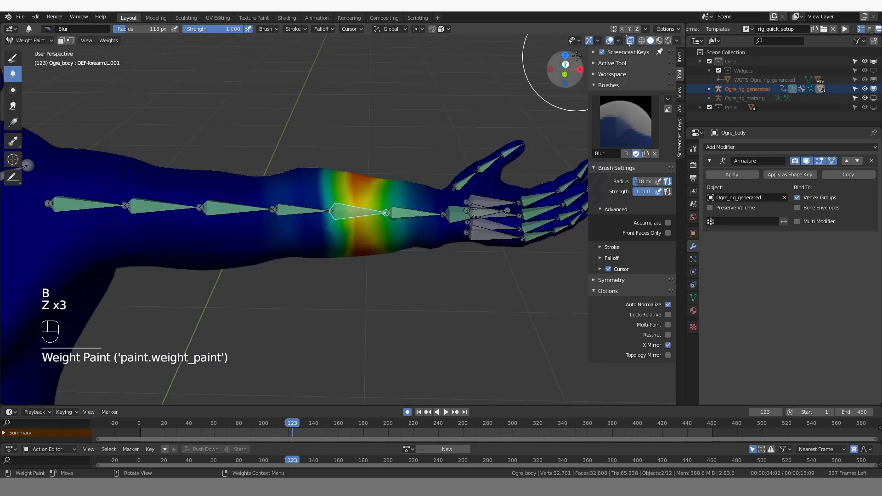
Move the timeline to frame 140 and inspect the twisted forearm without overlays
left_click(610, 41)
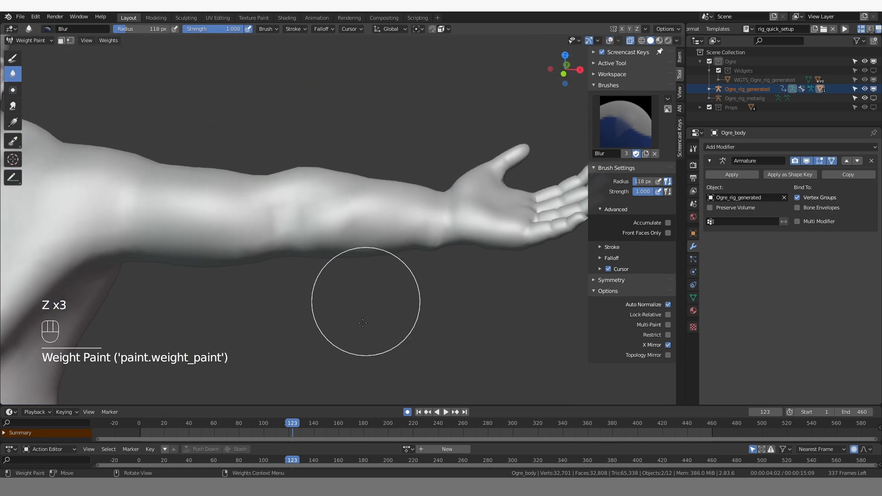
left_click_drag(297, 423, 314, 423)
mouse_move(344, 259)
middle_mouse_down()
mouse_move(344, 318)
mouse_move(348, 246)
middle_mouse_up()
key("shift+alt+z")
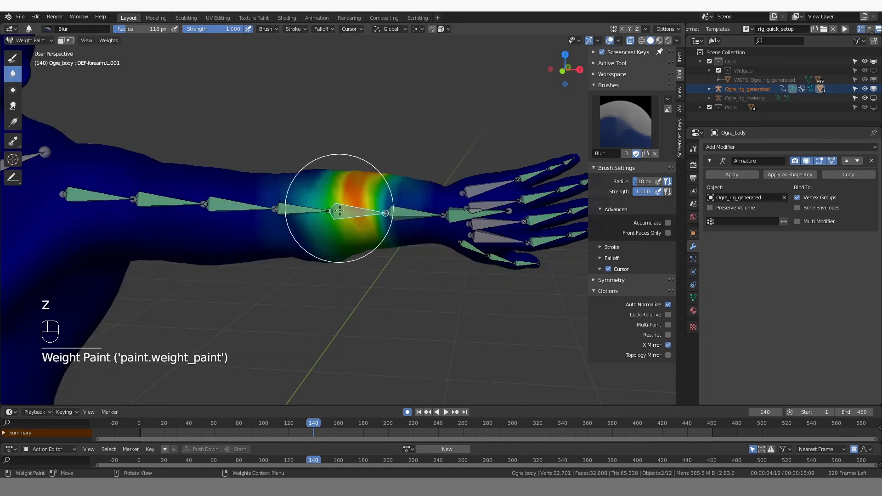
Select DEF-forearm.L and paint its weight on the upper forearm with the Draw brush, checking the deformation
left_click(304, 210, "ctrl")
middle_click_drag(312, 214, 336, 241)
left_click(13, 59)
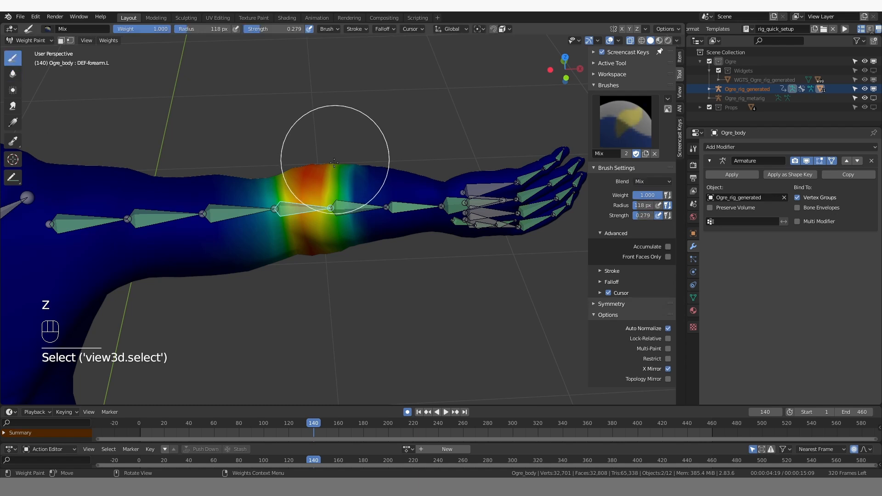
left_click_drag(334, 159, 325, 151)
key("shift+alt+z")
middle_click_drag(324, 147, 322, 205)
key("shift+alt+z")
Try painting DEF-forearm.L.001 weight toward the elbow and undo the strokes
left_click(338, 227, "ctrl")
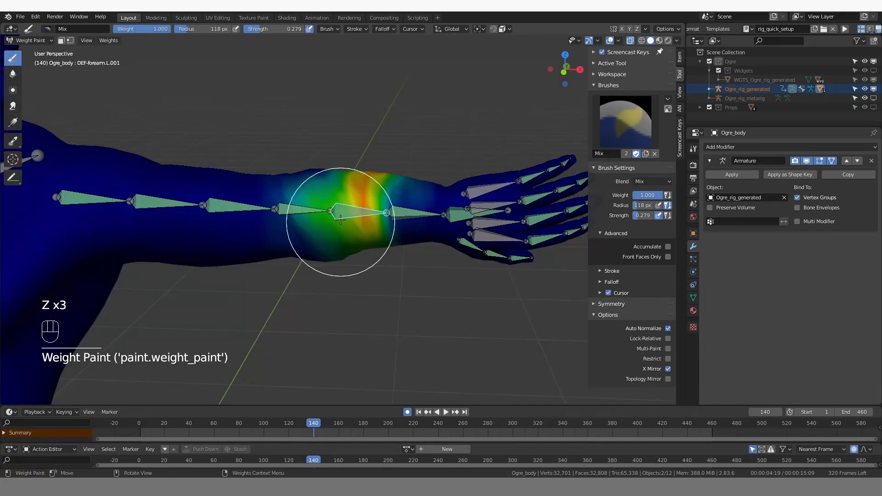
key("shift+alt+z")
key("ctrl+z")
key("ctrl+z")
key("ctrl+z")
Move the timeline to frame 122 and paint DEF-forearm.L.001 weight at mid-forearm
scroll(387, 214, "down", 5)
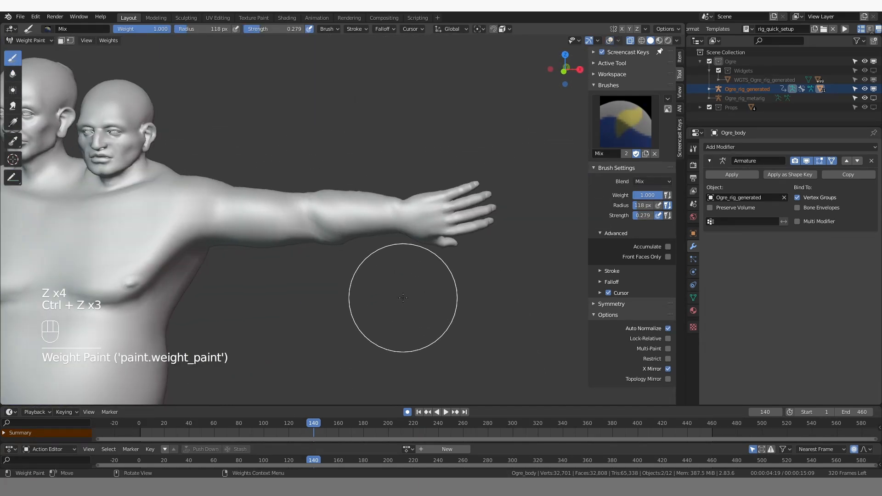
left_click(302, 424)
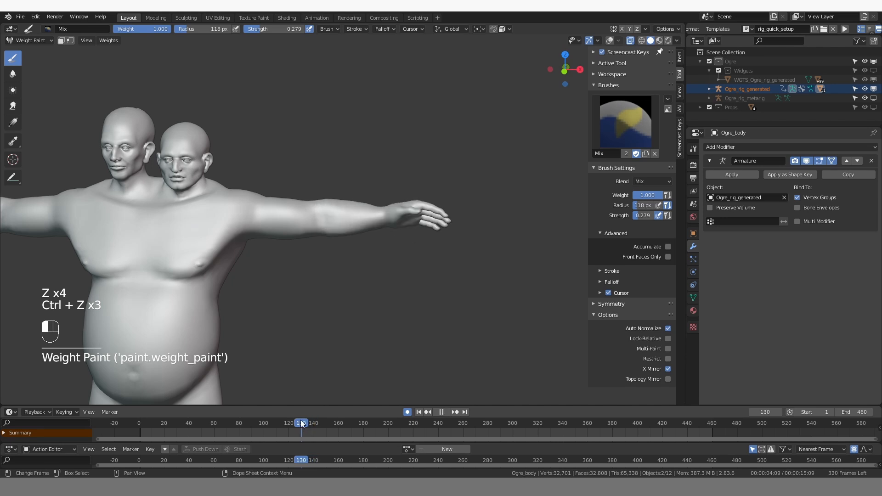
scroll(368, 276, "up", 5)
key("shift+alt+z")
left_click(344, 209, "ctrl")
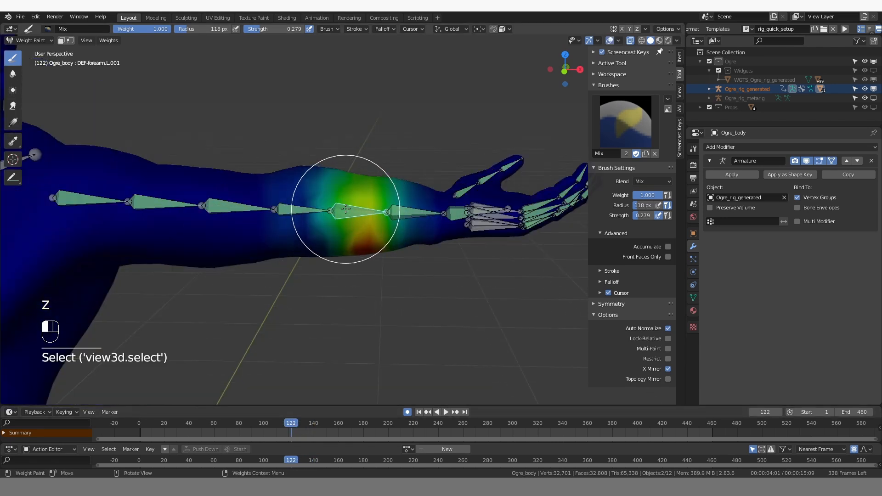
left_click(344, 209)
key("shift+alt+z")
key("shift+alt+z")
Paint DEF-forearm.L weight below the elbow and check the forearm without overlays at frame 140
left_click(315, 200, "ctrl")
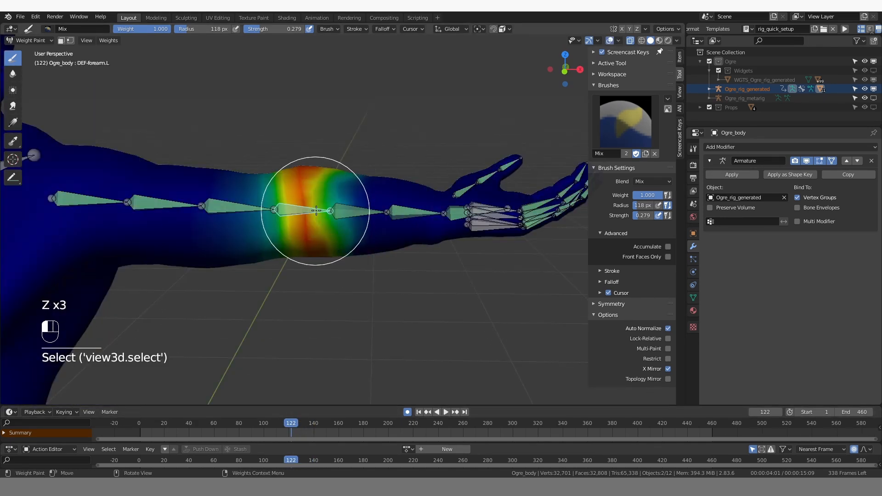
left_click(315, 200)
key("shift+alt+z")
mouse_move(340, 429)
left_mouse_down()
mouse_move(280, 427)
mouse_move(313, 425)
left_mouse_up()
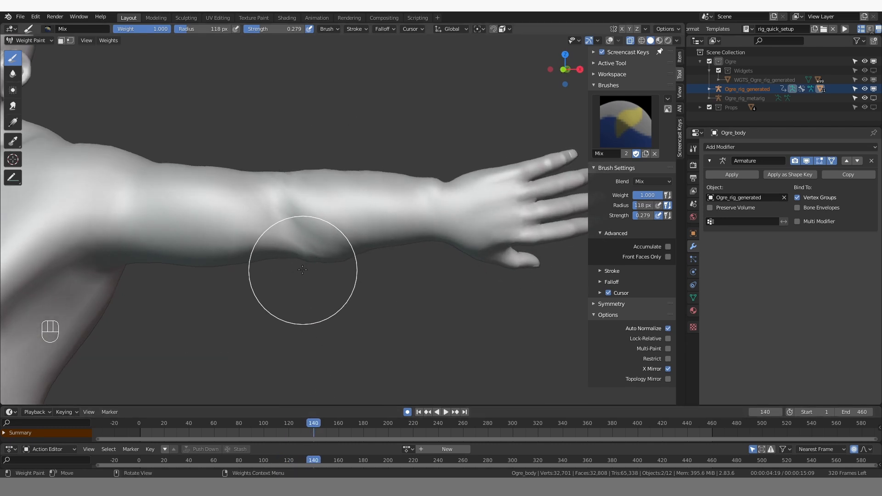
Fade out the weight paint overlay colours and circle the pinched area below the elbow with annotation strokes
key("z")
left_click(339, 279)
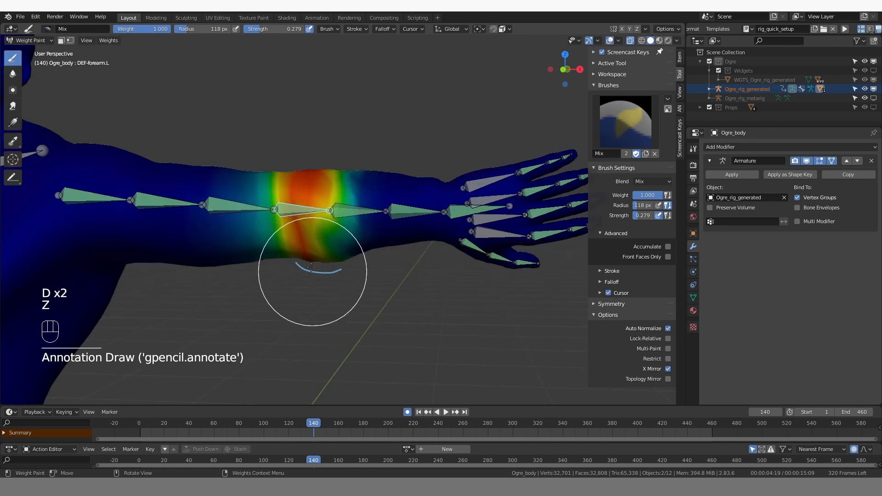
key("z")
left_click(610, 40)
left_click(620, 41)
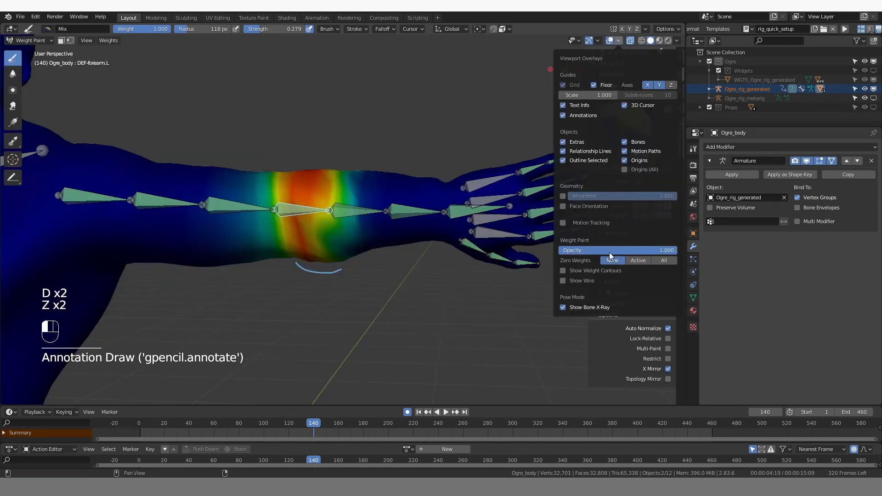
left_click_drag(610, 253, 465, 271)
key("d")
mouse_move(332, 165)
left_mouse_down()
mouse_move(283, 166)
mouse_move(331, 179)
left_mouse_up()
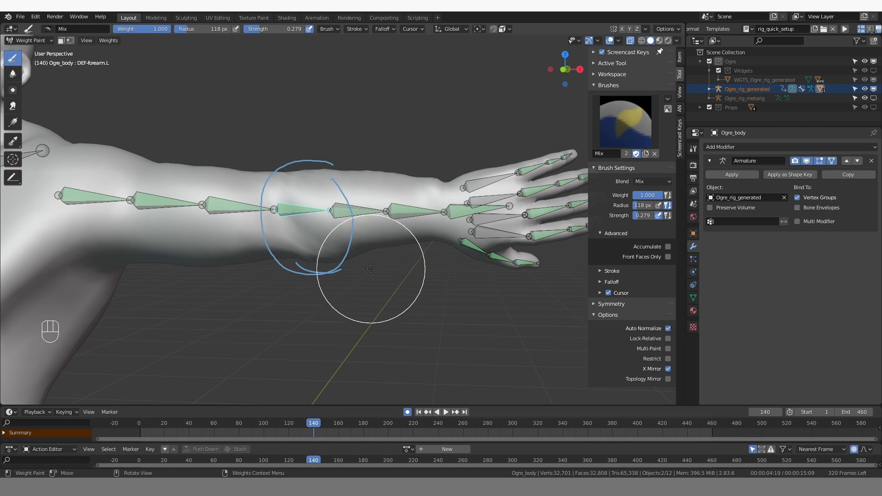
Set the weight paint overlay opacity to 1.000 and remove the annotation layer
left_click(619, 42)
left_click_drag(610, 252, 658, 252)
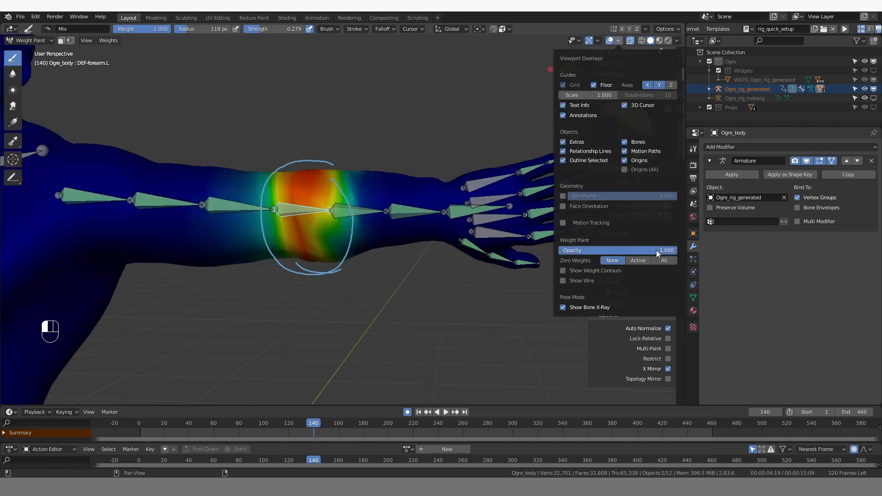
left_click(680, 92)
left_click(668, 228)
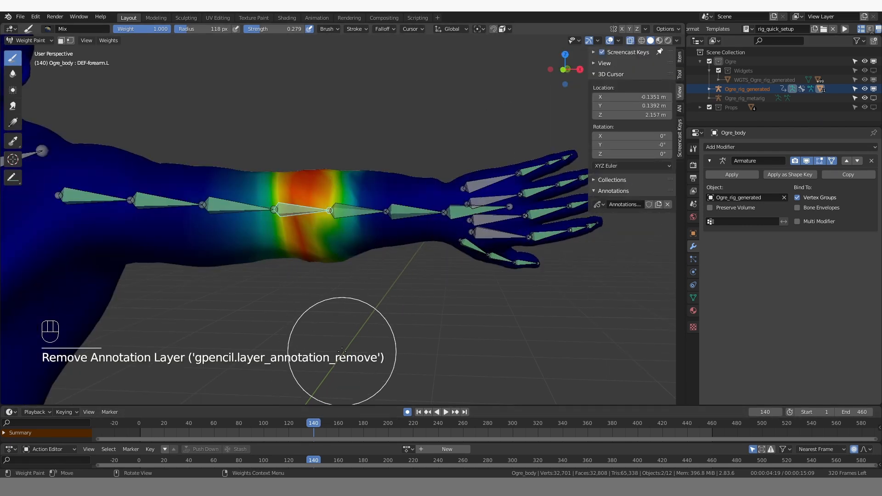
Compare the neighbouring forearm bones' weights and touch up DEF-forearm.L weight just below the elbow
left_click(326, 219, "ctrl")
left_click(357, 214, "ctrl")
left_click(323, 214, "ctrl")
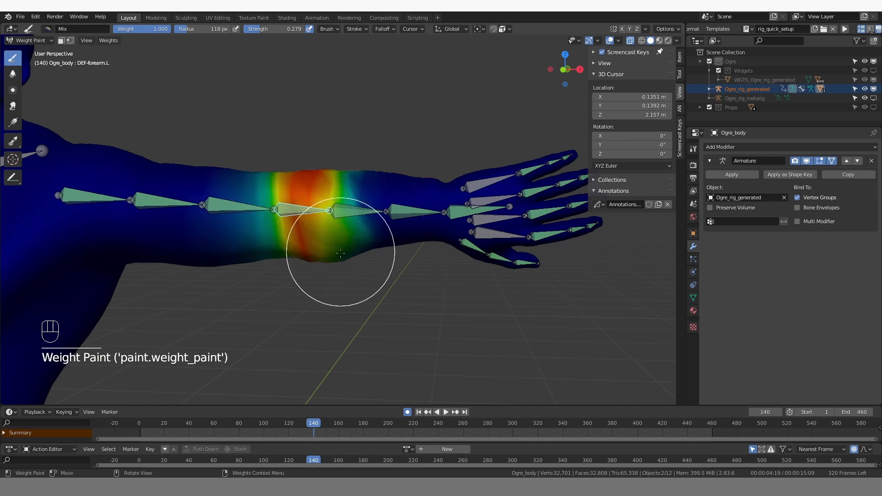
Hide the overlays, set the timeline to frame 171 and blur DEF-forearm.L weight in the inner elbow crease
key("z")
left_click_drag(312, 421, 367, 417)
middle_click_drag(428, 138, 413, 239)
middle_click_drag(414, 239, 405, 294)
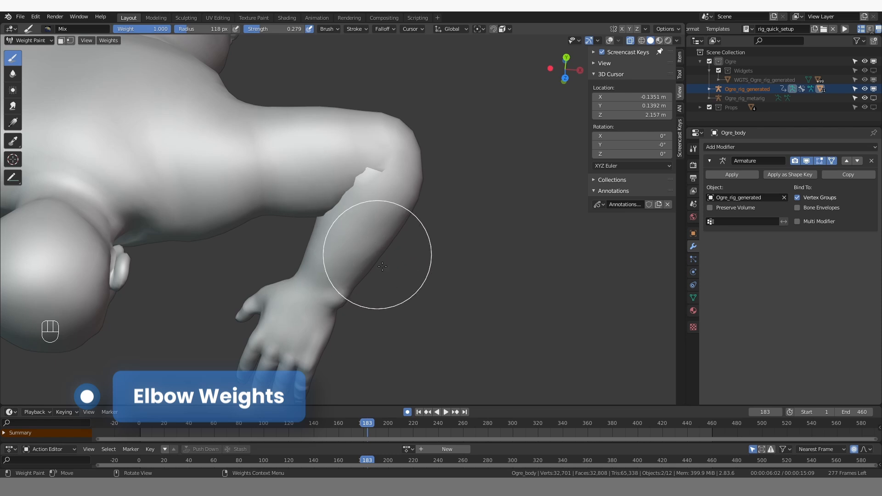
left_click_drag(374, 418, 352, 423)
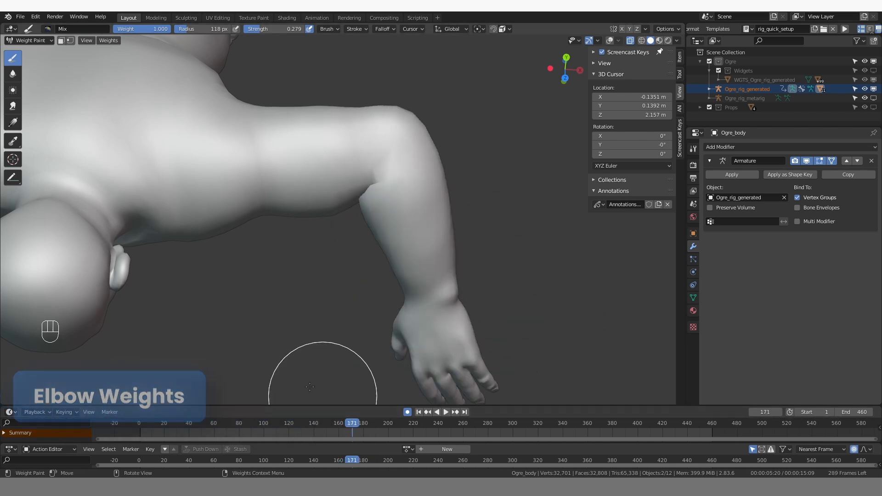
left_click(13, 74)
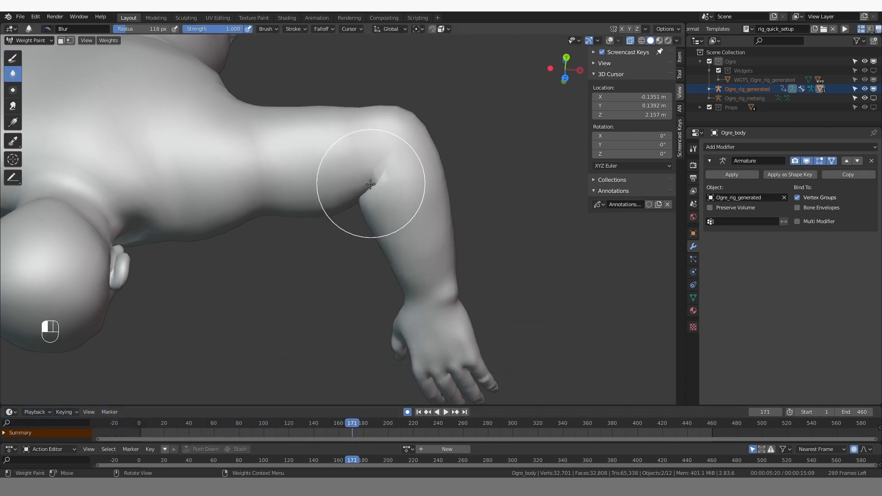
left_click_drag(370, 184, 367, 193)
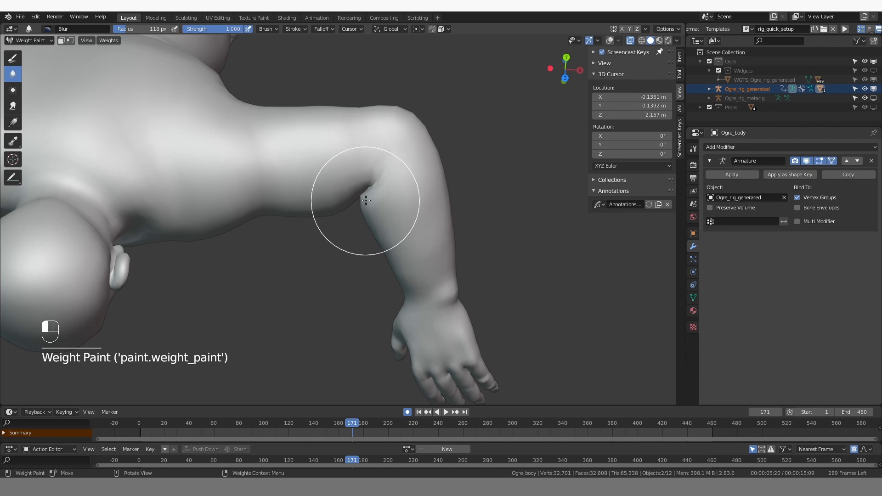
Show the overlays, select DEF-upper_arm.L.002 and try painting its weight above the elbow with the Draw brush
key("z")
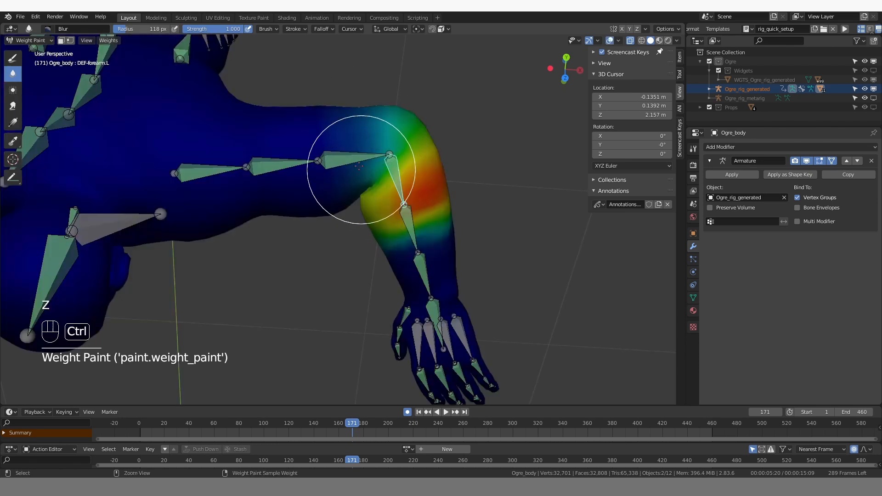
left_click(362, 157, "ctrl")
left_click(13, 57)
left_click(354, 125)
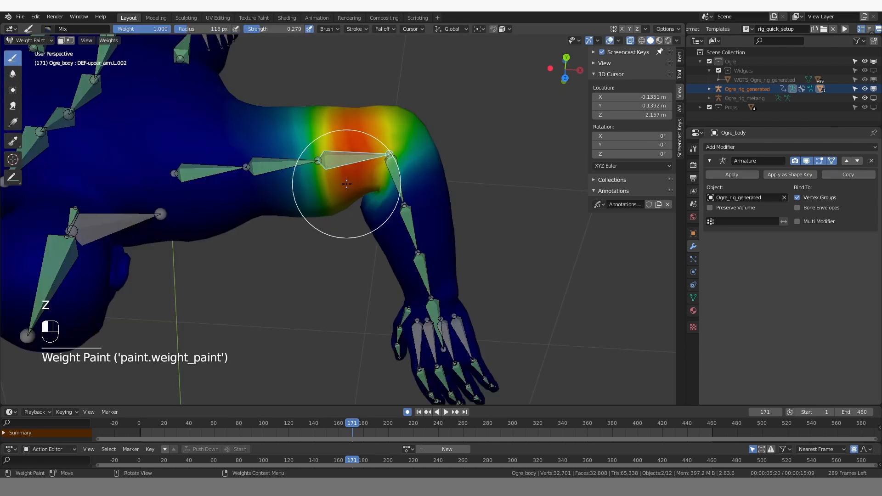
Undo the last weight strokes painted on the left upper arm
key("b")
key("ctrl+z")
key("ctrl+z")
key("ctrl+z")
key("ctrl+z")
key("ctrl+z")
key("ctrl+z")
key("ctrl+z")
key("ctrl+z")
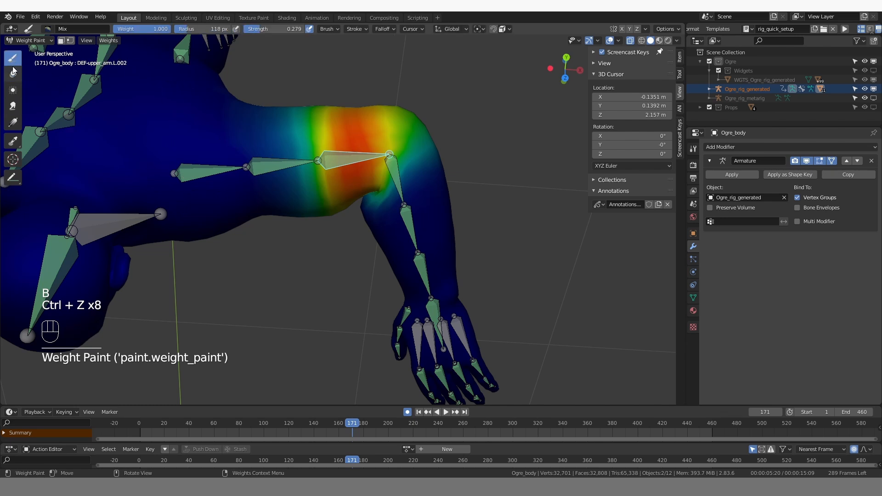
Hide the overlays and blur DEF-upper_arm.L.002 weight in the inner elbow crease at frame 176
key("z")
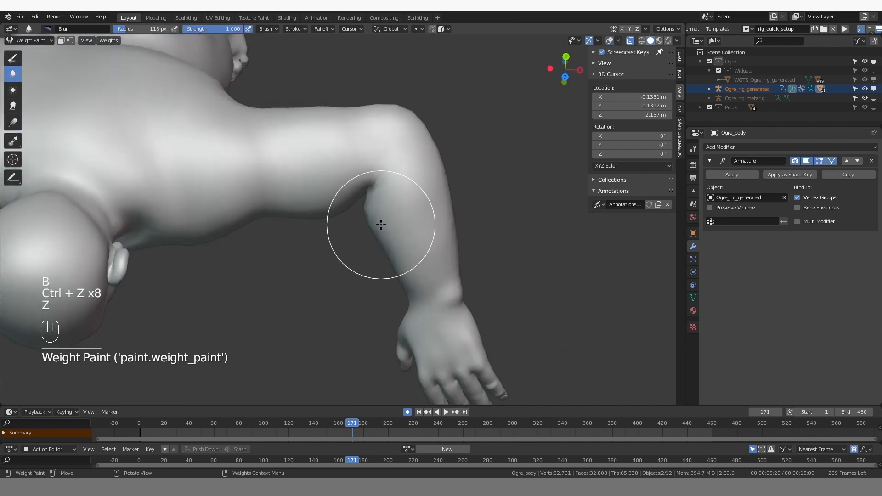
left_click_drag(364, 422, 359, 423)
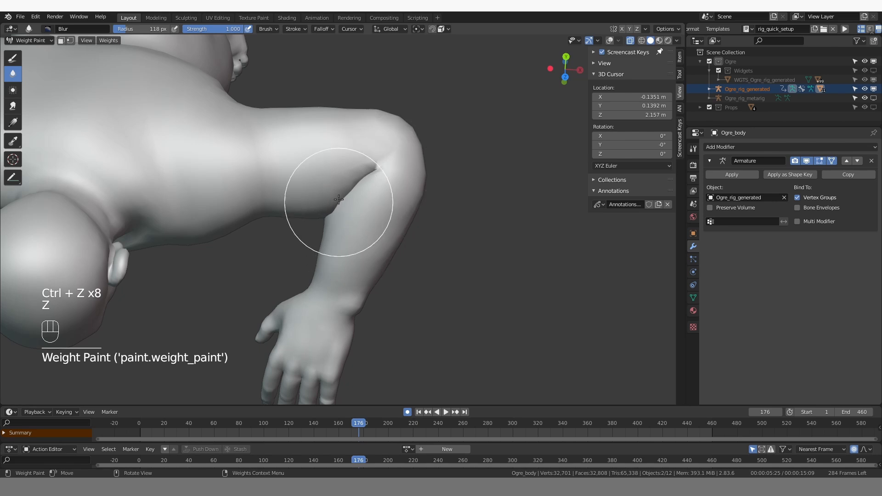
left_click_drag(339, 199, 331, 201)
Set the timeline to frame 119, show the overlays and select the forearm bone just below the elbow
middle_click_drag(357, 277, 354, 274)
left_click_drag(359, 422, 330, 421)
middle_click_drag(390, 305, 398, 184)
left_click_drag(332, 421, 288, 417)
key("z")
left_click(434, 167, "ctrl")
Try a stroke across the forearm just below the elbow and undo it
key("d")
left_click_drag(438, 130, 436, 179)
key("ctrl+z")
key("ctrl+z")
key("ctrl+z")
Select DEF-forearm.L.001 and paint its weight across the mid-forearm from several sides
middle_click_drag(443, 184, 449, 195)
left_click(474, 168, "ctrl")
left_click_drag(497, 143, 497, 180)
mouse_move(499, 195)
middle_mouse_down()
mouse_move(499, 212)
mouse_move(493, 137)
middle_mouse_up()
left_click_drag(488, 138, 488, 193)
middle_click_drag(488, 202, 492, 281)
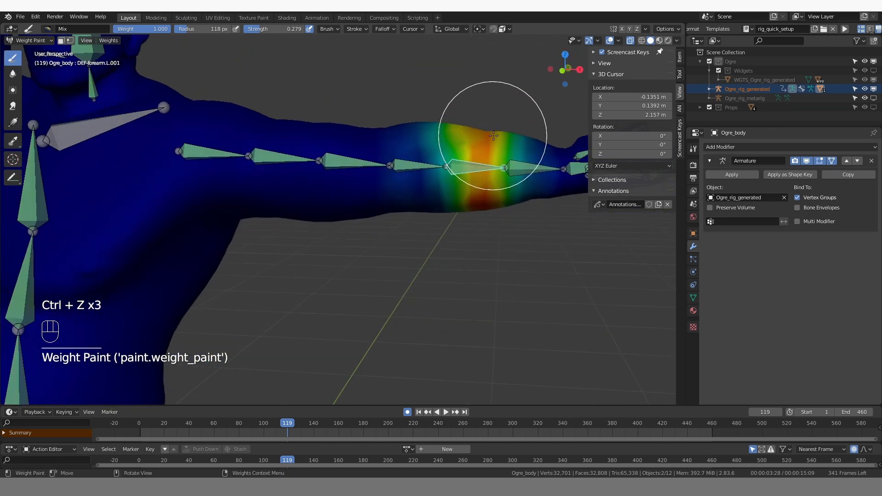
Select DEF-forearm.L and examine its weight around the arm below the elbow
middle_click_drag(417, 207, 388, 141)
left_click(408, 166, "ctrl")
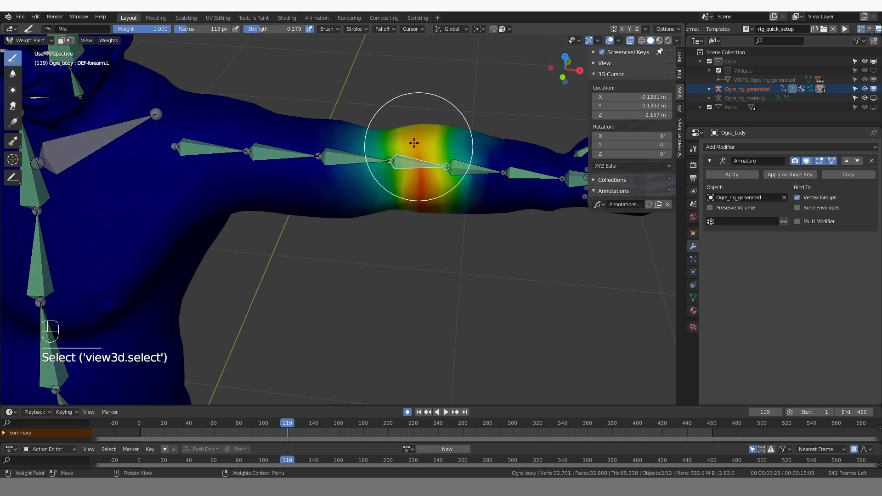
middle_click_drag(480, 205, 491, 143)
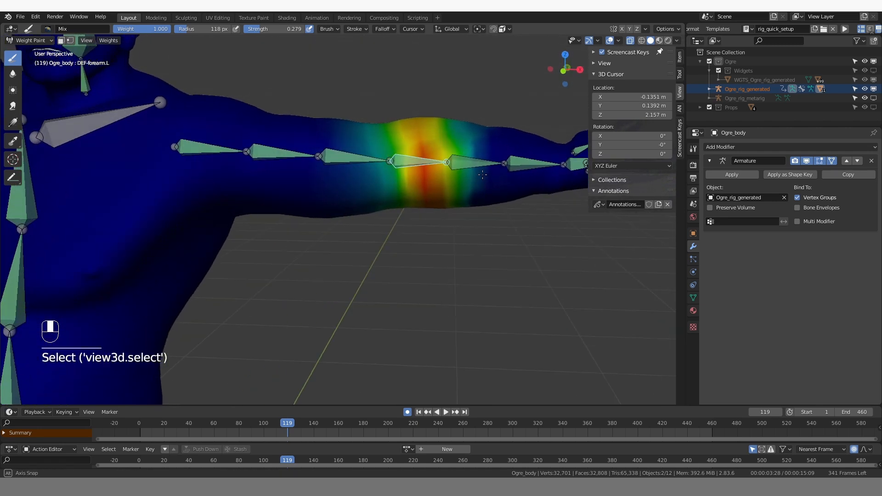
middle_click_drag(476, 210, 476, 203)
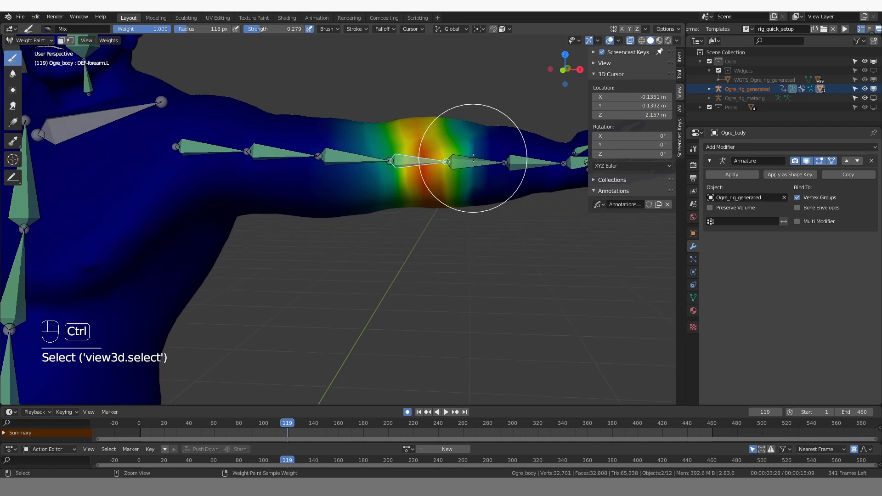
Blur DEF-forearm.L.001 weight towards the wrist and select DEF-forearm.L.002
left_click(475, 161, "ctrl")
middle_click_drag(503, 178, 496, 140)
key("2")
left_click_drag(503, 132, 521, 161)
left_click(523, 162, "ctrl")
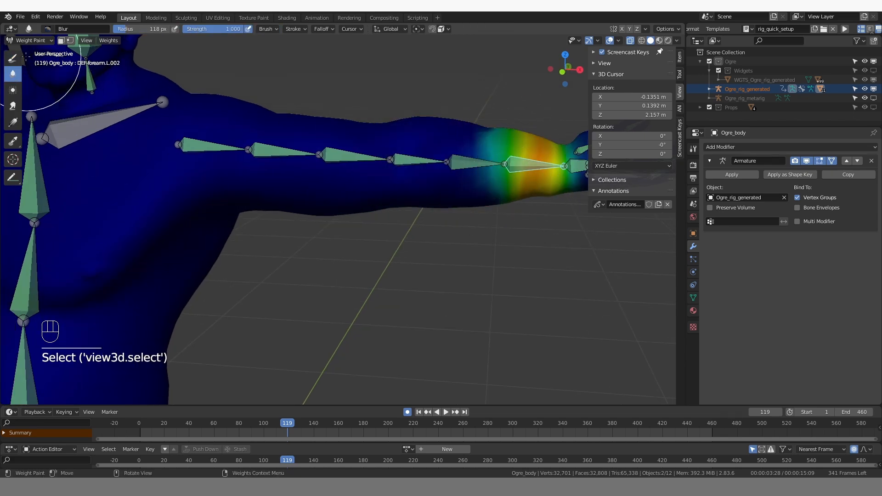
Paint DEF-forearm.L.001 weight on the mid-forearm with the Draw brush and check the arm without overlays
left_click(13, 58)
left_click_drag(489, 131, 469, 163)
key("z")
mouse_move(520, 165)
middle_mouse_down()
mouse_move(466, 180)
mouse_move(467, 214)
middle_mouse_up()
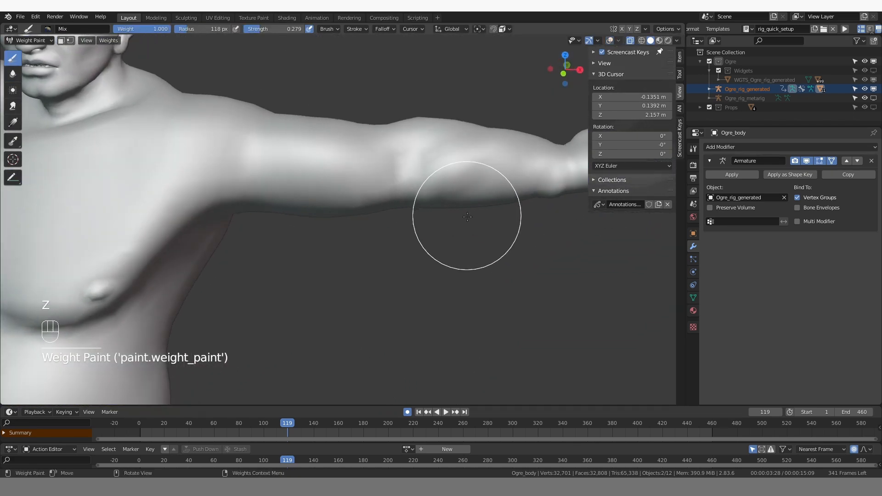
scroll(467, 215, "down", 2)
Set the timeline to frame 178, try a DEF-forearm.L weight stroke at the bent elbow and undo it
left_click_drag(290, 423, 362, 418)
middle_click_drag(400, 137, 407, 216)
key("z")
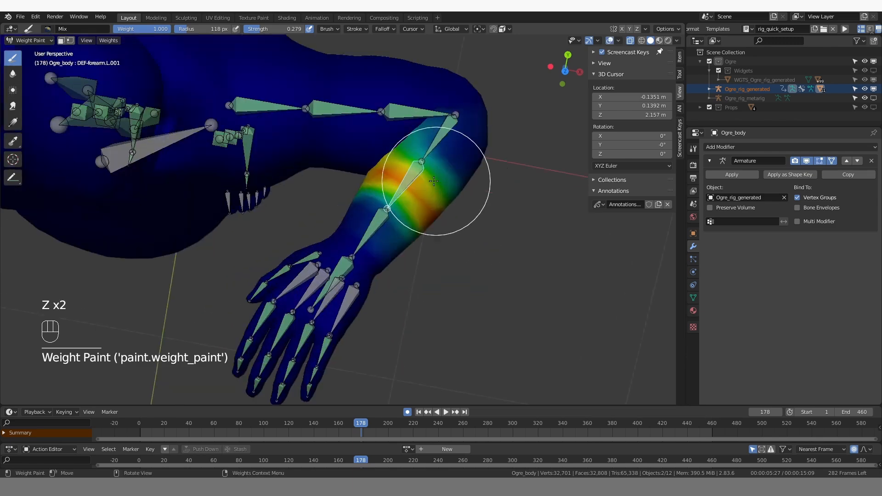
left_click(435, 148, "ctrl")
left_click_drag(430, 140, 443, 150)
key("ctrl+z")
Select DEF-upper_arm.L.002 and paint its weight along the upper arm into the elbow
left_click(434, 115, "ctrl")
mouse_move(437, 108)
middle_mouse_down()
mouse_move(409, 144)
mouse_move(473, 157)
middle_mouse_up()
mouse_move(386, 96)
left_mouse_down()
mouse_move(436, 118)
mouse_move(424, 95)
mouse_move(447, 104)
left_mouse_up()
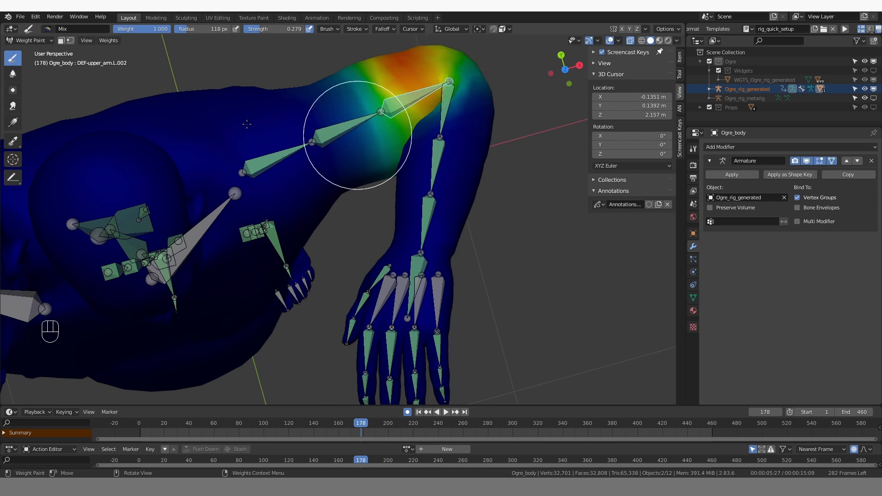
Blur DEF-upper_arm.L.002 weight at the inner elbow crease, continuing with the overlays hidden
left_click(12, 73)
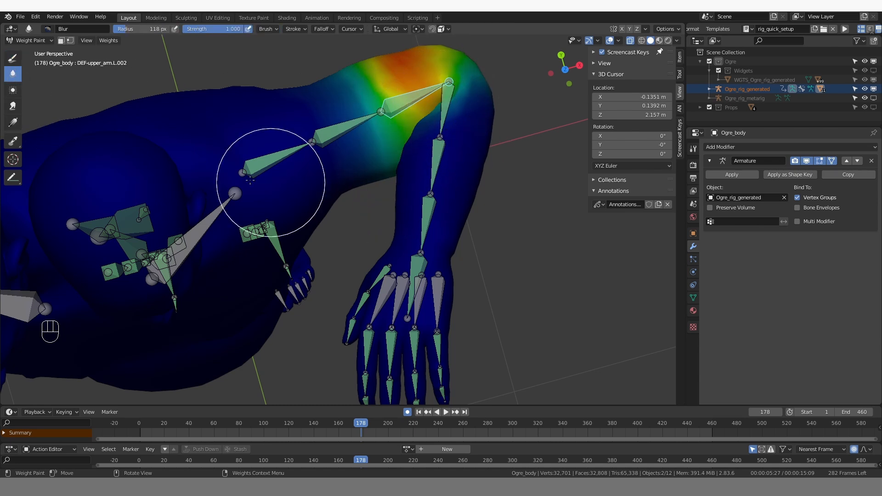
left_click_drag(441, 107, 425, 118)
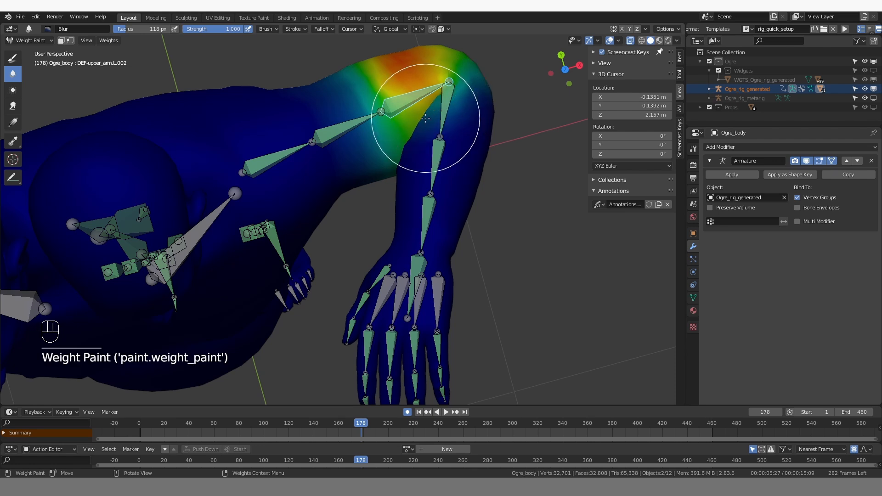
key("shift+alt+z")
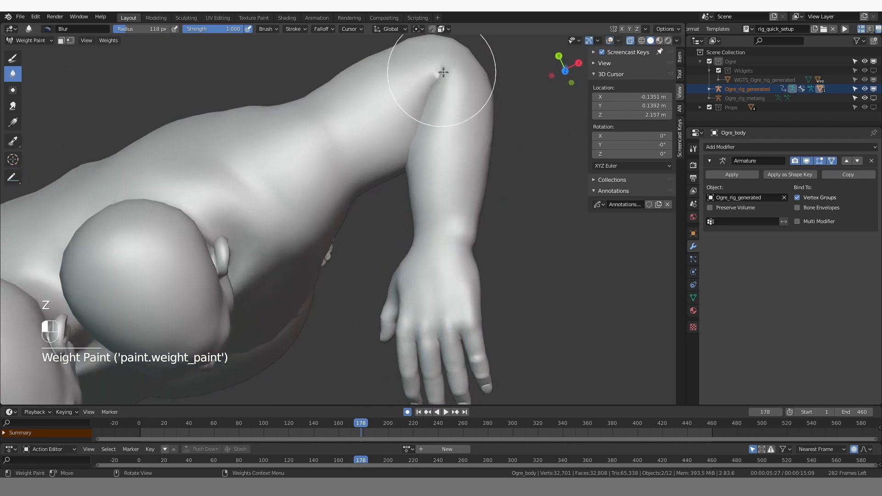
mouse_move(408, 169)
middle_mouse_down()
mouse_move(479, 153)
mouse_move(411, 128)
middle_mouse_up()
mouse_move(411, 127)
left_mouse_down()
mouse_move(443, 241)
mouse_move(409, 130)
mouse_move(410, 184)
left_mouse_up()
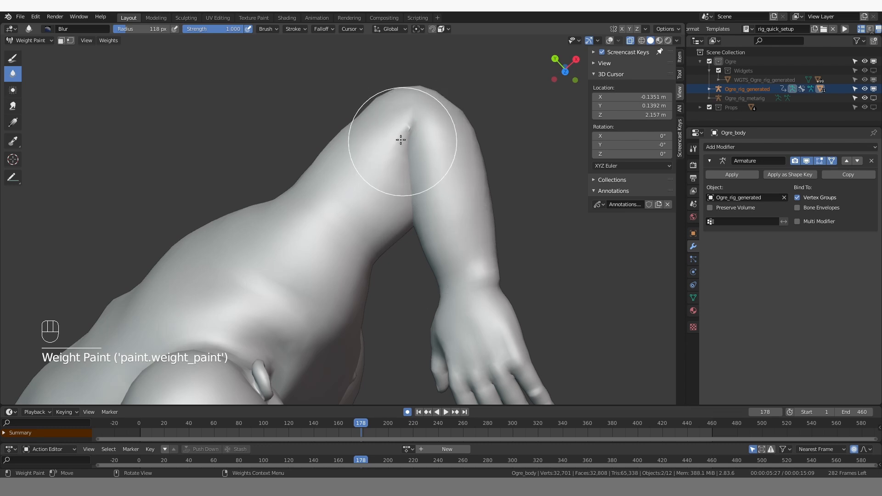
Activate the Draw brush with overlays shown, mark the inner elbow with an annotation and remove the annotation layer
left_click(12, 58)
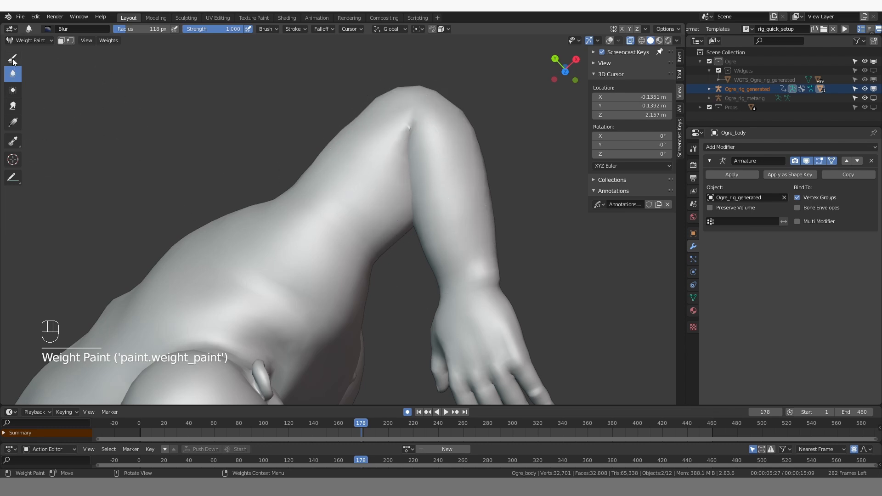
left_click(611, 41)
key("d")
mouse_move(358, 160)
left_mouse_down()
mouse_move(404, 112)
mouse_move(408, 148)
mouse_move(441, 105)
mouse_move(389, 154)
left_mouse_up()
key("q")
left_click(668, 225)
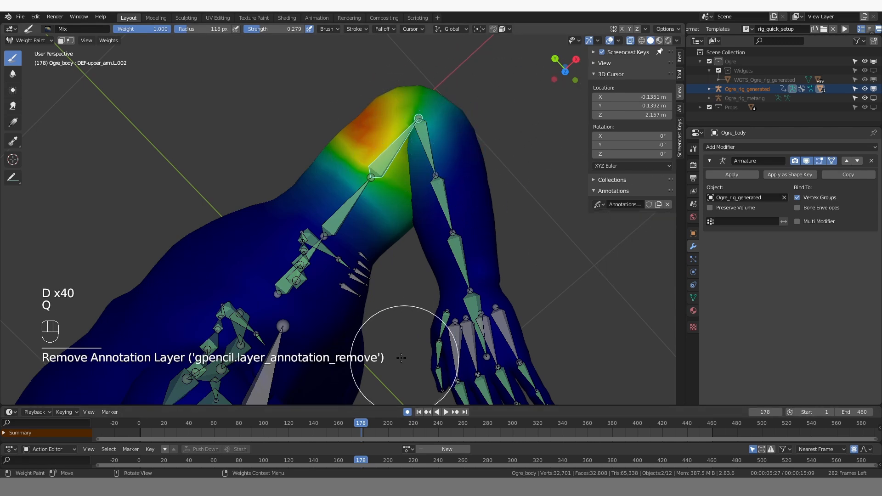
Paint DEF-upper_arm.L.002 weight around the elbow joint from the front, undoing the misplaced dab
middle_click_drag(401, 358, 423, 201)
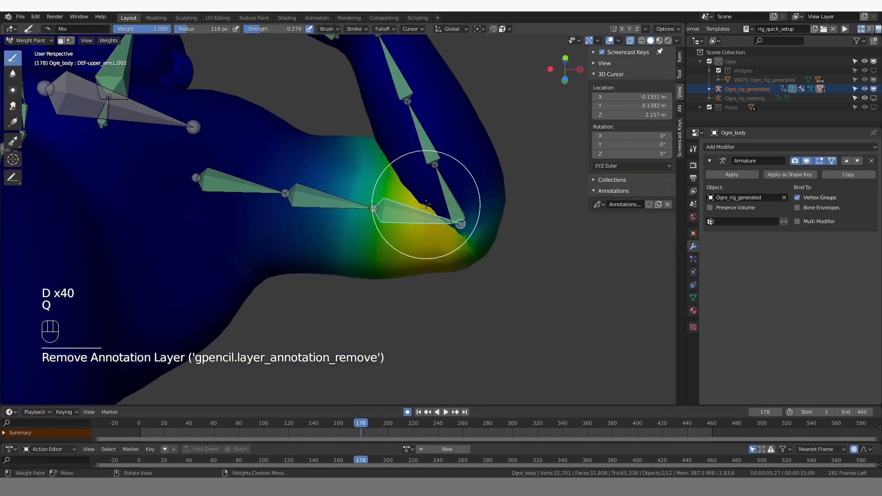
left_click(424, 201)
left_click(447, 229)
key("ctrl+z")
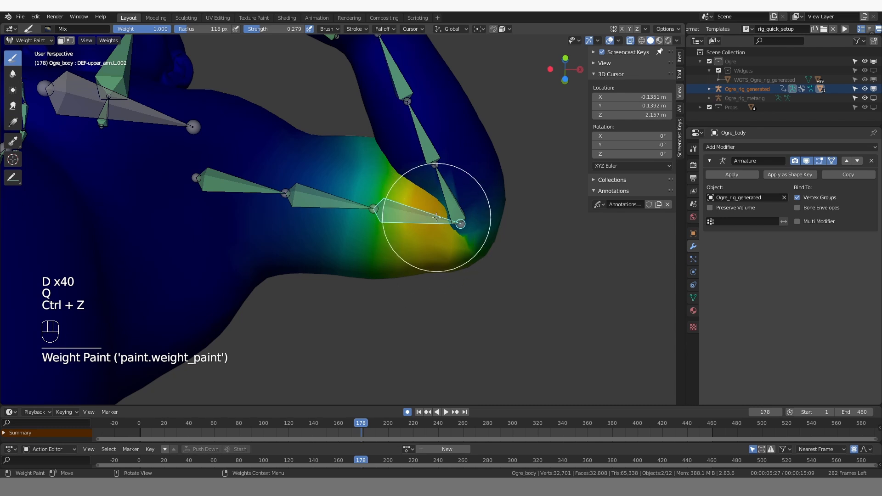
middle_click_drag(454, 232, 462, 233)
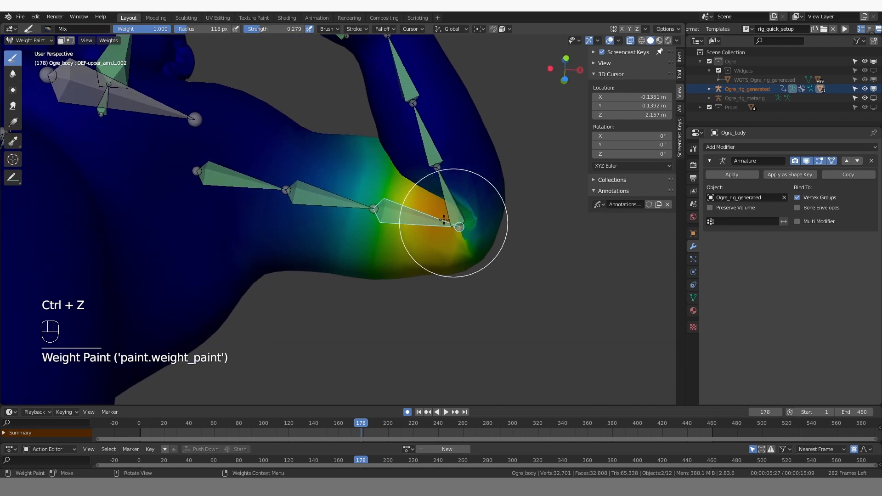
Blur the DEF-upper_arm.L.002 weight at the elbow joint, comparing the shape with and without overlays
left_click(13, 73)
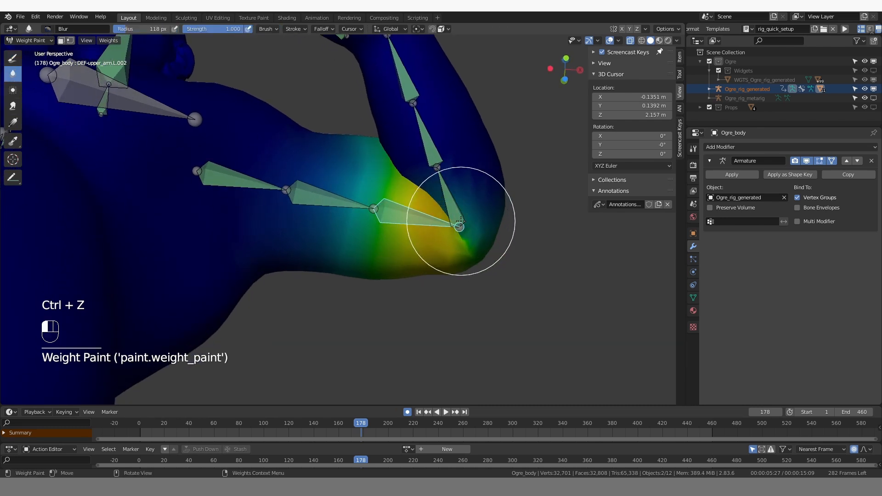
key("z")
key("z")
key("z")
key("z")
key("z")
key("z")
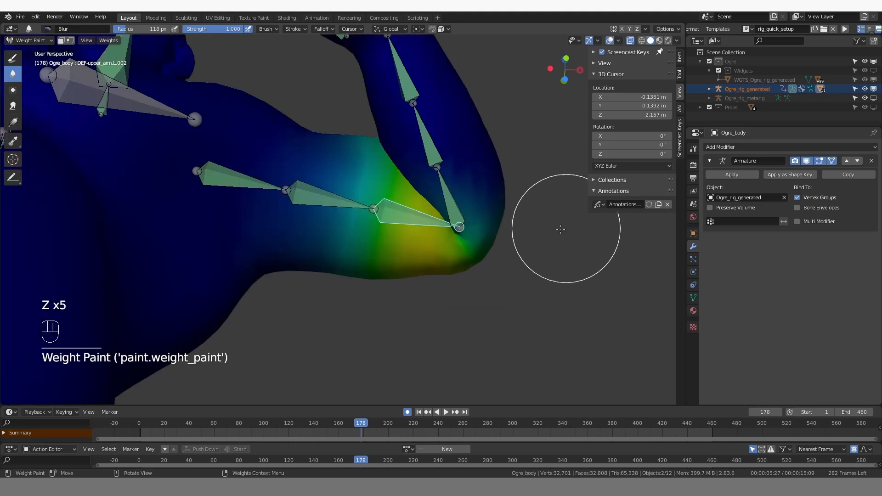
Select DEF-forearm.L and blur its weight around the inner elbow crease at frame 178
middle_click_drag(451, 239, 460, 337)
key("z")
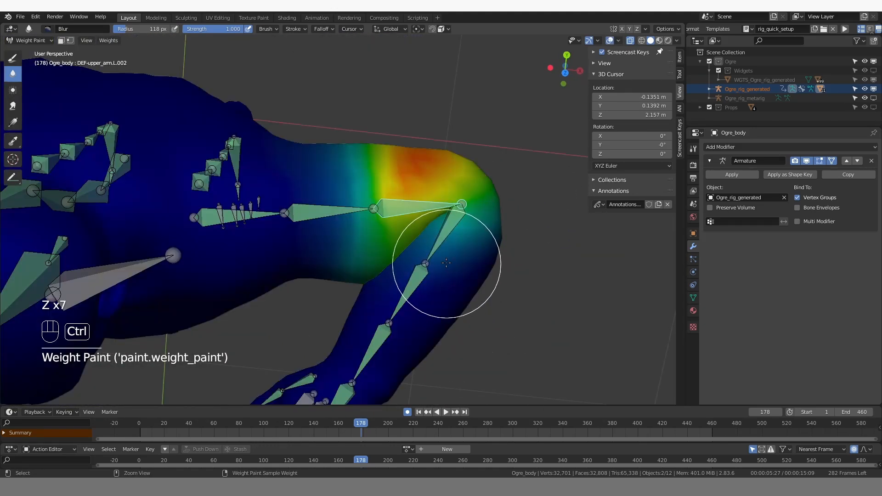
left_click(449, 205, "ctrl")
left_click(451, 210)
left_click(459, 228)
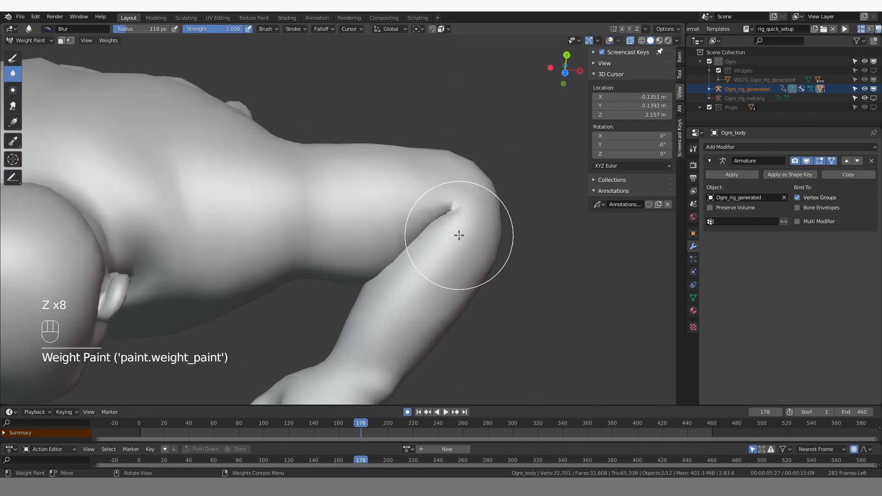
key("z")
left_click(446, 229)
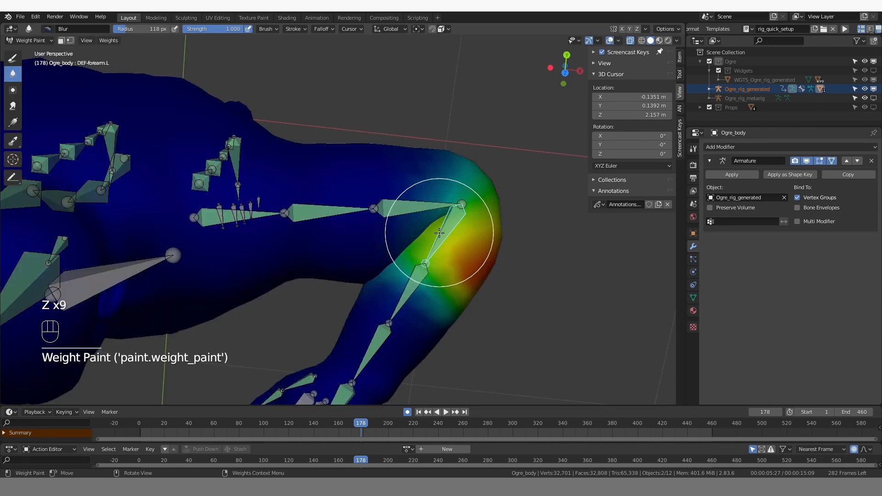
middle_click_drag(444, 215, 465, 154)
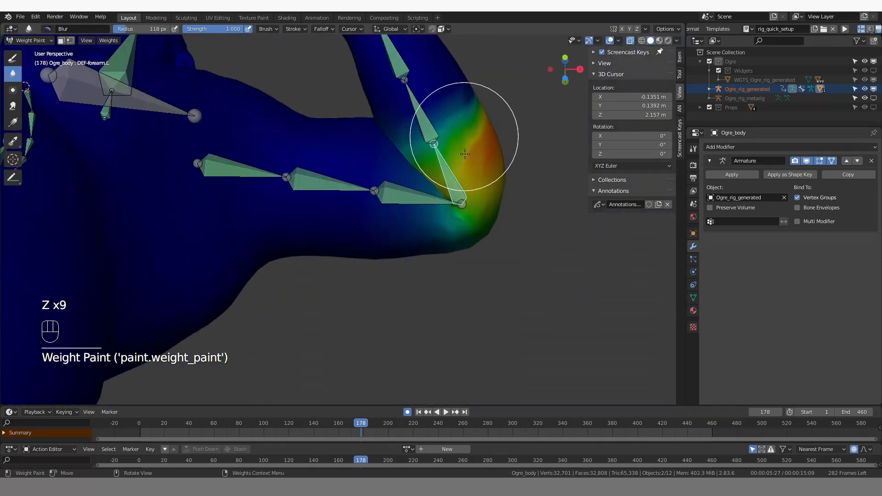
Blur the elbow once more without overlays and scrub the timeline to frame 137 to check the arm's deformation
key("z")
left_click(459, 228)
left_click_drag(360, 419, 269, 415)
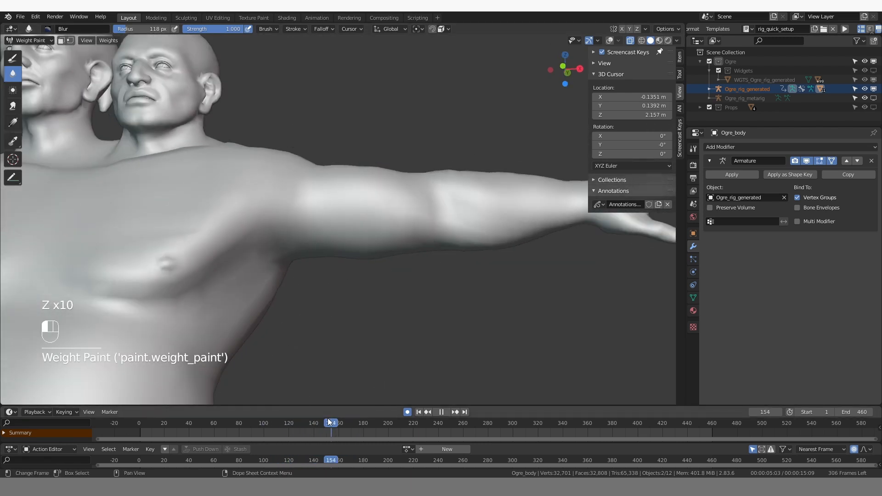
scroll(430, 292, "down", 3)
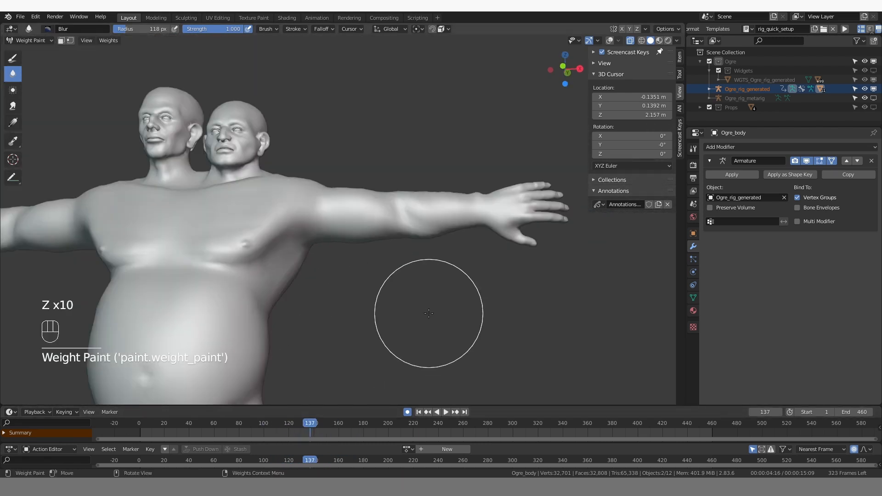
Scrub the timeline to frame 182 and inspect the bent left elbow from above
left_click_drag(280, 424, 359, 423)
middle_click_drag(394, 161, 385, 246)
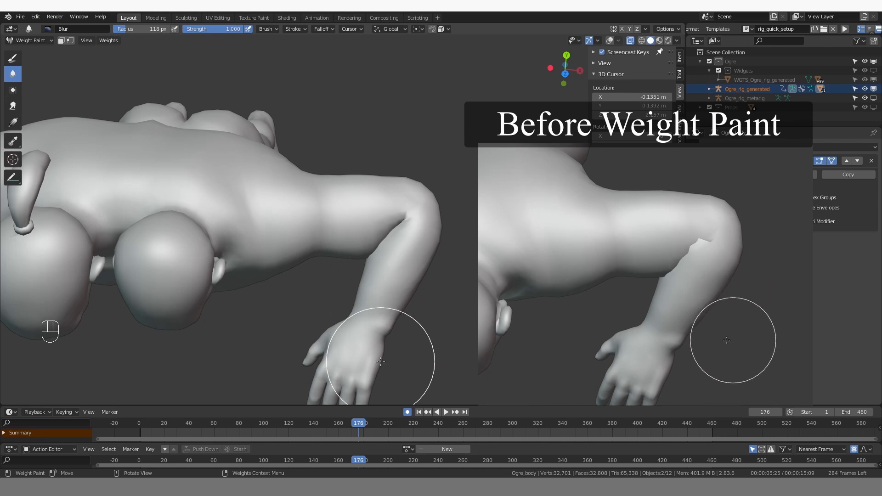
left_click_drag(362, 423, 366, 424)
scroll(428, 272, "up", 1)
middle_click_drag(419, 267, 445, 253)
Show the overlays, select DEF-upper_arm.L.002 and paint its weight on the outer elbow with the 74 px Mix brush at 0.279 strength
key("z")
left_click(405, 211, "ctrl")
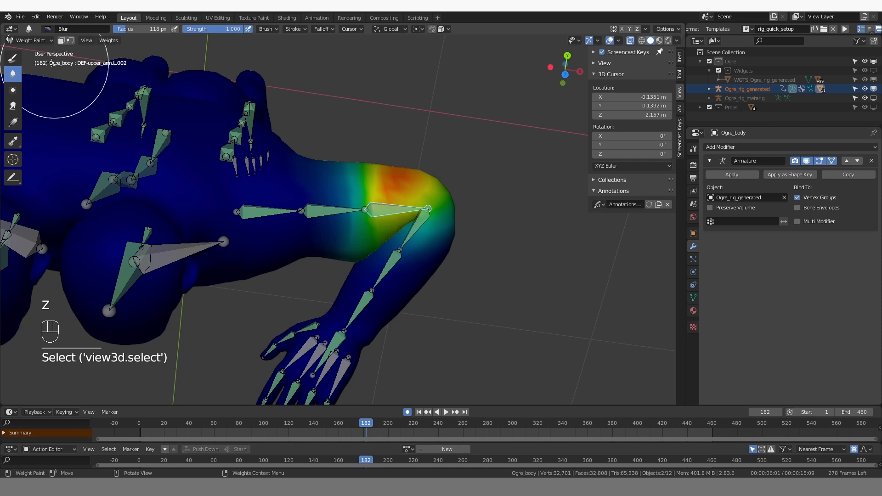
left_click(13, 57)
key("f")
left_click(422, 201)
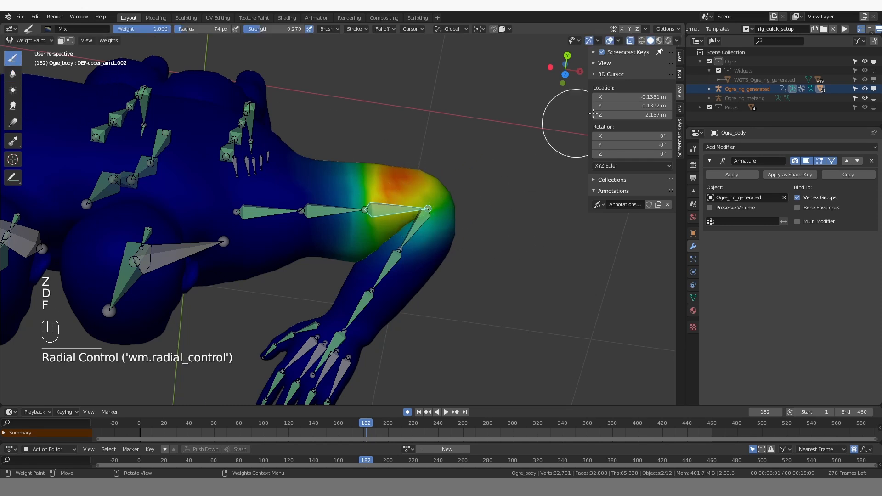
left_click(680, 74)
scroll(510, 210, "up", 2)
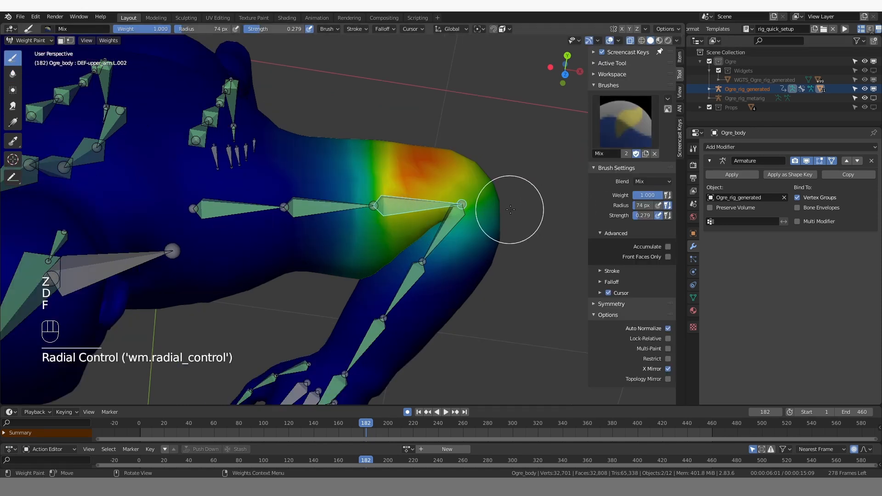
left_click(489, 189)
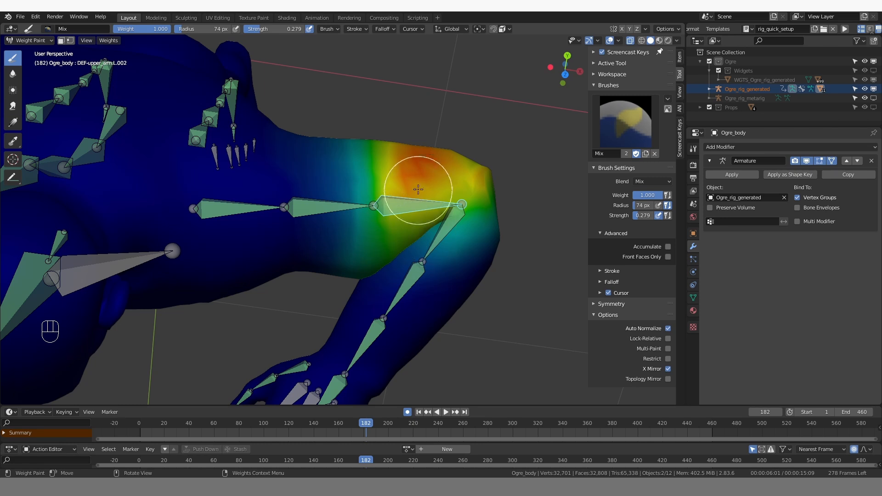
Turn on the wireframe overlay and blur the DEF-upper_arm.L.002 weight around the elbow
left_click(619, 40)
left_click(563, 196)
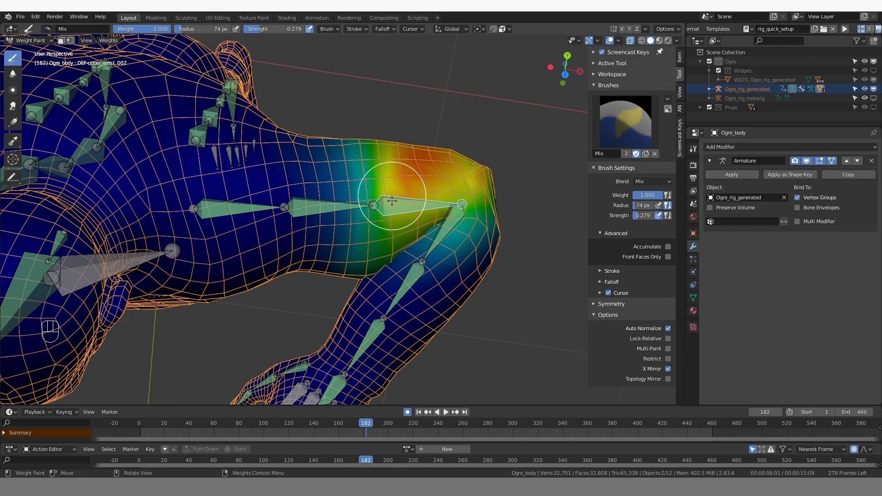
mouse_move(440, 240)
middle_mouse_down()
mouse_move(300, 244)
mouse_move(285, 256)
mouse_move(352, 326)
mouse_move(332, 311)
mouse_move(302, 171)
mouse_move(310, 275)
mouse_move(257, 252)
mouse_move(372, 280)
middle_mouse_up()
left_click(300, 244)
left_click(13, 74)
left_click_drag(377, 278, 377, 304)
middle_click_drag(470, 252, 411, 296)
Hide the overlays and inspect the elbow's shape from below and from the top view
left_click(610, 40)
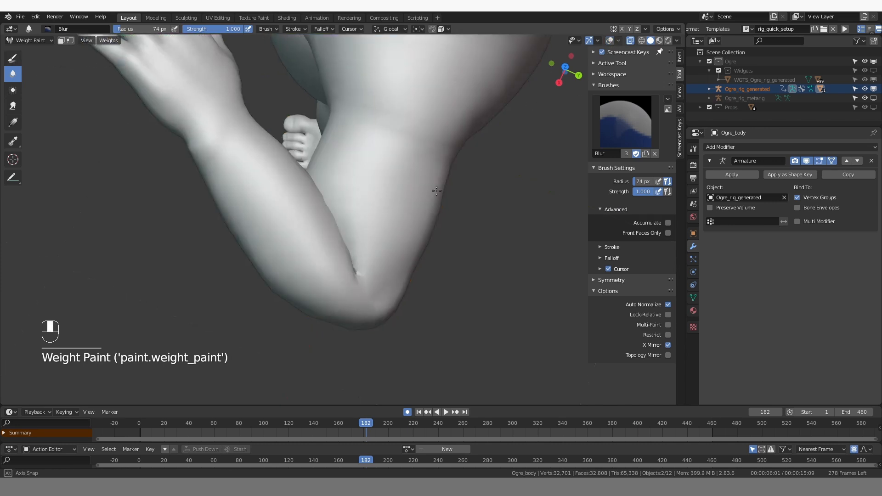
middle_click_drag(354, 269, 381, 248)
key("KP_7")
middle_click_drag(445, 187, 446, 71)
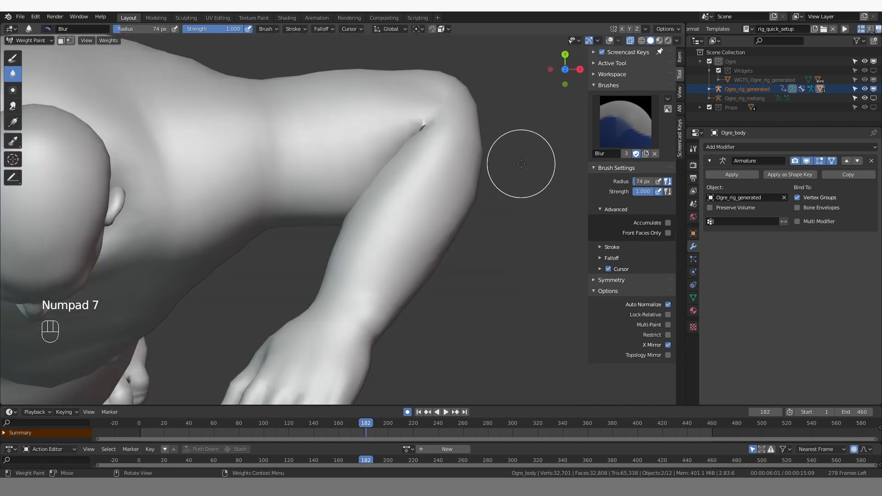
mouse_move(516, 165)
middle_mouse_down()
mouse_move(469, 166)
mouse_move(415, 124)
mouse_move(398, 125)
mouse_move(404, 191)
middle_mouse_up()
Show the overlays, select DEF-forearm.L and paint its weight around the elbow tip with the Mix brush
left_click(609, 40)
left_click(438, 149, "ctrl")
left_click(14, 63)
left_click(14, 63)
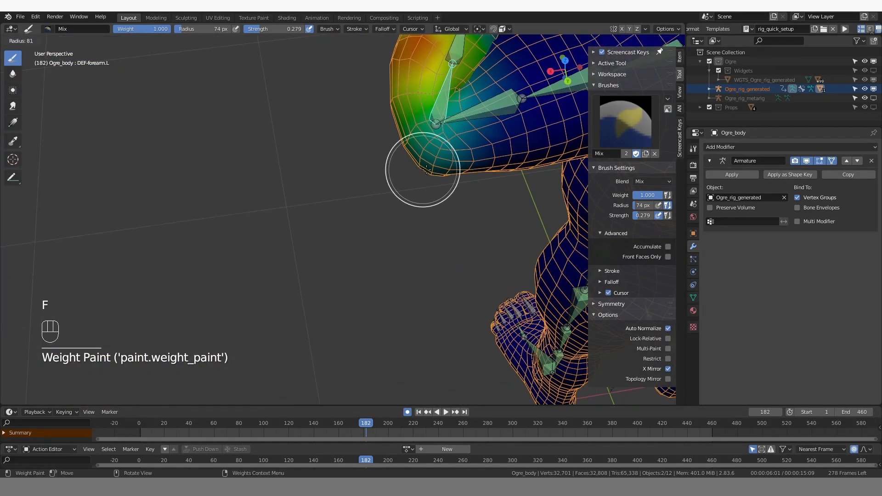
key("f")
left_click(407, 136)
middle_click_drag(408, 135, 466, 217)
Undo the recent weight strokes on the elbow tip
key("ctrl+z")
key("ctrl+z")
key("ctrl+z")
key("ctrl+z")
key("ctrl+z")
key("ctrl+z")
key("ctrl+z")
key("ctrl+z")
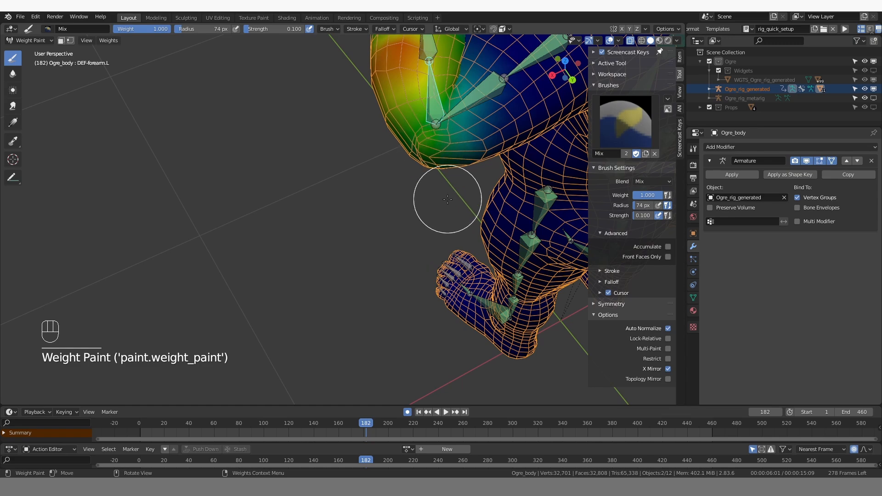
Blur the DEF-forearm.L weight at the elbow tip and check the shape from above without overlays
middle_click_drag(448, 200, 358, 147)
left_click(13, 74)
middle_click_drag(478, 195, 459, 224)
left_click_drag(433, 155, 442, 155)
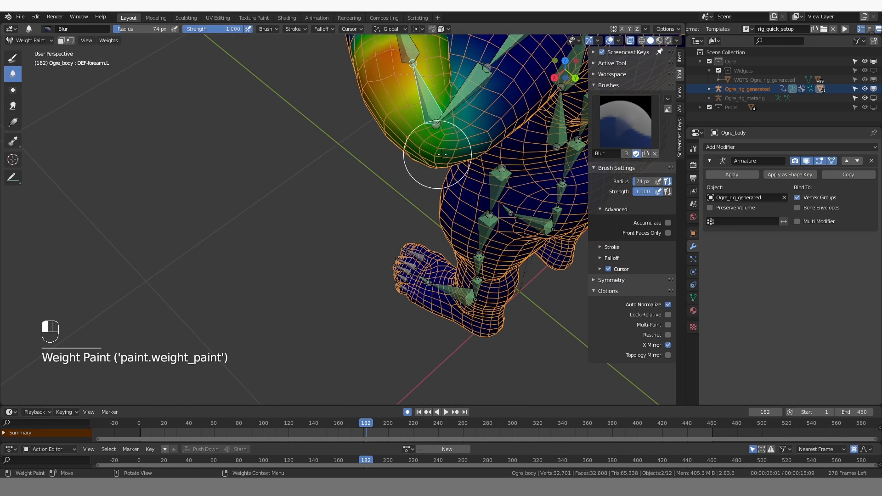
key("z")
key("KP_7")
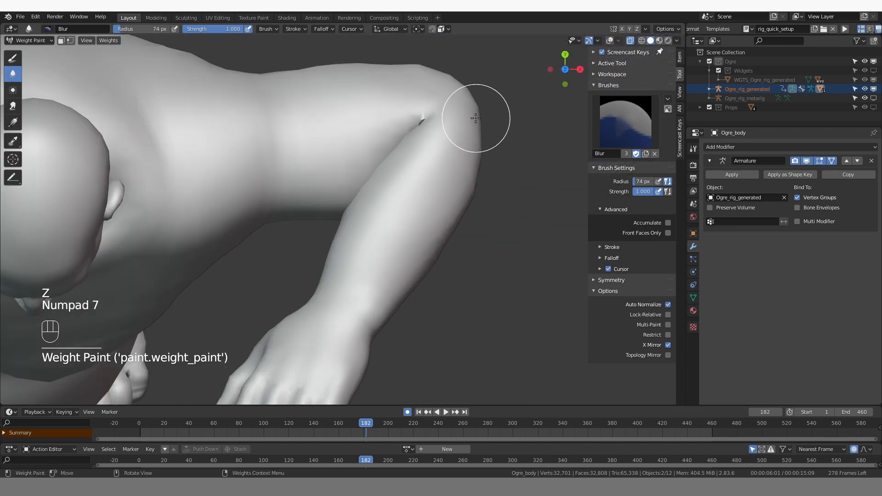
middle_click_drag(476, 119, 368, 164)
Show the overlays, select DEF-upper_arm.L.002 and paint its weight around the elbow tip with the Mix brush
key("z")
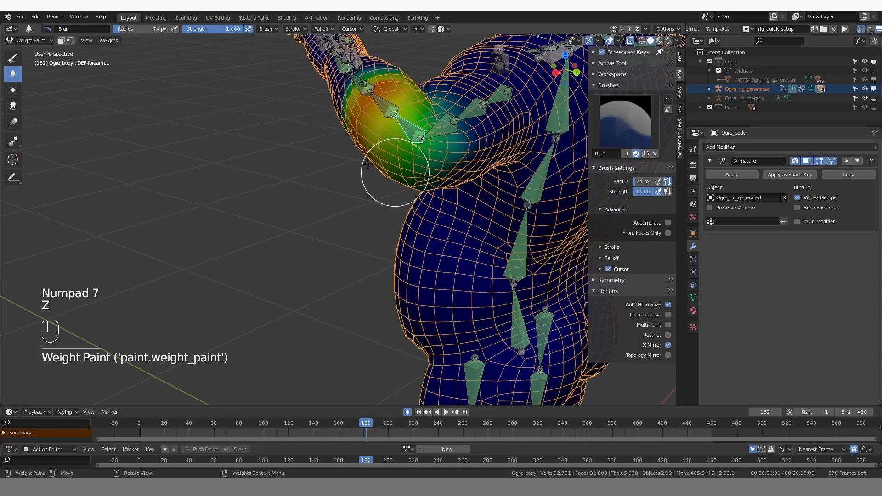
left_click(13, 59)
left_click(440, 129, "ctrl")
mouse_move(440, 137)
middle_mouse_down()
mouse_move(443, 171)
mouse_move(469, 225)
mouse_move(490, 229)
mouse_move(482, 134)
mouse_move(465, 110)
middle_mouse_up()
left_click_drag(444, 138, 432, 141)
mouse_move(435, 147)
middle_mouse_down()
mouse_move(455, 99)
mouse_move(452, 74)
middle_mouse_up()
Blur the DEF-upper_arm.L.002 weight around the outer elbow
left_click(13, 74)
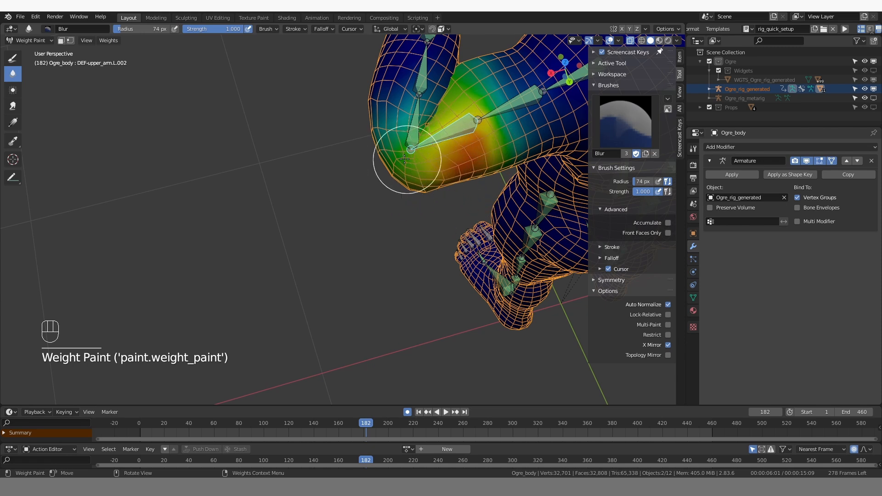
middle_click_drag(418, 204, 431, 54)
left_click_drag(424, 75, 435, 68)
middle_click_drag(435, 68, 449, 197)
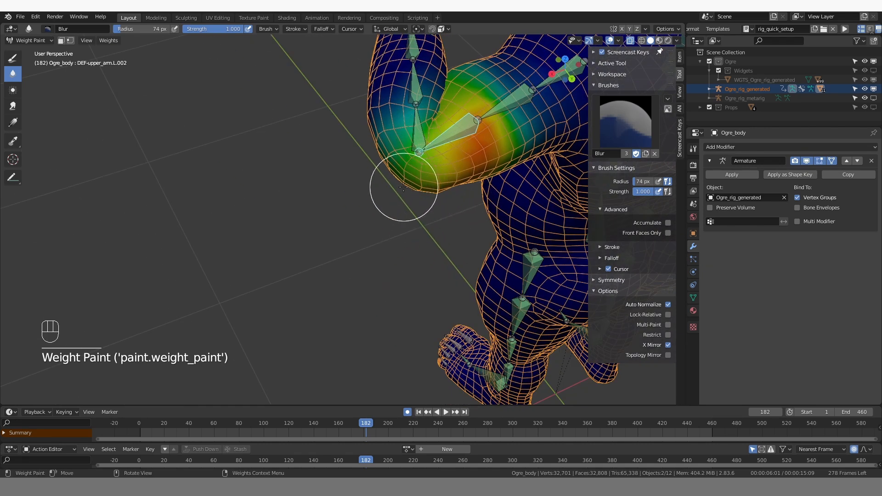
Scrub the timeline to frame 213, select DEF-upper_arm.L and paint its weight over the top of the left shoulder
middle_click_drag(460, 161, 457, 189)
middle_click_drag(457, 188, 341, 250, "shift")
left_click_drag(367, 424, 406, 423)
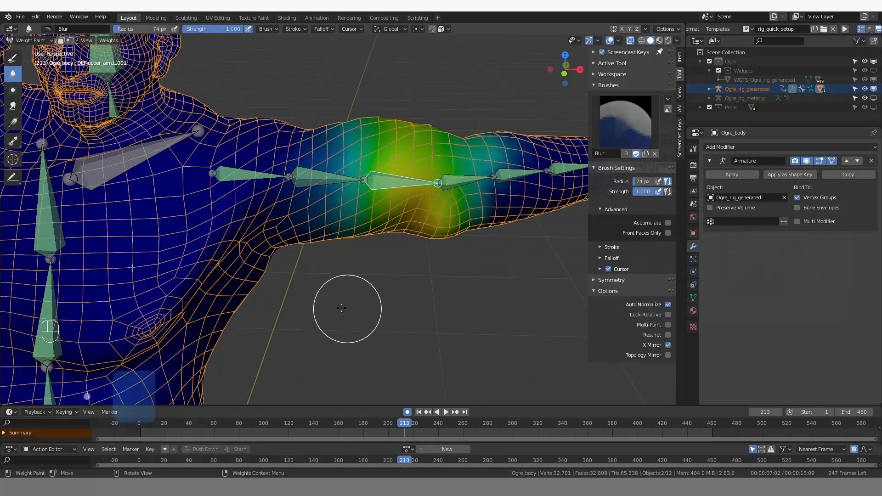
left_click(258, 178, "ctrl")
left_click(12, 60)
middle_click_drag(236, 171, 252, 231)
left_click_drag(245, 156, 272, 143)
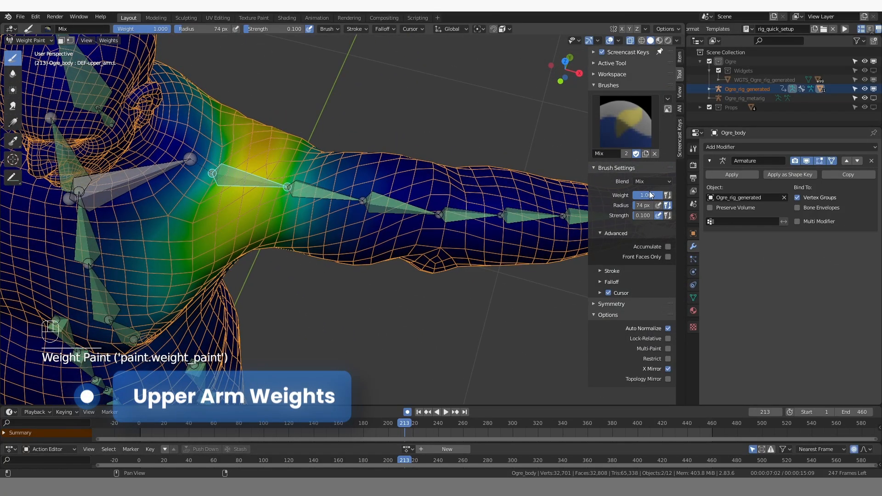
Set the Mix brush to 0.25 strength and 95 px radius, and paint DEF-upper_arm.L weight over the shoulder's front
left_click(648, 215)
type(".25")
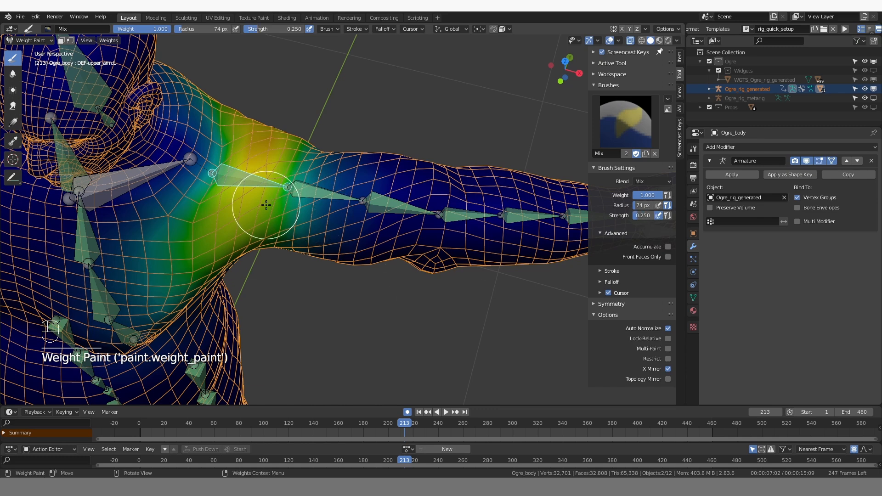
type("f")
left_click(291, 227)
left_click_drag(242, 217, 271, 127)
Paint DEF-upper_arm.L weight over the back and top of the left shoulder
middle_click_drag(271, 127, 197, 185)
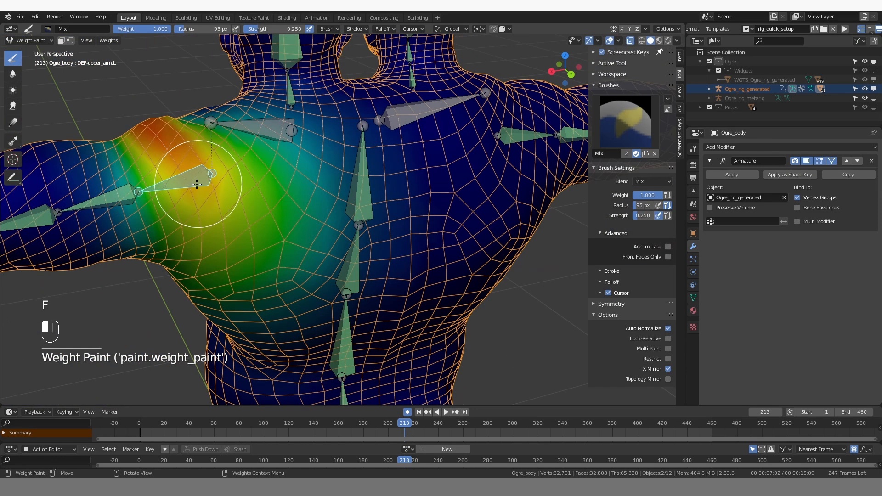
mouse_move(197, 184)
left_mouse_down()
mouse_move(131, 165)
mouse_move(186, 129)
mouse_move(179, 115)
left_mouse_up()
middle_click_drag(179, 115, 201, 136)
mouse_move(200, 136)
left_mouse_down()
mouse_move(194, 167)
mouse_move(232, 144)
left_mouse_up()
mouse_move(232, 144)
middle_mouse_down()
mouse_move(294, 168)
mouse_move(331, 155)
middle_mouse_up()
Select DEF-upper_arm.L.001 and paint its weight all around the middle of the upper arm
left_click(327, 182, "ctrl")
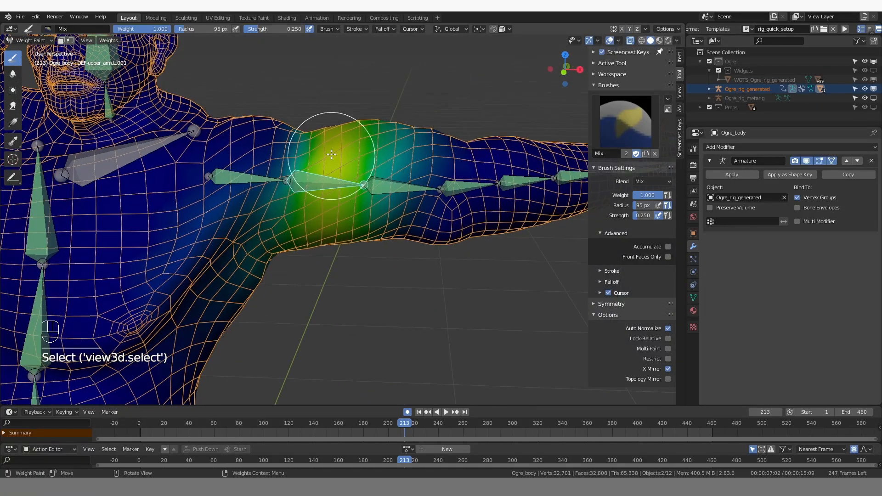
left_click_drag(332, 155, 355, 137)
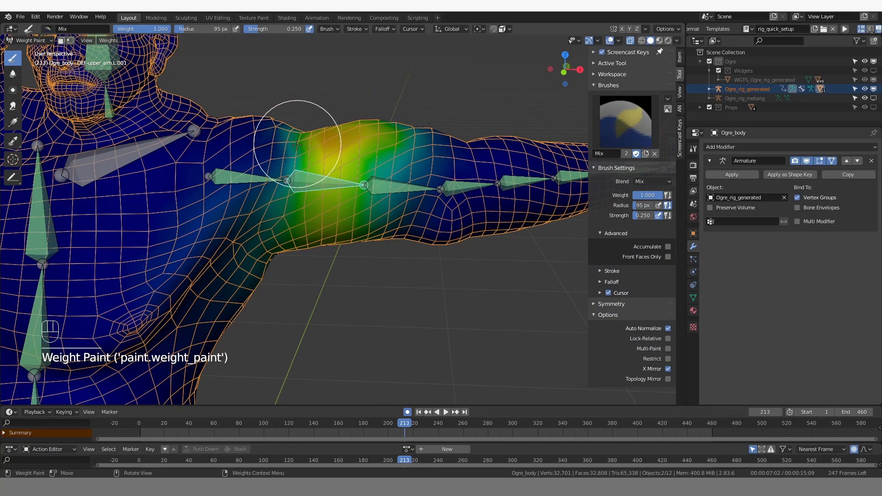
mouse_move(301, 203)
left_mouse_down()
mouse_move(350, 138)
mouse_move(325, 187)
left_mouse_up()
mouse_move(325, 187)
middle_mouse_down()
mouse_move(359, 154)
mouse_move(350, 170)
mouse_move(258, 156)
mouse_move(244, 136)
middle_mouse_up()
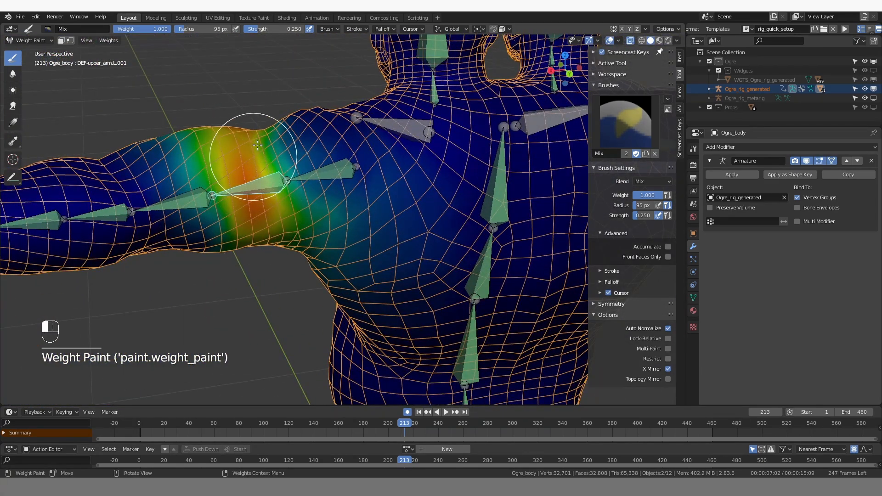
middle_click_drag(252, 247, 227, 228)
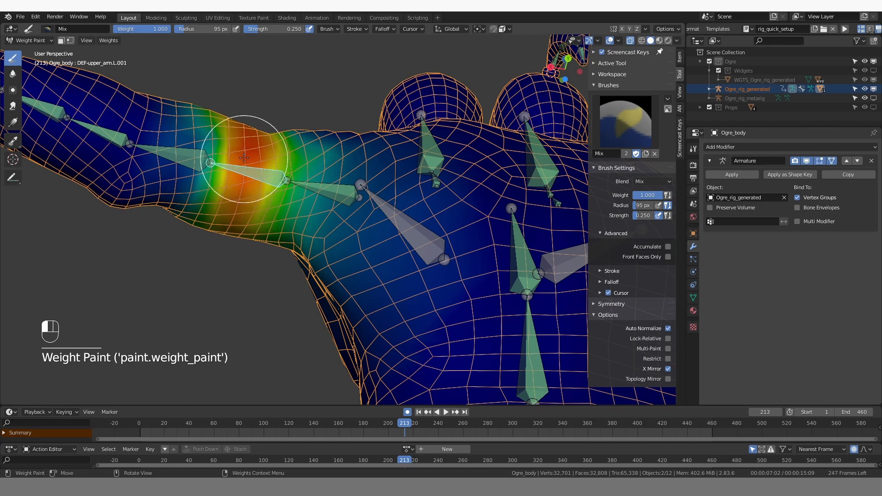
Select DEF-upper_arm.L.002 and paint its weight all around the upper arm just above the elbow
middle_click_drag(260, 106, 386, 184)
left_click(399, 189, "ctrl")
left_click_drag(399, 189, 383, 177)
mouse_move(404, 135)
middle_mouse_down()
mouse_move(343, 213)
mouse_move(321, 173)
mouse_move(360, 198)
mouse_move(404, 157)
mouse_move(418, 218)
middle_mouse_up()
left_click_drag(407, 143, 423, 128)
middle_click_drag(424, 129, 356, 187)
mouse_move(377, 188)
left_mouse_down()
mouse_move(409, 205)
mouse_move(368, 221)
left_mouse_up()
middle_click_drag(337, 232, 409, 184)
Blur the DEF-upper_arm.L.002 weight near the elbow and check the arm without overlays
left_click(12, 73)
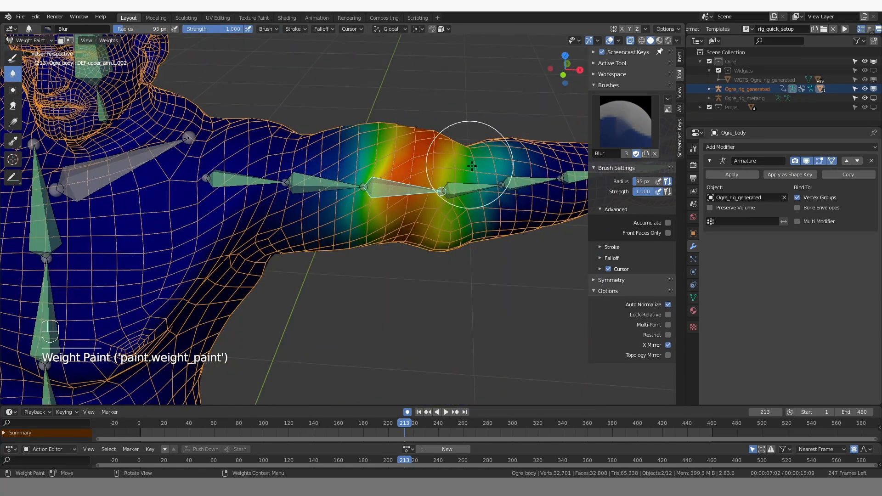
mouse_move(473, 157)
middle_mouse_down()
mouse_move(384, 256)
mouse_move(350, 207)
middle_mouse_up()
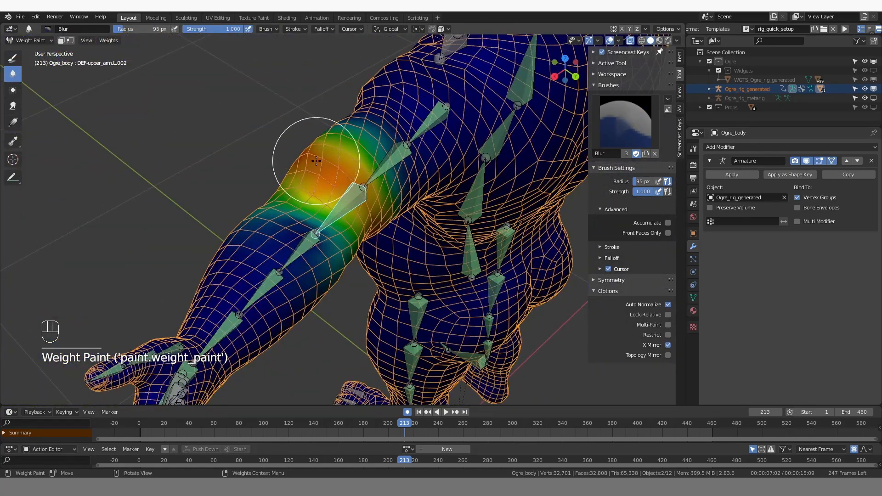
middle_click_drag(316, 160, 411, 148)
key("z")
scroll(428, 238, "down", 2)
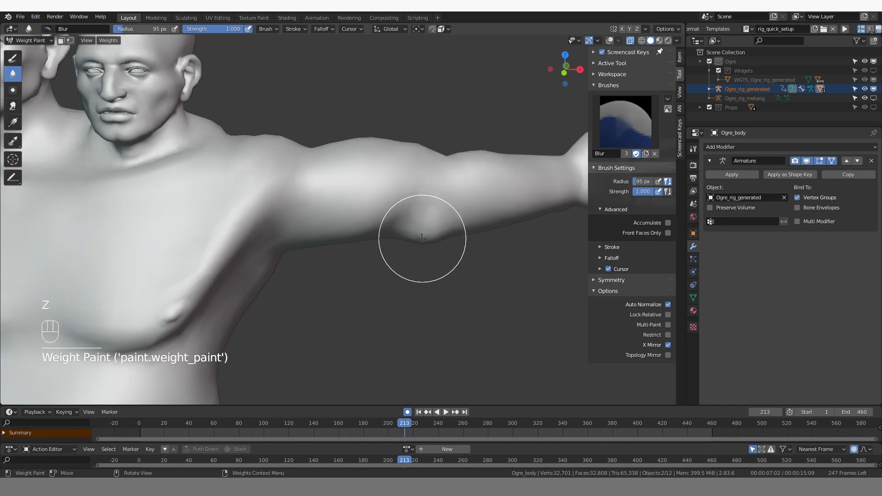
middle_click_drag(422, 238, 392, 232)
Show the overlays, select DEF-upper_arm.L.001 and paint its weight toward the elbow with the Mix brush
key("z")
left_click(343, 196, "ctrl")
key("d")
mouse_move(393, 166)
left_mouse_down()
mouse_move(373, 164)
mouse_move(399, 161)
left_mouse_up()
mouse_move(325, 177)
middle_mouse_down()
mouse_move(301, 188)
mouse_move(324, 175)
middle_mouse_up()
scroll(323, 175, "up", 1)
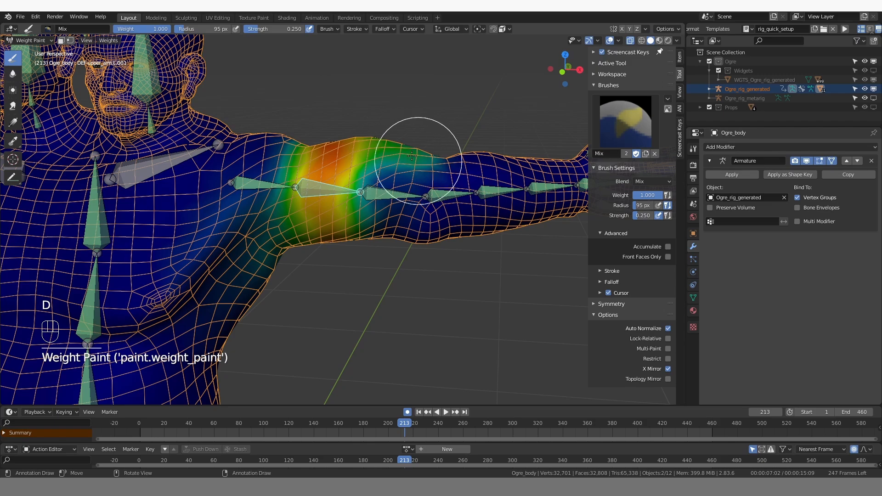
Blur the DEF-upper_arm.L.001 weight on the front and back of the arm, and select DEF-upper_arm.L.002
middle_click_drag(361, 149, 354, 191)
left_click(13, 74)
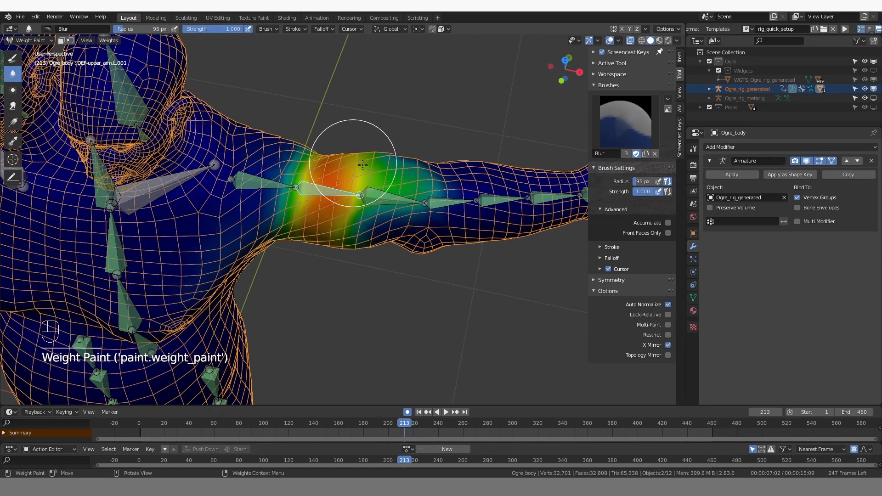
left_click_drag(362, 165, 407, 154)
mouse_move(408, 154)
middle_mouse_down()
mouse_move(336, 176)
mouse_move(291, 176)
middle_mouse_up()
mouse_move(202, 178)
left_mouse_down()
mouse_move(193, 181)
mouse_move(225, 207)
left_mouse_up()
middle_click_drag(299, 239, 220, 202)
left_click(198, 192, "ctrl")
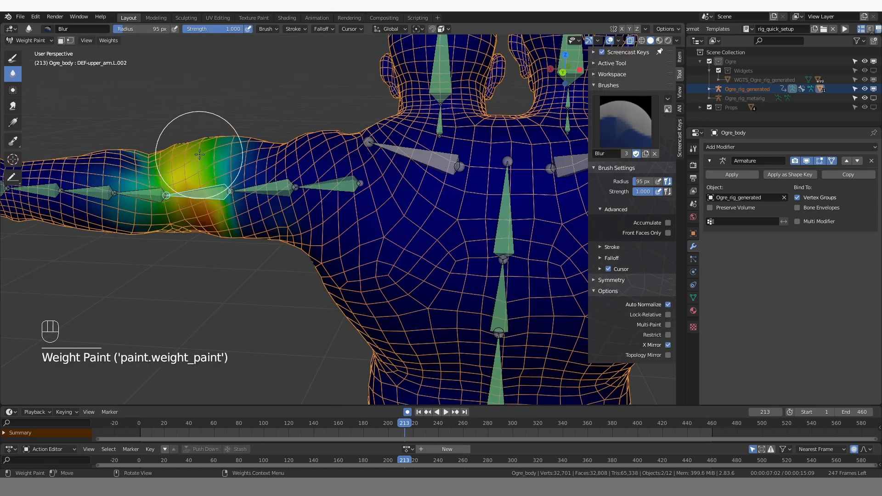
Hide the overlays, scrub the timeline to frame 273 and examine the upper body with the arms raised
scroll(199, 155, "down", 3)
key("shift+alt+z")
middle_click_drag(199, 155, 368, 201)
scroll(353, 236, "down", 6)
left_click_drag(409, 423, 479, 423)
scroll(351, 299, "up", 2)
middle_click_drag(344, 275, 348, 282)
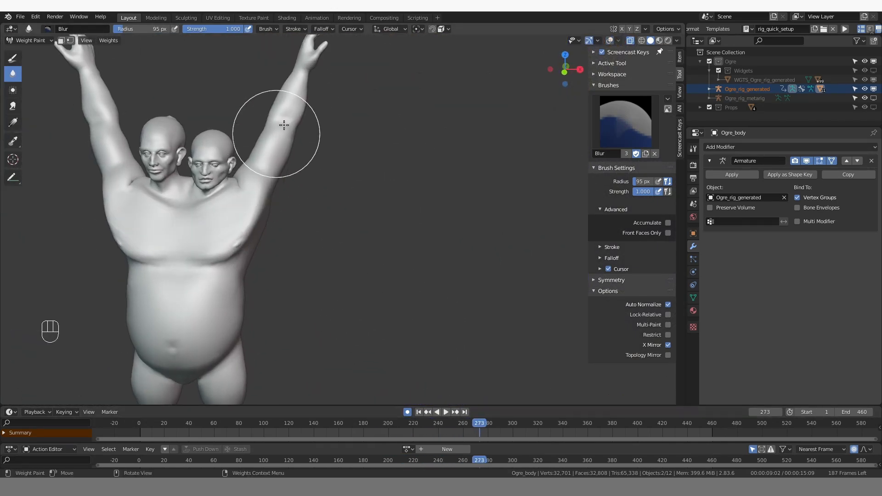
middle_click_drag(324, 122, 331, 232)
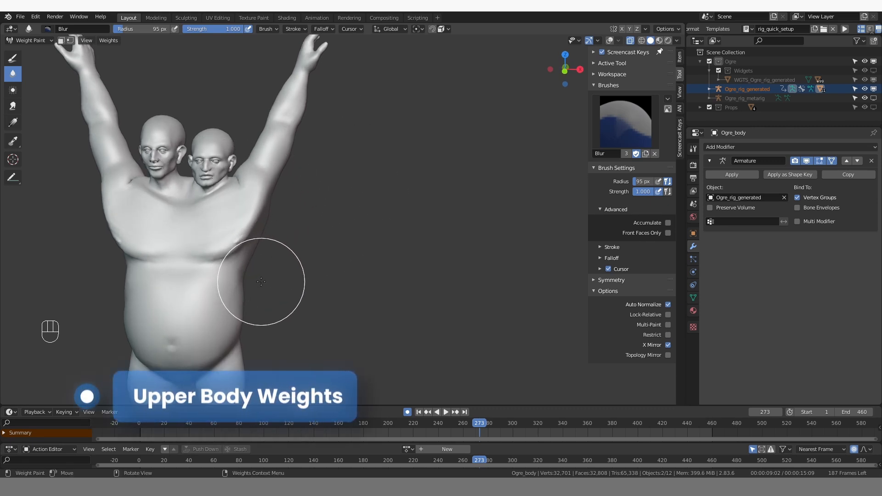
middle_click_drag(244, 213, 276, 276)
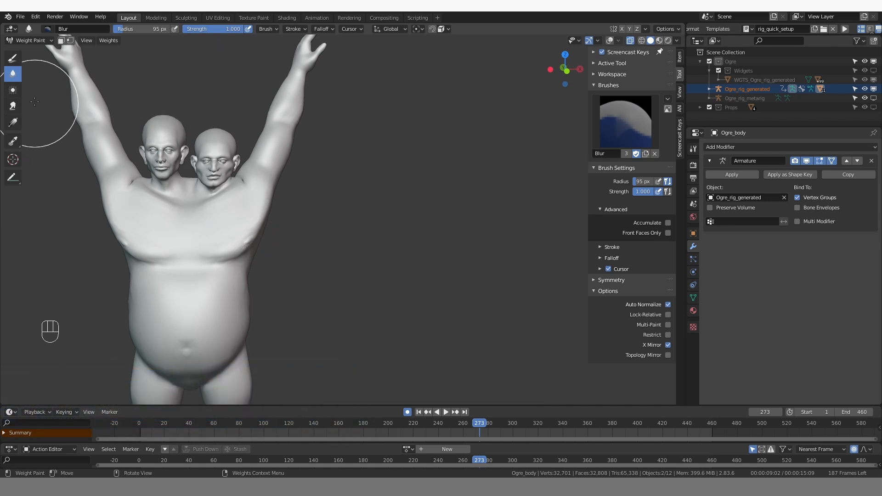
Show the overlays, select DEF-spine.003 and paint its weight across the chest with the Mix brush at strength 0.300
left_click(610, 41)
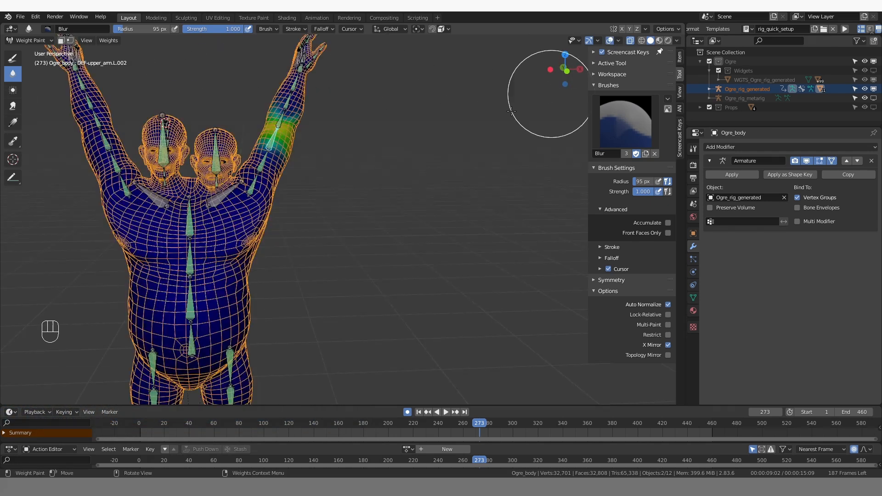
left_click(12, 58)
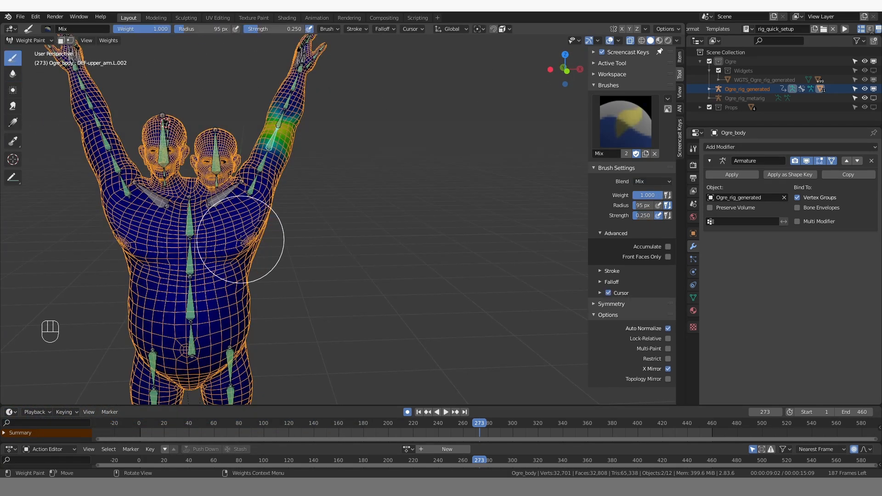
left_click(188, 219, "ctrl")
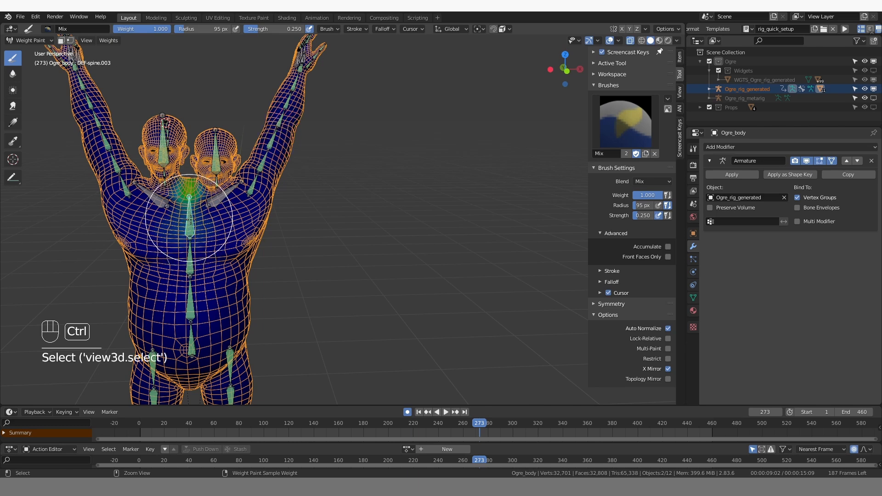
mouse_move(188, 219)
middle_mouse_down()
mouse_move(205, 250)
mouse_move(92, 237)
mouse_move(205, 251)
middle_mouse_up()
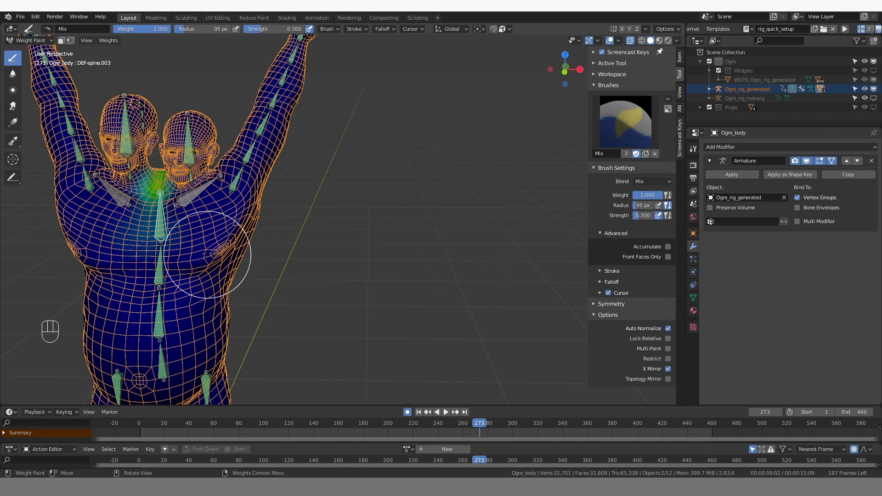
mouse_move(166, 229)
left_mouse_down()
mouse_move(226, 235)
mouse_move(240, 248)
mouse_move(217, 223)
left_mouse_up()
middle_click_drag(217, 223, 264, 261)
Hide the overlays and blur the DEF-spine.003 weight beside the left armpit with the brush radius set to 117 px
key("z")
scroll(265, 260, "down", 1)
mouse_move(149, 248)
middle_mouse_down()
mouse_move(191, 230)
mouse_move(248, 232)
mouse_move(133, 243)
middle_mouse_up()
scroll(184, 255, "up", 1)
mouse_move(202, 258)
middle_mouse_down()
mouse_move(162, 228)
mouse_move(179, 230)
mouse_move(235, 202)
mouse_move(244, 216)
middle_mouse_up()
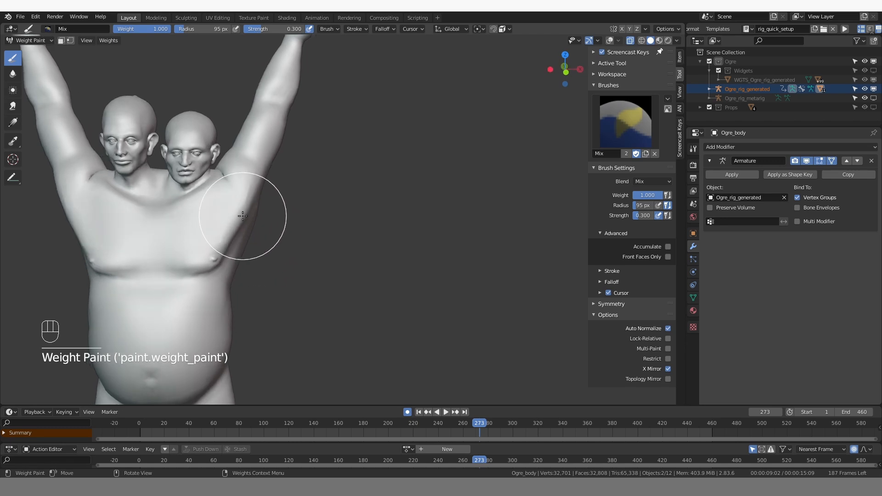
middle_click_drag(274, 309, 280, 310)
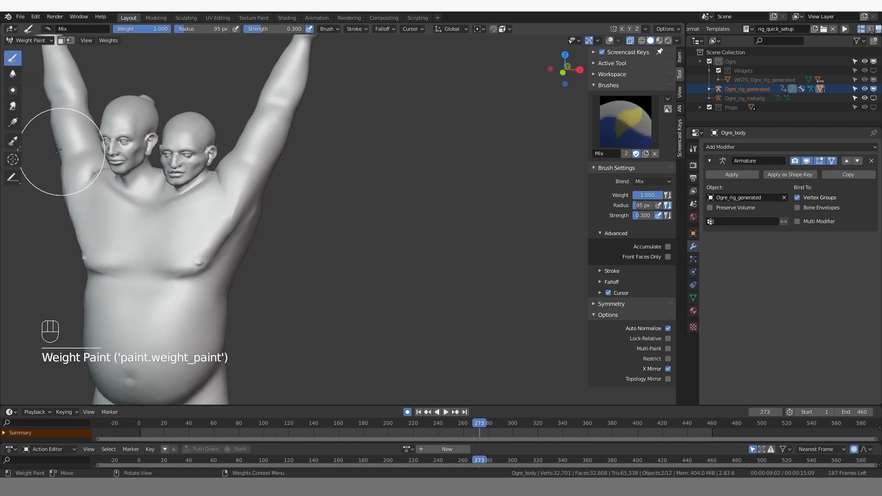
left_click(12, 74)
scroll(257, 209, "up", 3)
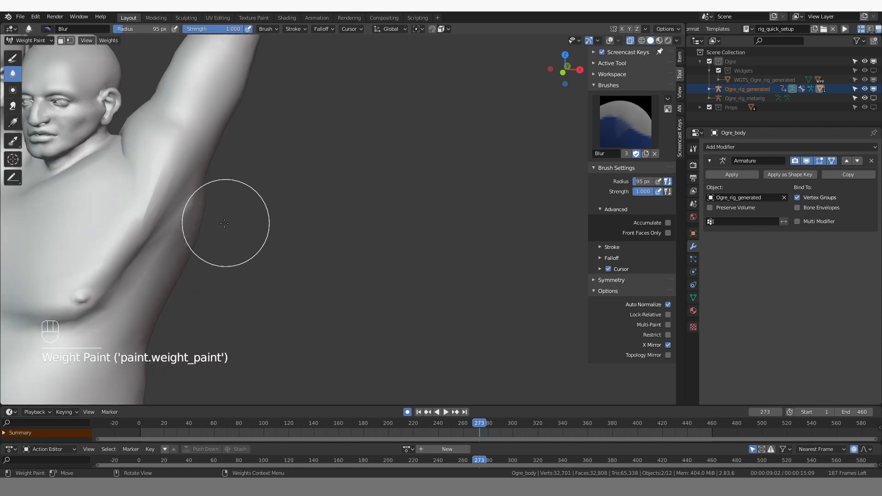
middle_click_drag(225, 223, 219, 222)
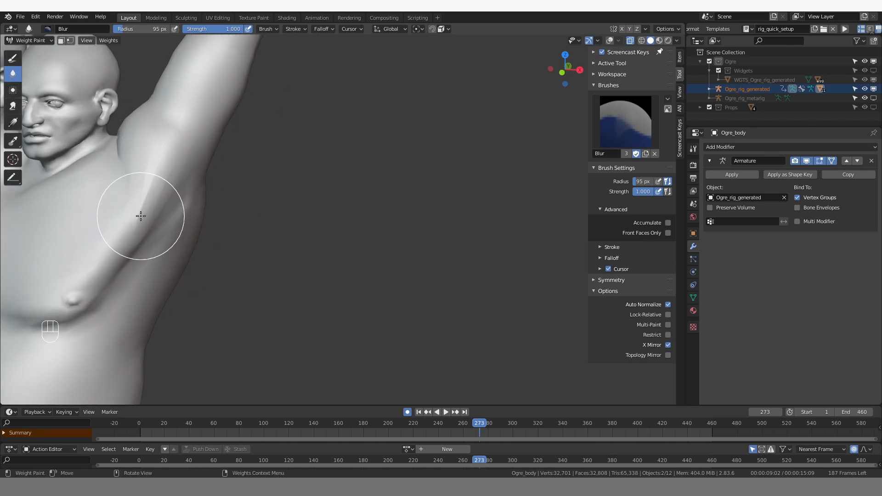
key("f")
left_click(151, 189)
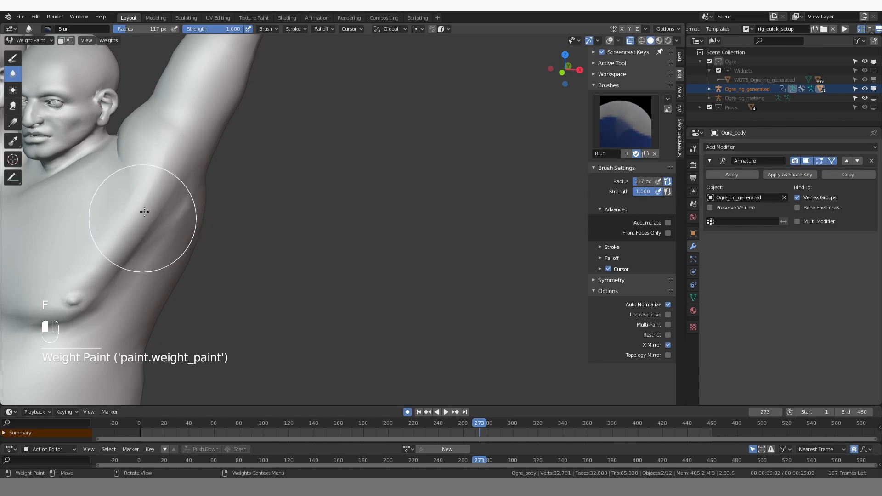
Show the overlays again and paint the DEF-spine.003 weight on the left side of the chest with the Mix brush
scroll(155, 190, "down", 4)
middle_click_drag(123, 262, 156, 272)
scroll(159, 264, "up", 2)
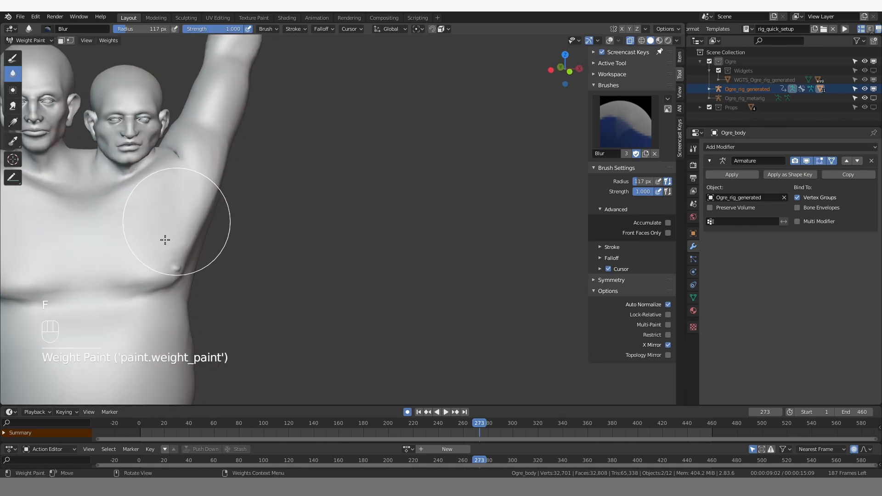
left_click(609, 41)
middle_click_drag(202, 225, 285, 216, "shift")
left_click(13, 59)
left_click(264, 258)
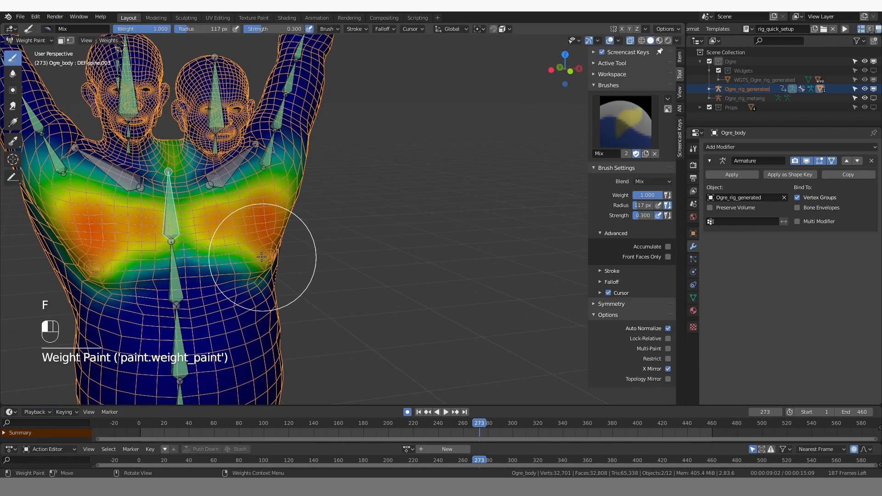
Select DEF-spine.002 and paint its weight around the lower chest and across the middle of the back
middle_click_drag(202, 290, 171, 284)
left_click(173, 267, "ctrl")
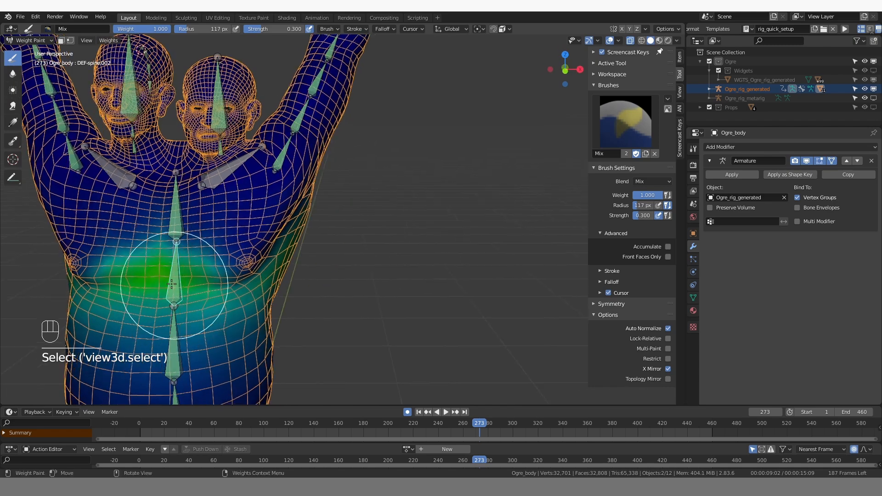
mouse_move(232, 256)
left_mouse_down()
mouse_move(257, 269)
mouse_move(219, 270)
left_mouse_up()
middle_click_drag(195, 346, 111, 342)
middle_click_drag(321, 297, 234, 294)
left_click_drag(113, 294, 194, 291)
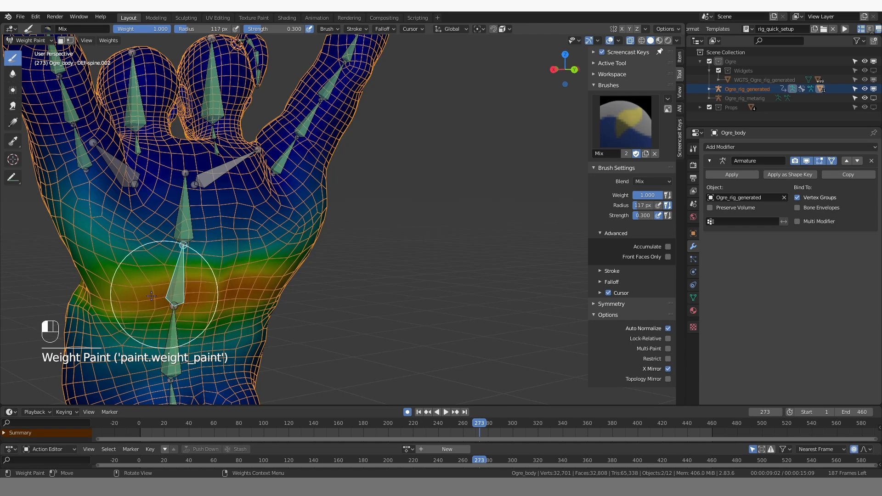
left_click_drag(83, 301, 84, 267)
Select DEF-spine.003 and paint its weight over the upper back toward the left side
middle_click_drag(195, 246, 183, 242)
left_click(183, 239, "ctrl")
middle_click_drag(184, 196, 168, 195)
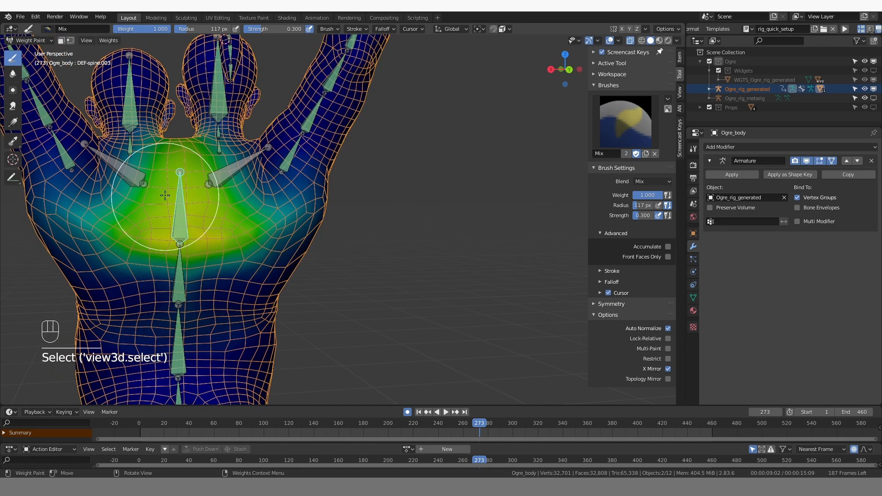
mouse_move(161, 197)
left_mouse_down()
mouse_move(109, 179)
mouse_move(94, 226)
left_mouse_up()
middle_click_drag(94, 226, 117, 225)
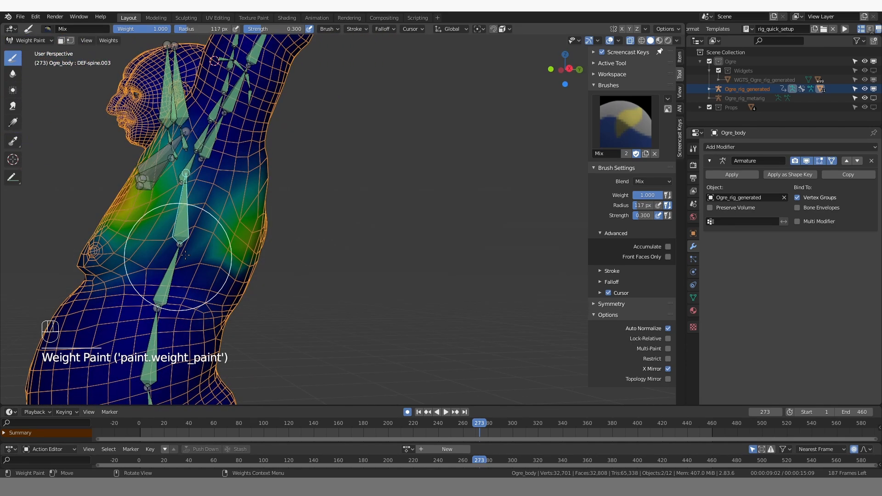
Select DEF-spine.002 and extend its painted weight along the side of the ribcage and across the back
left_click(148, 260, "ctrl")
left_click_drag(147, 260, 221, 272)
mouse_move(221, 271)
middle_mouse_down()
mouse_move(175, 272)
mouse_move(230, 271)
middle_mouse_up()
scroll(239, 270, "down", 2)
left_click_drag(246, 270, 326, 257)
middle_click_drag(327, 257, 271, 255)
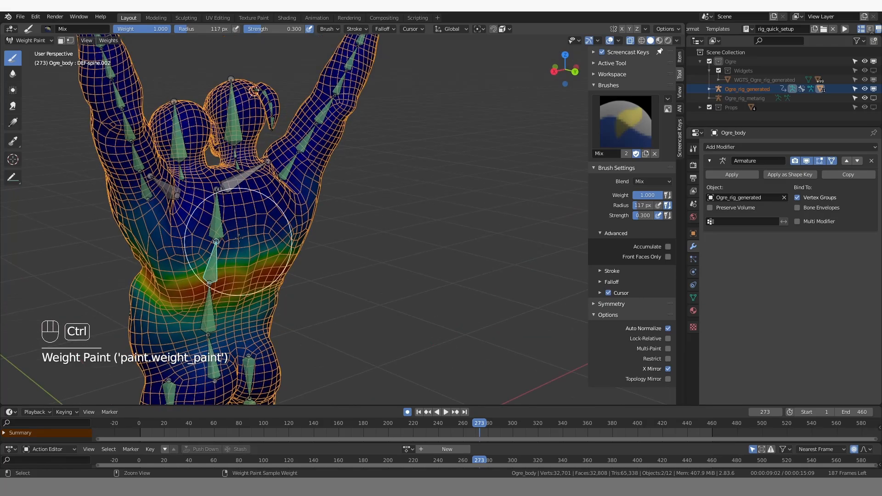
Select DEF-spine.003 and paint its weight over the shoulder blades, the side of the ribcage and the lower chest
left_click(216, 219, "ctrl")
left_click_drag(262, 199, 158, 277)
middle_click_drag(158, 277, 302, 213)
left_click_drag(302, 213, 239, 230)
middle_click_drag(239, 230, 255, 281)
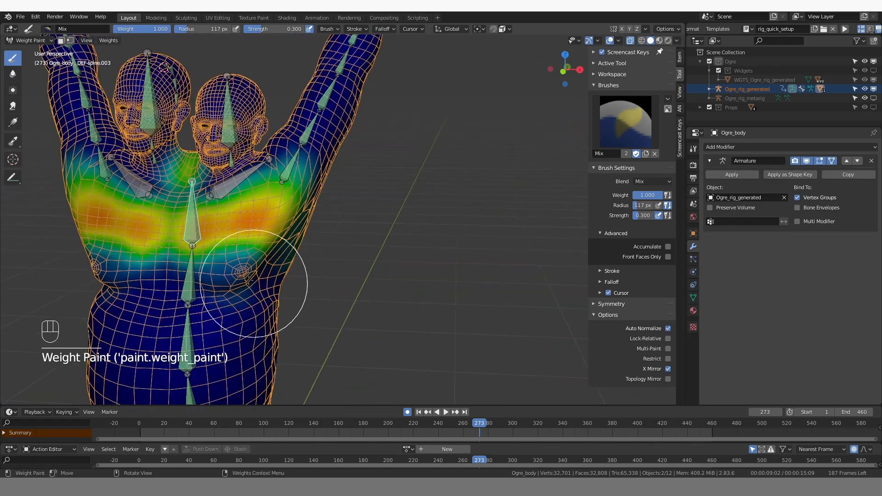
left_click_drag(256, 282, 221, 292)
mouse_move(220, 292)
middle_mouse_down()
mouse_move(283, 300)
mouse_move(193, 264)
middle_mouse_up()
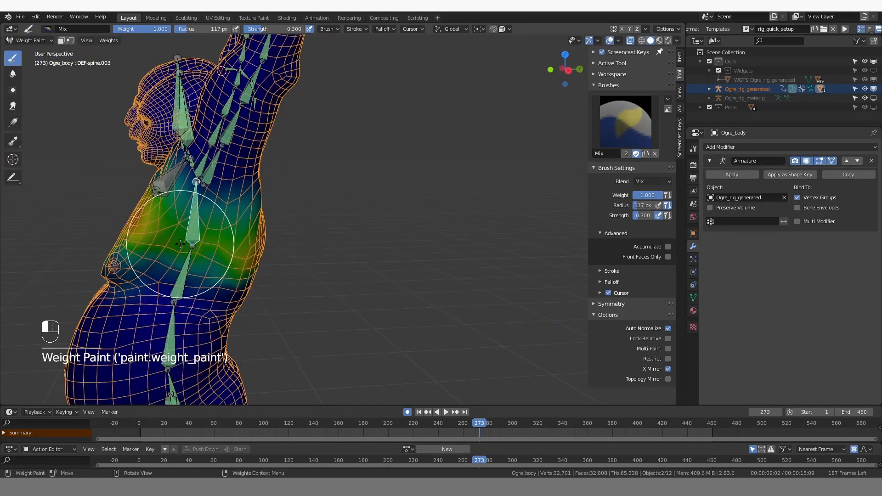
Blur the DEF-spine.003 weight along the side of the torso and check the front and back without overlays
left_click(13, 74)
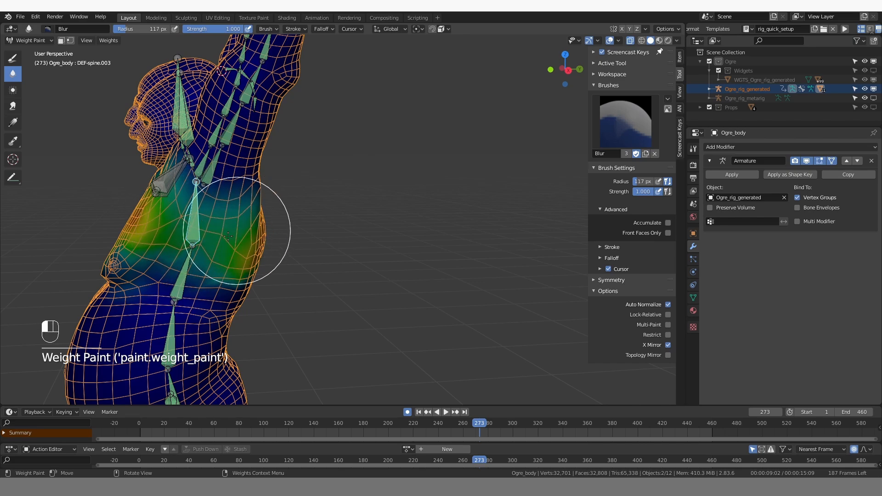
left_click(180, 278, "ctrl")
middle_click_drag(179, 278, 169, 232)
left_click(182, 225, "ctrl")
left_click(610, 40)
mouse_move(368, 198)
middle_mouse_down()
mouse_move(352, 205)
mouse_move(396, 228)
mouse_move(447, 200)
mouse_move(309, 246)
mouse_move(319, 276)
mouse_move(341, 287)
middle_mouse_up()
scroll(341, 287, "up", 2)
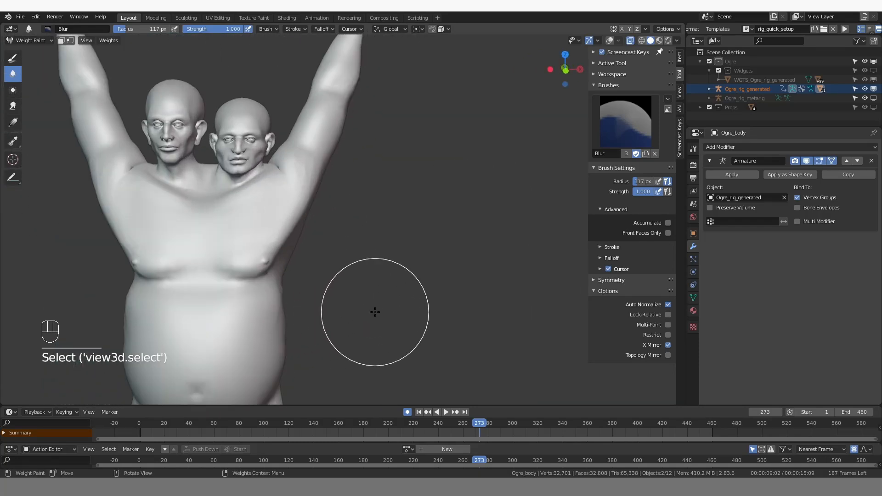
middle_click_drag(417, 285, 596, 78)
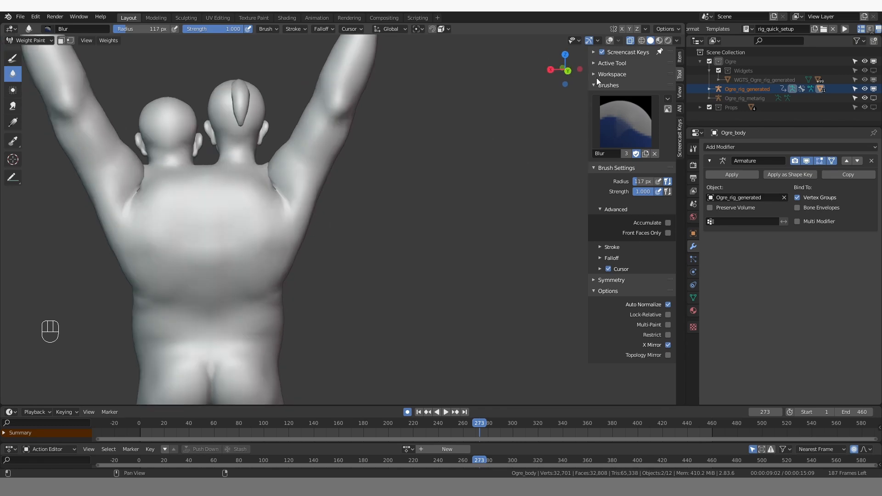
Blur the DEF-spine.003 weight behind the left shoulder with the overlays shown, and hide them again
left_click(610, 40)
scroll(189, 205, "up", 1)
left_click(136, 185)
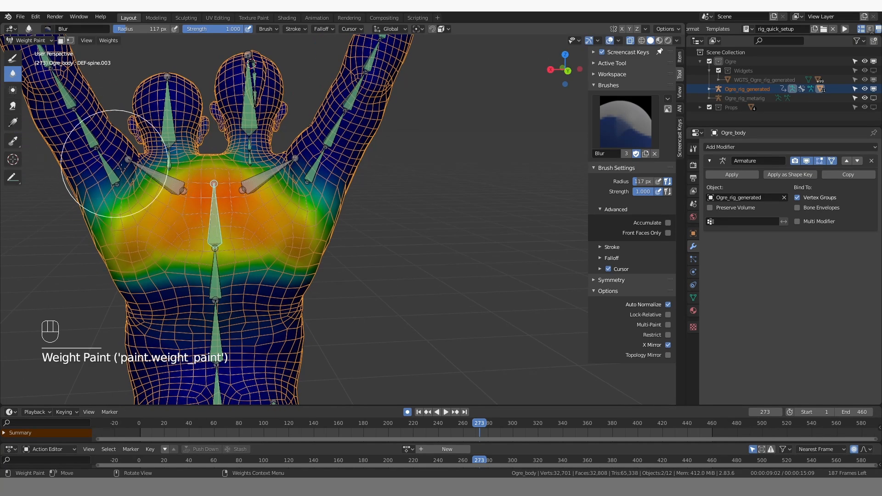
left_click(611, 41)
scroll(91, 169, "up", 1)
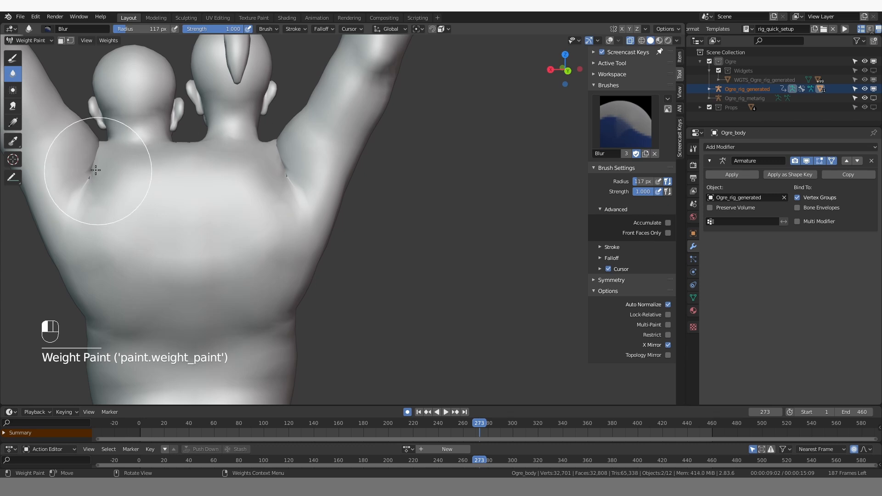
Try painting the DEF-spine.003 weight behind the left shoulder with a 70 px Mix brush at strength 0.150, and undo both strokes
left_click(9, 65)
key("f")
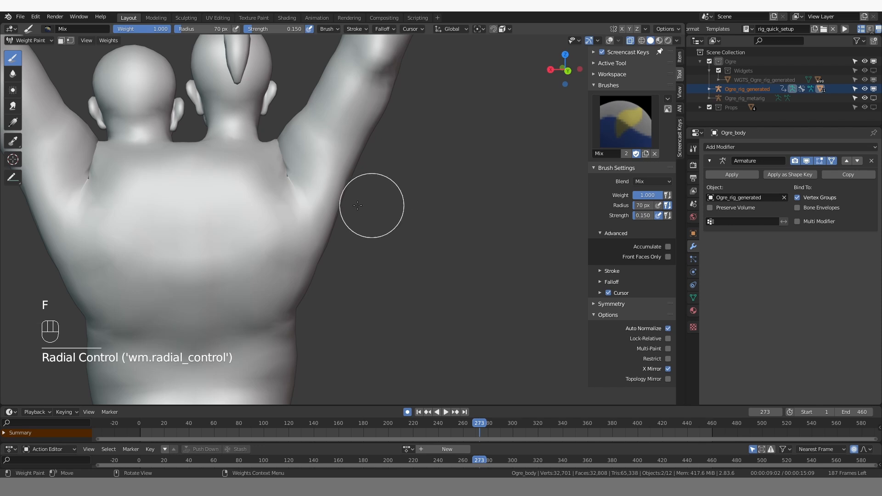
left_click_drag(98, 178, 104, 213)
left_click_drag(86, 158, 125, 206)
mouse_move(125, 206)
middle_mouse_down("shift")
mouse_move(148, 215)
mouse_move(174, 182)
middle_mouse_up("shift")
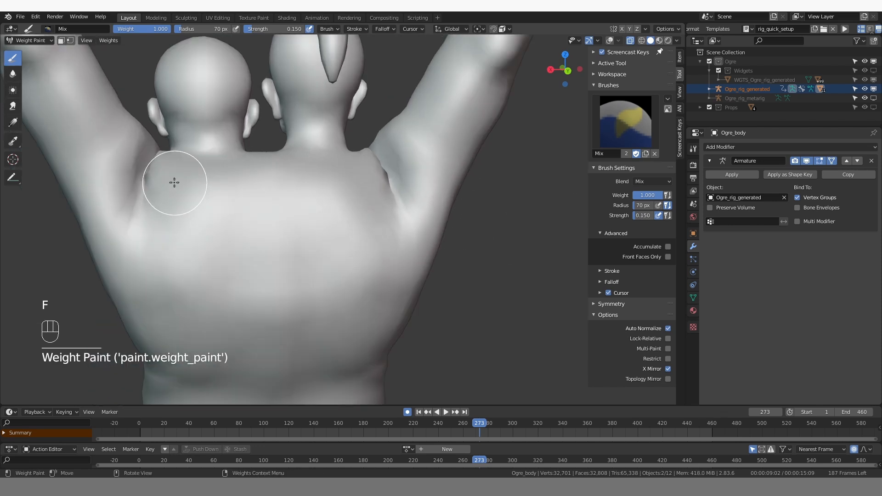
key("ctrl+z")
key("ctrl+z")
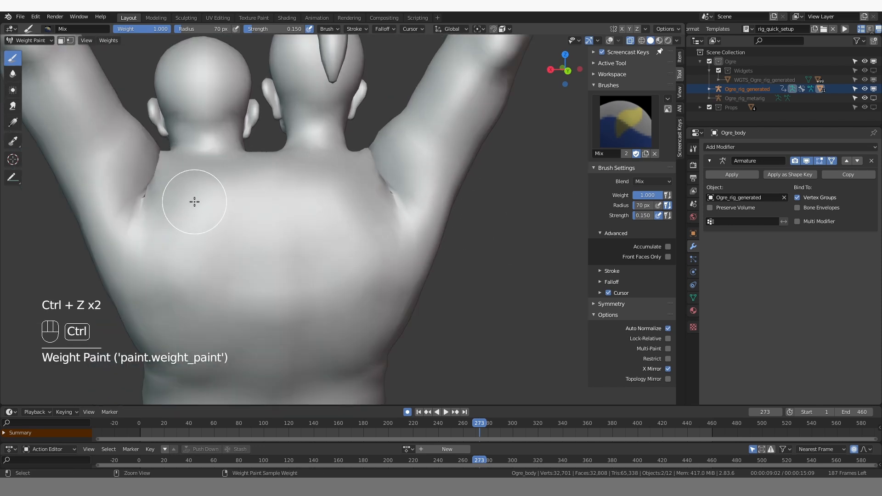
Blur the DEF-spine.003 weight behind the left shoulder, first at frame 273 and again at frame 265 with the overlays shown
left_click(13, 73)
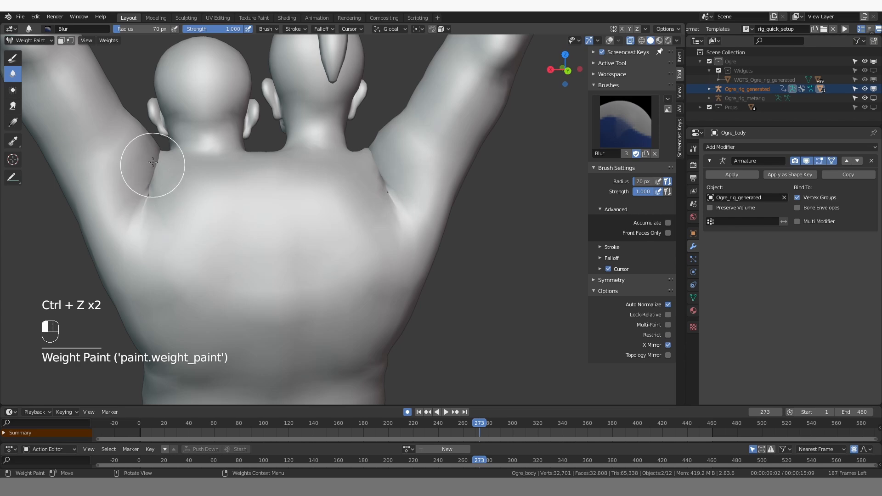
left_click_drag(153, 173, 164, 152)
middle_click_drag(190, 197, 200, 224)
left_click_drag(478, 425, 469, 423)
left_click(610, 40)
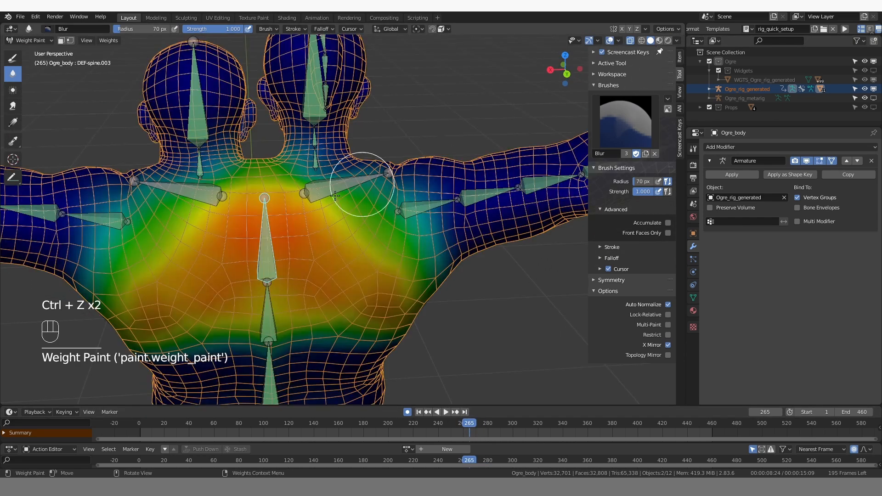
middle_click_drag(231, 191, 169, 228)
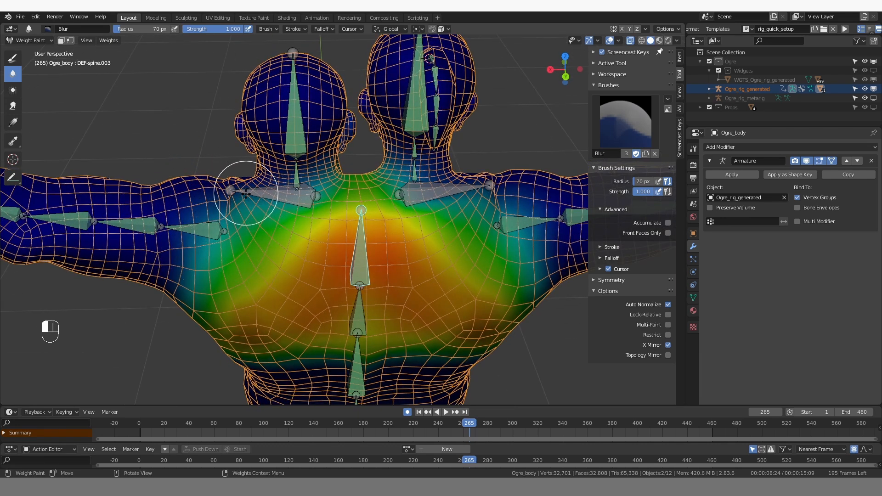
mouse_move(245, 193)
left_mouse_down()
mouse_move(246, 272)
mouse_move(246, 204)
mouse_move(276, 276)
mouse_move(218, 306)
mouse_move(224, 302)
left_mouse_up()
Paint the DEF-spine.003 weight from the left side of the back up to the shoulder with a 90 px Mix brush
left_click(14, 58)
mouse_move(224, 302)
middle_mouse_down()
mouse_move(278, 248)
mouse_move(230, 262)
middle_mouse_up()
key("f")
left_click(239, 261)
left_click_drag(234, 255, 246, 203)
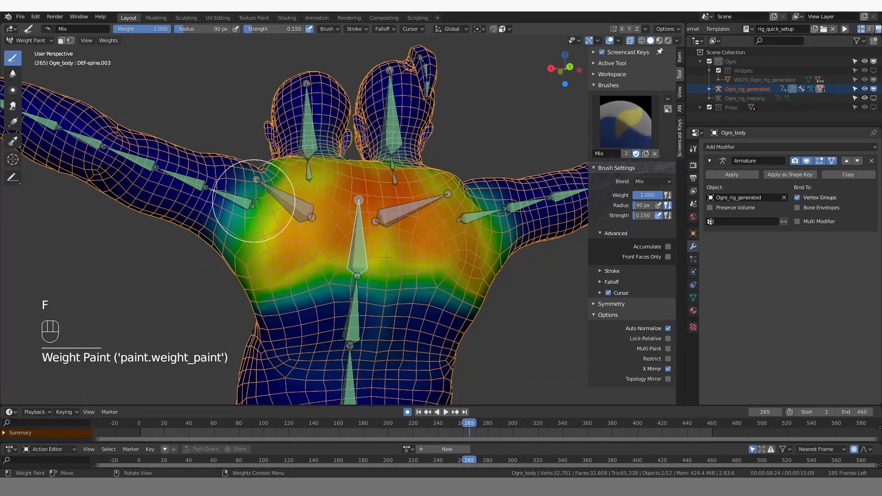
middle_click_drag(246, 203, 253, 239)
Return to frame 273, blur the DEF-spine.003 weight near the left shoulder and check the back without overlays
left_click_drag(459, 439, 479, 439)
key("b")
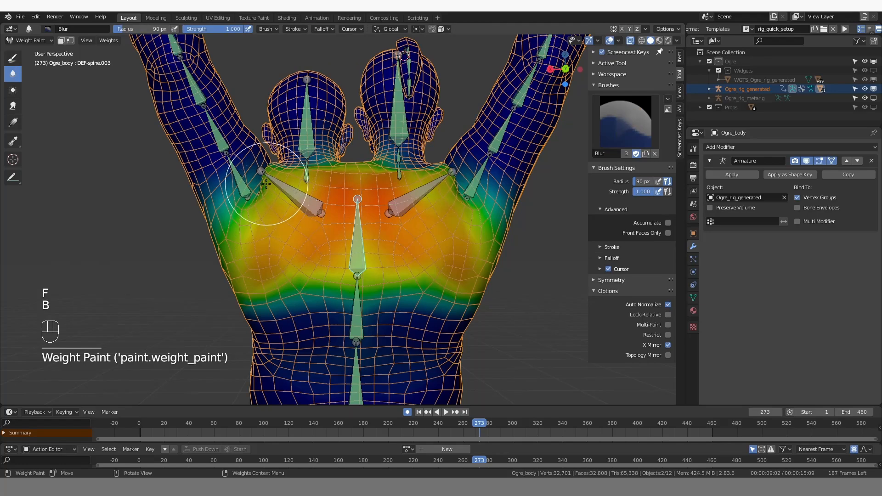
key("z")
middle_click_drag(267, 162, 275, 239)
key("z")
Select DEF-upper_arm.L, go to frame 262 and paint its weight behind the left shoulder with a 66 px Mix brush
left_click(240, 182, "ctrl")
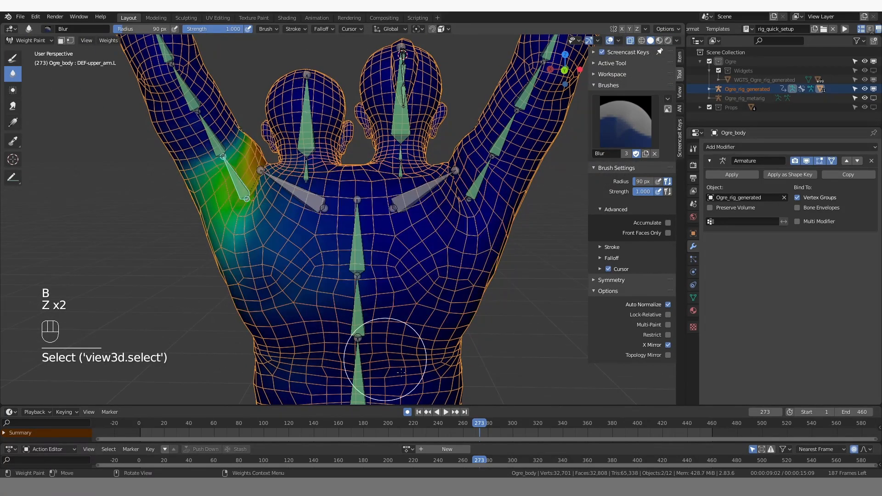
left_click_drag(479, 424, 465, 426)
middle_click_drag(226, 228, 240, 260)
scroll(240, 260, "up", 3)
left_click(13, 58)
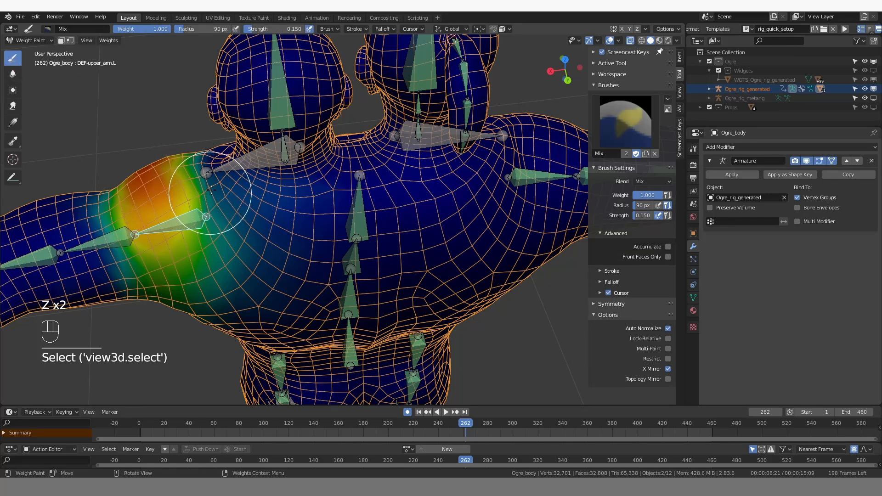
key("f")
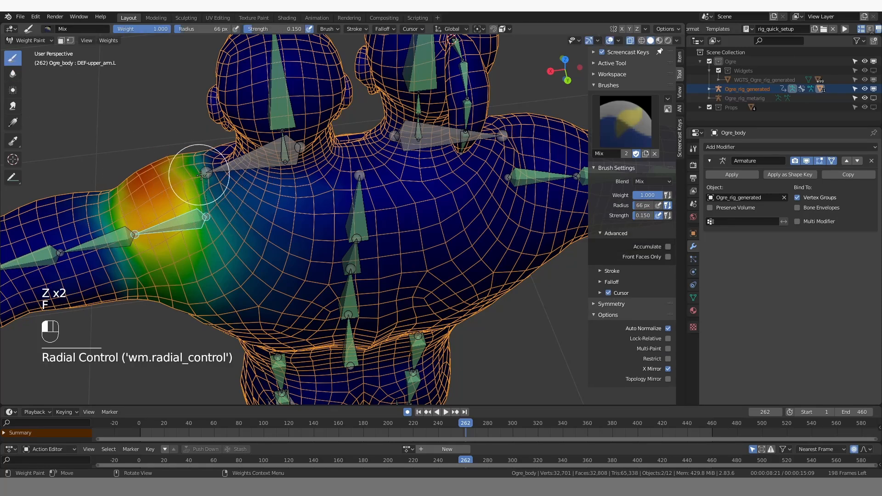
left_click(224, 209)
left_click_drag(232, 180, 229, 196)
At frame 272, blur the DEF-upper_arm.L weight behind the shoulder with a 112 px brush and check it without overlays
middle_click_drag(234, 285, 223, 258)
left_click_drag(467, 423, 478, 424)
left_click(18, 80)
key("f")
left_click(251, 175)
mouse_move(250, 176)
left_mouse_down()
mouse_move(236, 161)
mouse_move(251, 154)
left_mouse_up()
key("z")
middle_click_drag(267, 143, 247, 212)
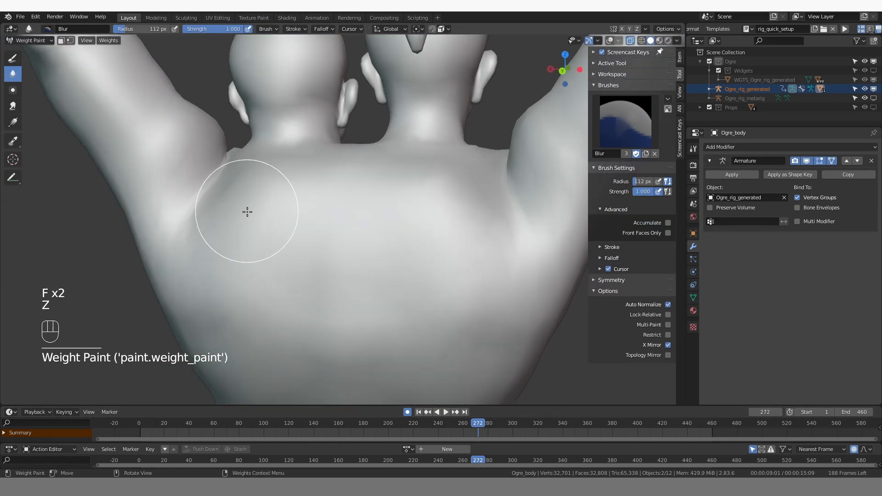
Paint the DEF-upper_arm.L weight behind the left shoulder with a 77 px Mix brush and check the back at frame 274
mouse_move(240, 150)
middle_mouse_down()
mouse_move(288, 260)
mouse_move(258, 193)
middle_mouse_up()
left_click(13, 57)
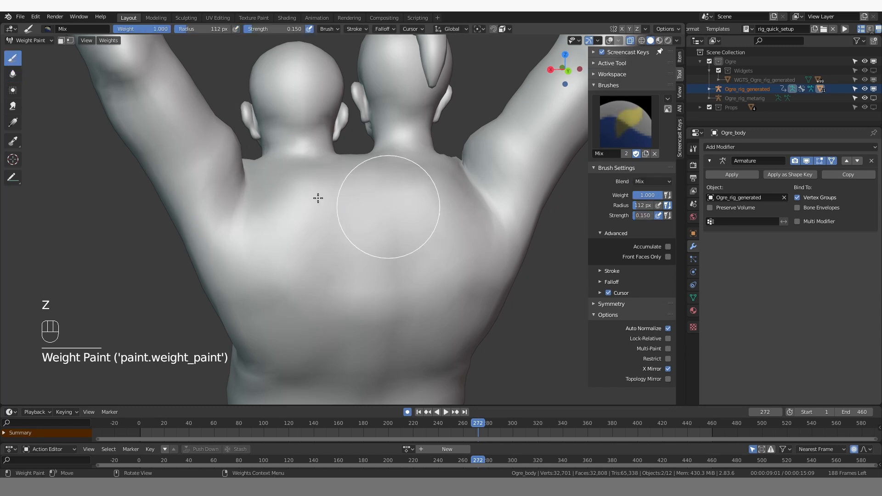
key("f")
left_click(218, 187)
middle_click_drag(219, 186, 189, 185)
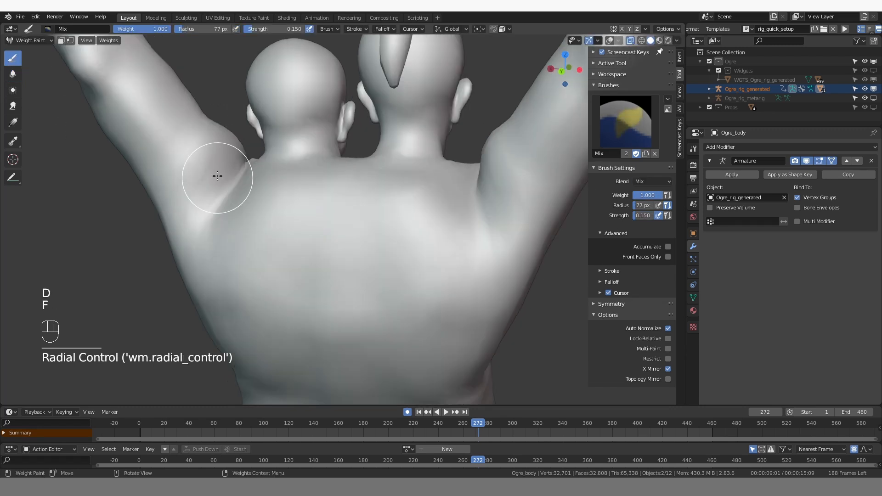
left_click_drag(216, 175, 197, 190)
middle_click_drag(217, 179, 227, 189)
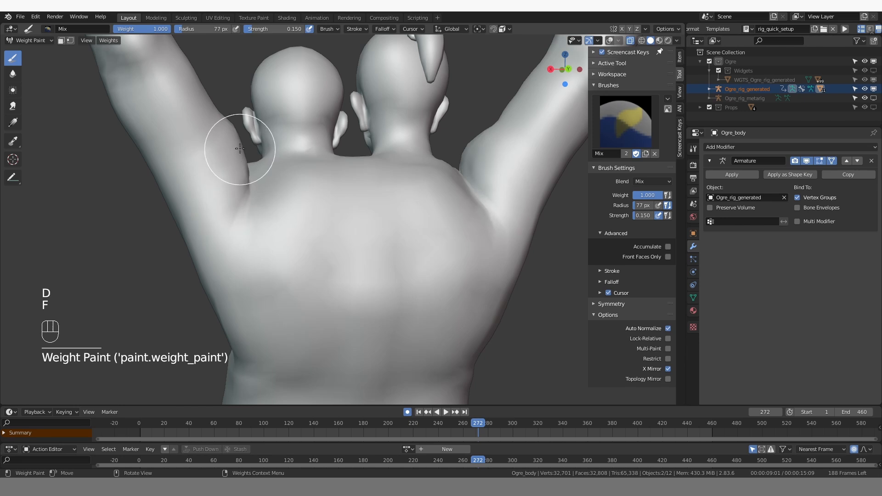
middle_click_drag(240, 148, 210, 150)
scroll(230, 216, "down", 5)
key("space")
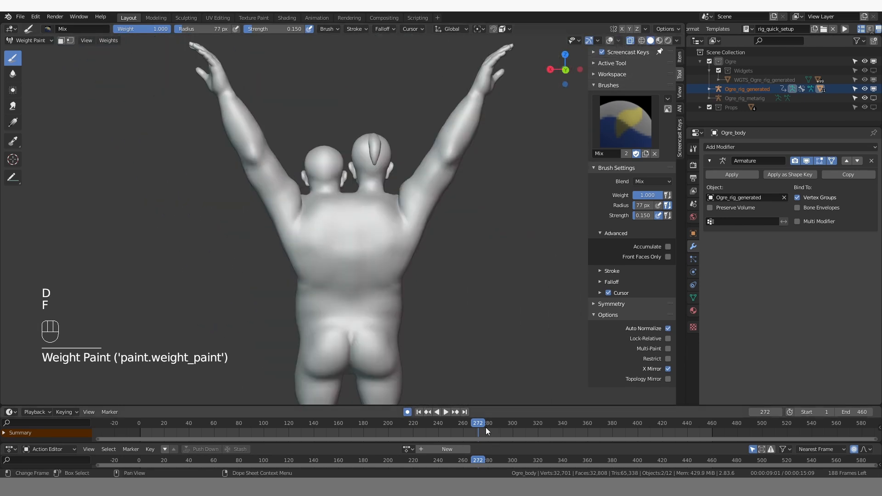
left_click_drag(481, 425, 479, 424)
scroll(284, 225, "up", 3)
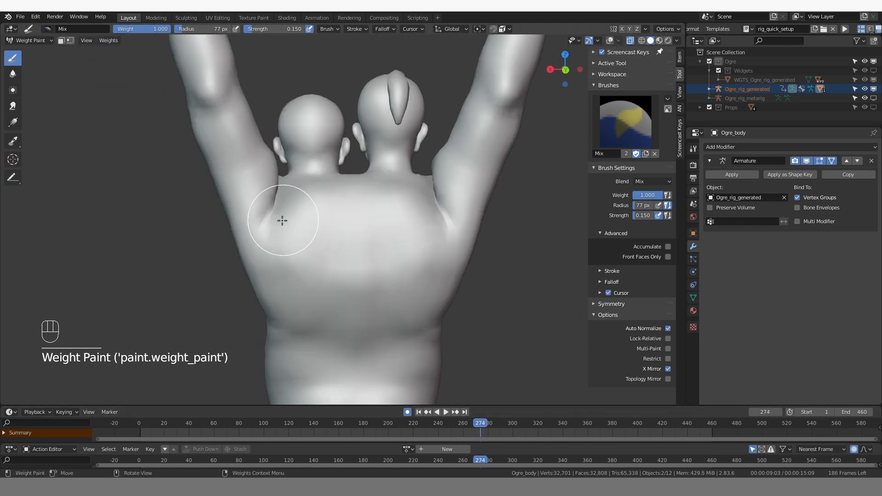
Try to smooth the weight behind the left shoulder at frame 274 with a 77 px Blur brush
key("b")
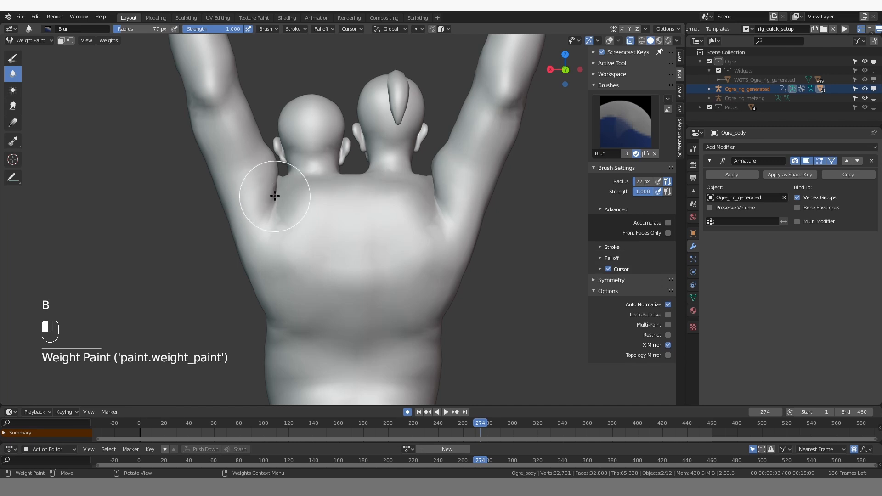
mouse_move(271, 198)
middle_mouse_down()
mouse_move(274, 318)
mouse_move(305, 285)
middle_mouse_up()
key("ctrl+z")
key("ctrl+z")
key("ctrl+z")
Show the overlays, select DEF-spine.003 and paint its weight across the upper back with a 77 px Mix brush
middle_click_drag(365, 321, 356, 276)
scroll(356, 256, "up", 3)
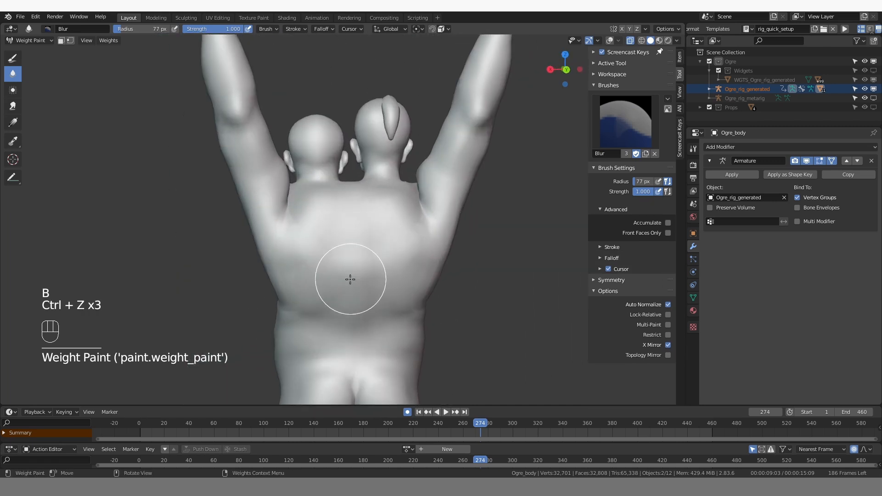
scroll(354, 286, "down", 2)
middle_click_drag(355, 278, 356, 287)
scroll(356, 286, "up", 2)
key("z")
left_click(340, 234, "ctrl")
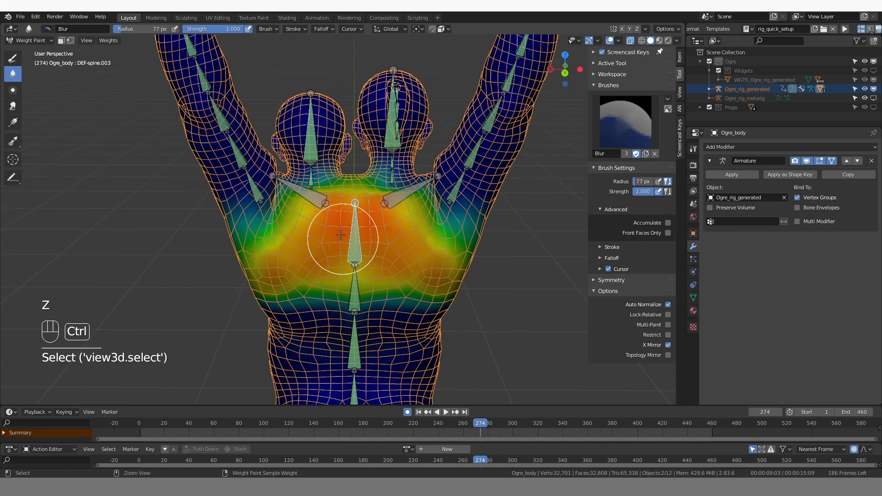
left_click(13, 59)
left_click(357, 192)
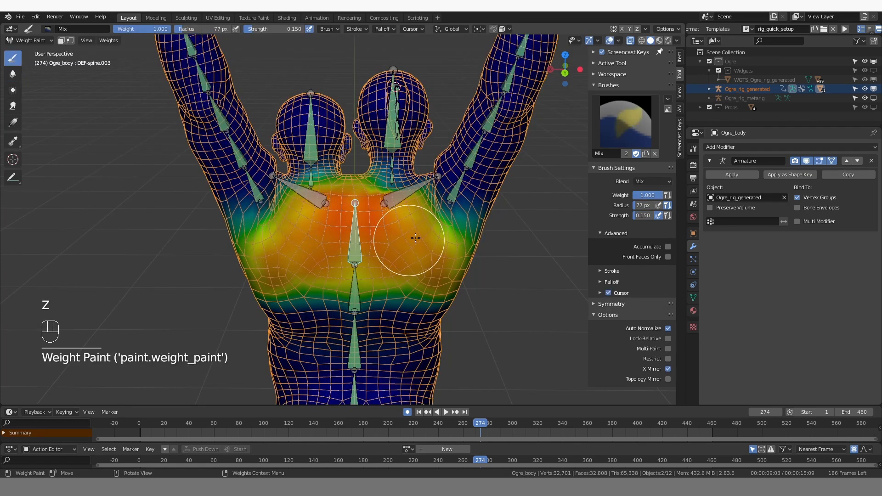
mouse_move(404, 236)
middle_mouse_down()
mouse_move(374, 233)
mouse_move(419, 265)
middle_mouse_up()
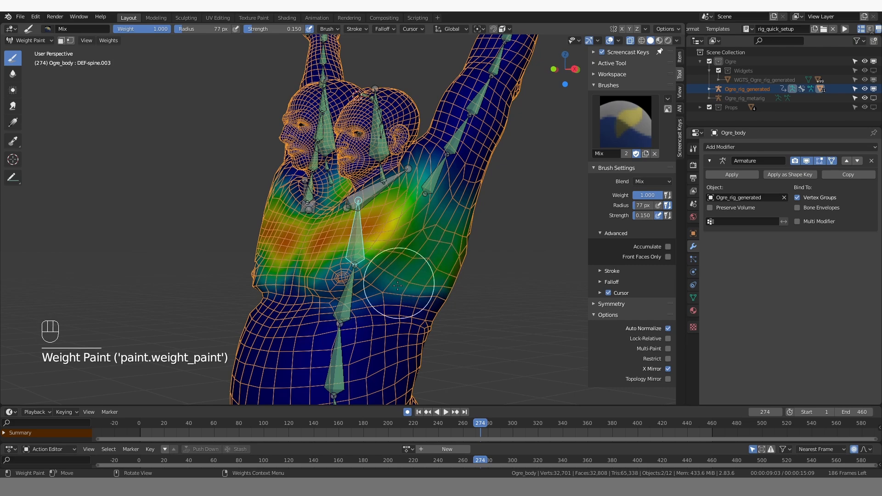
Select DEF-spine.001 and paint its weight around the belly and lower back, enlarging the Mix brush to 138 px
middle_click_drag(308, 336, 344, 333)
left_click(349, 294, "ctrl")
mouse_move(393, 292)
left_mouse_down()
mouse_move(332, 301)
mouse_move(317, 323)
left_mouse_up()
mouse_move(361, 356)
middle_mouse_down()
mouse_move(394, 369)
mouse_move(378, 263)
middle_mouse_up()
left_click_drag(294, 227, 333, 239)
key("f")
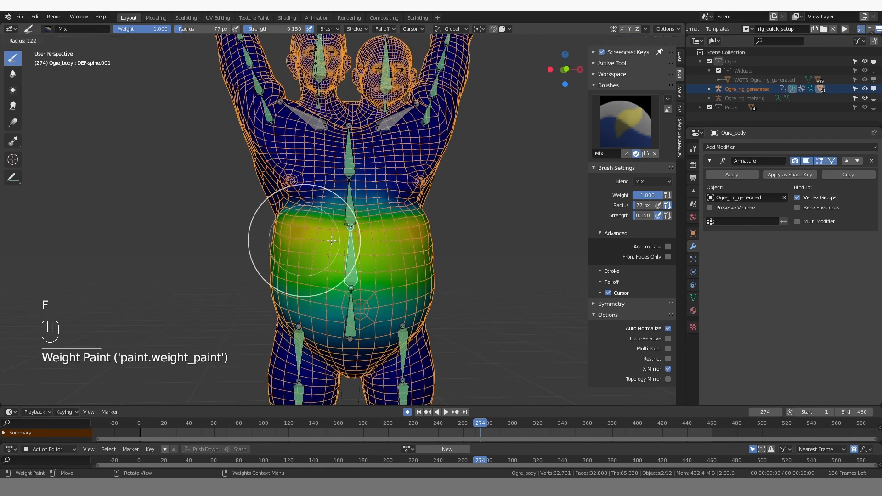
left_click(367, 240)
middle_click_drag(370, 262, 344, 237)
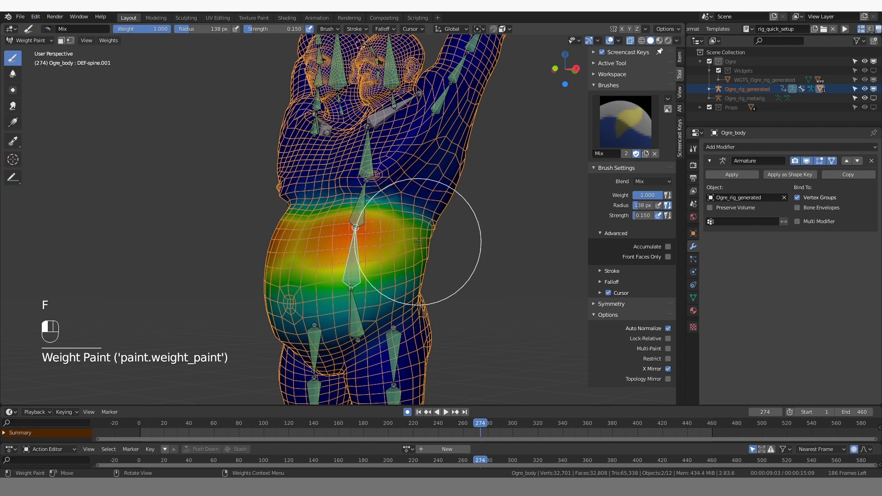
middle_click_drag(419, 242, 350, 247)
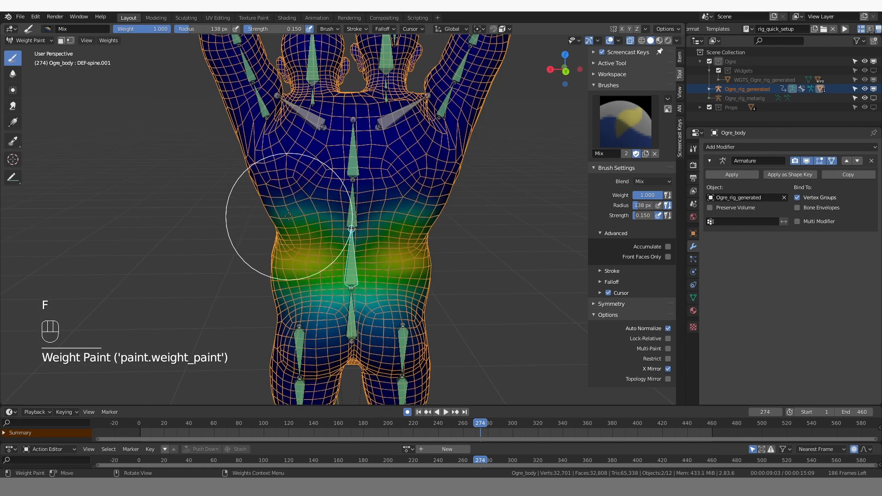
middle_click_drag(292, 266, 369, 250)
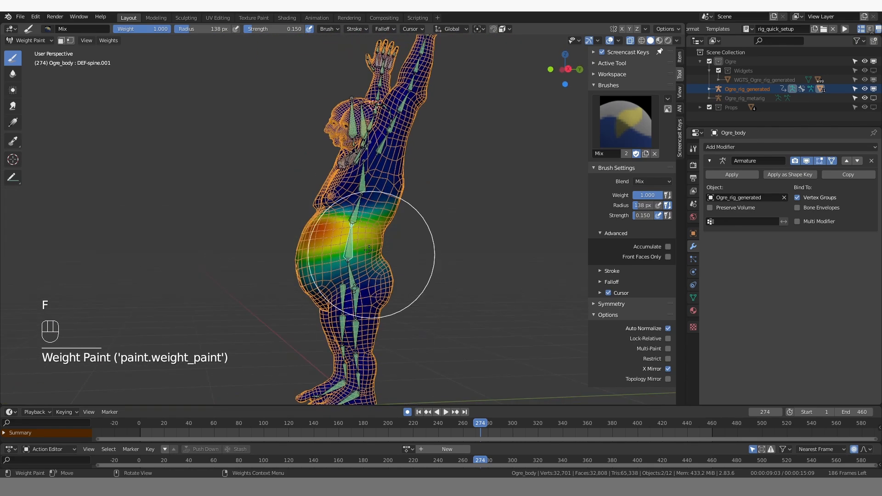
Paint the DEF-spine.001 weight along the side of the waist with a 106 px Mix brush
middle_click_drag(348, 332, 424, 308)
scroll(372, 297, "up", 4)
middle_click_drag(322, 282, 391, 276)
key("f")
left_click(366, 253)
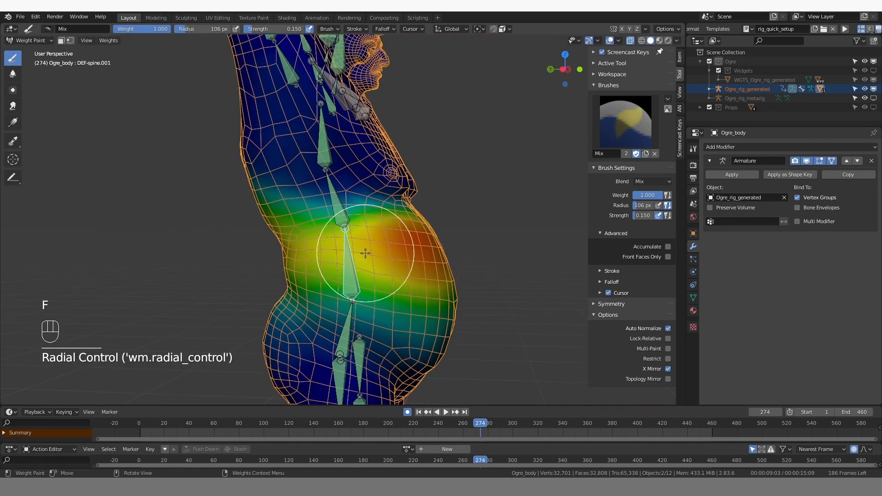
left_click_drag(347, 252, 317, 250)
Select the spine bone directly above DEF-spine.001 and paint its weight around the side of the torso
middle_click_drag(304, 248, 337, 244)
left_click(339, 203, "ctrl")
left_click_drag(368, 189, 376, 184)
middle_click_drag(374, 184, 343, 177)
left_click_drag(345, 174, 357, 167)
middle_click_drag(357, 166, 322, 181)
mouse_move(363, 188)
left_mouse_down()
mouse_move(371, 192)
mouse_move(363, 184)
left_mouse_up()
Select DEF-spine.003 and paint its weight around the side of the chest with a 95 px Mix brush
left_click(346, 144, "ctrl")
left_click_drag(347, 149, 368, 171)
middle_click_drag(375, 173, 338, 174)
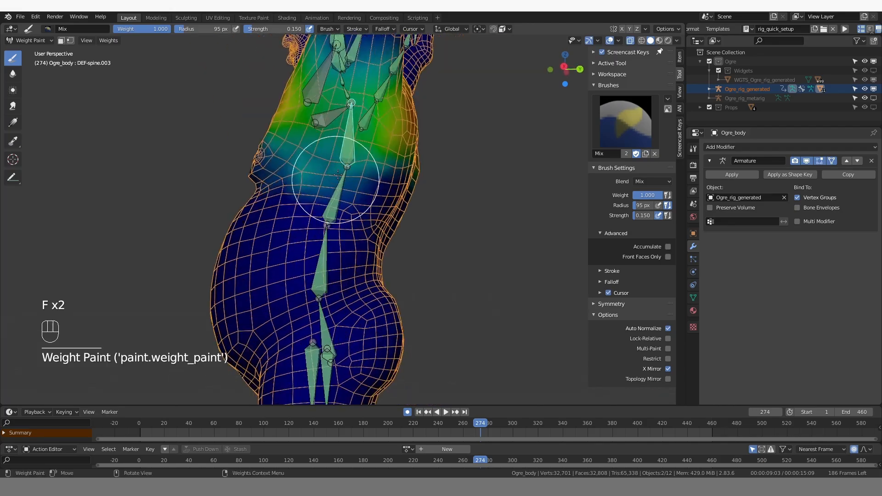
middle_click_drag(334, 119, 372, 131)
left_click_drag(372, 131, 385, 136)
Select DEF-shoulder.L and inspect its weight around the collarbone at frame 223
left_click(400, 103)
middle_click_drag(400, 103, 432, 343)
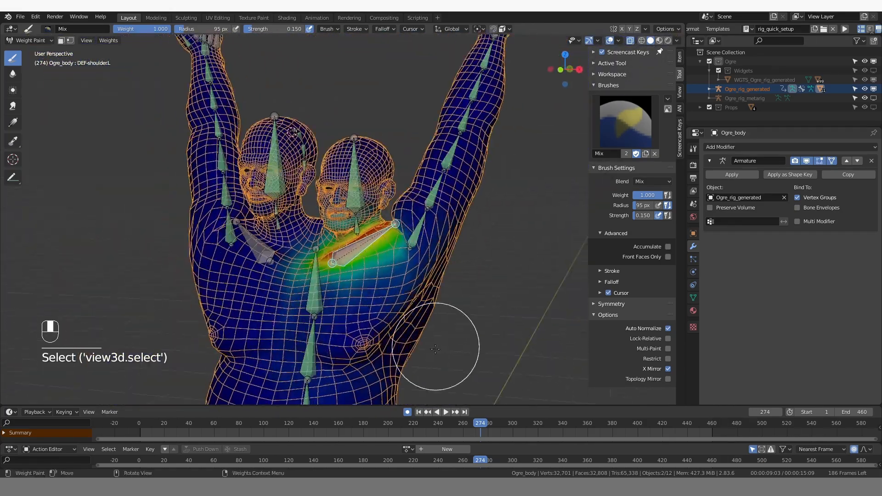
left_click_drag(442, 424, 417, 423)
middle_click_drag(372, 283, 419, 314, "shift")
scroll(419, 314, "up", 4)
middle_click_drag(420, 314, 399, 317)
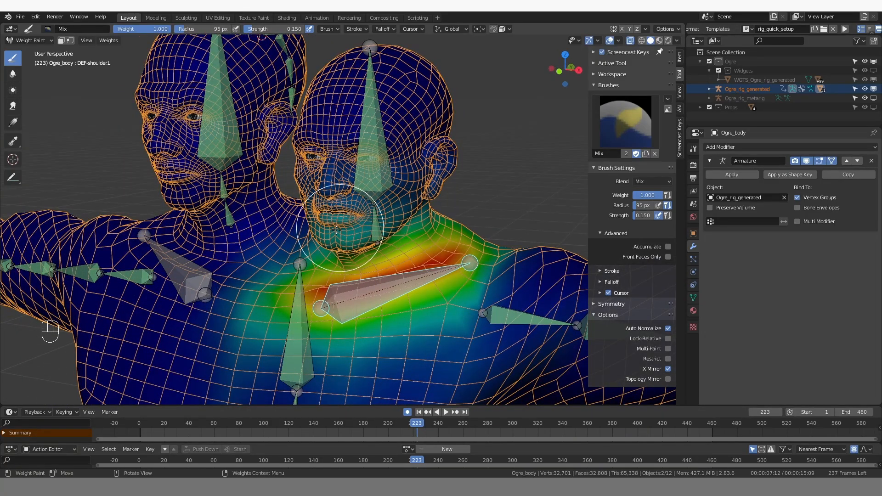
key("space")
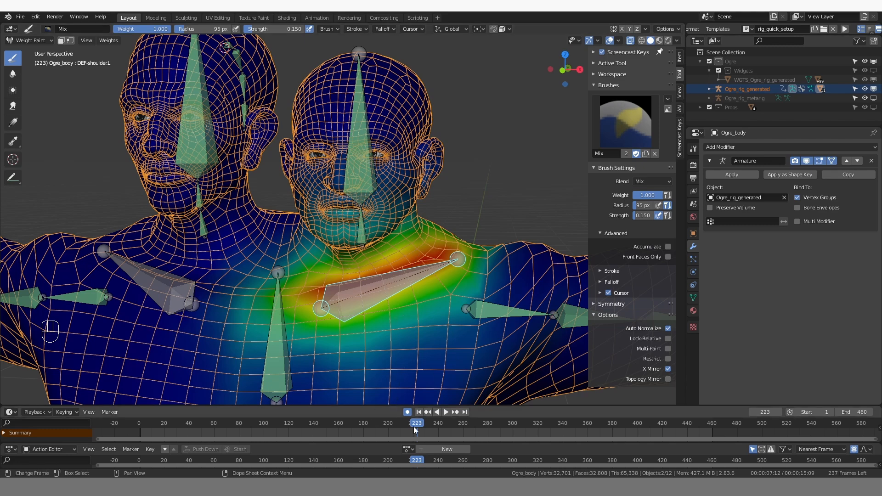
Check the shoulder deformation at frame 304 without overlays, and bring the weight display back
left_click_drag(431, 426, 518, 423)
key("z")
scroll(453, 303, "down", 3)
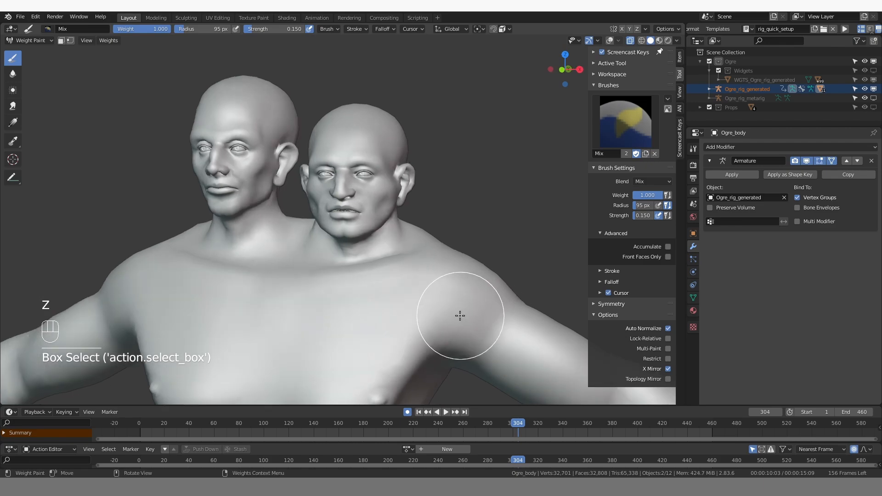
key("z")
middle_click_drag(462, 295, 429, 220, "shift")
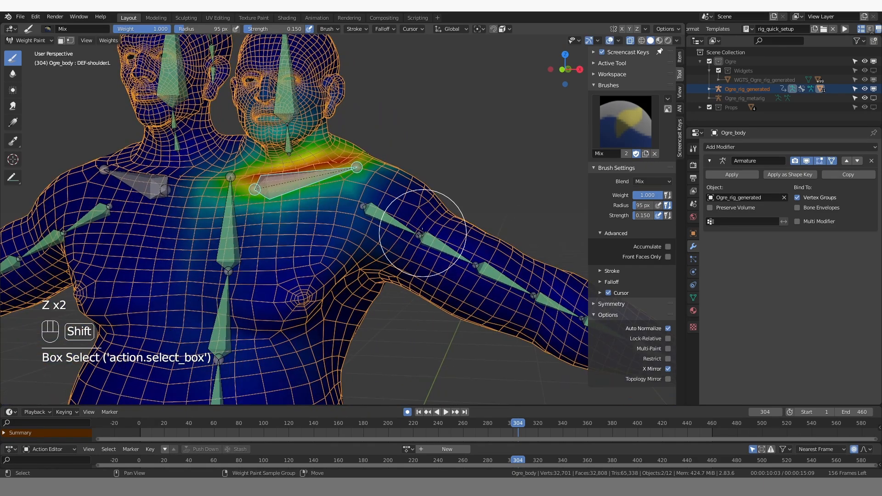
Go to frame 315, hide the overlays and examine the chest and shoulders with the arms lowered
left_click_drag(518, 420, 531, 415)
scroll(409, 317, "down", 2)
left_click(616, 40)
left_click(612, 40)
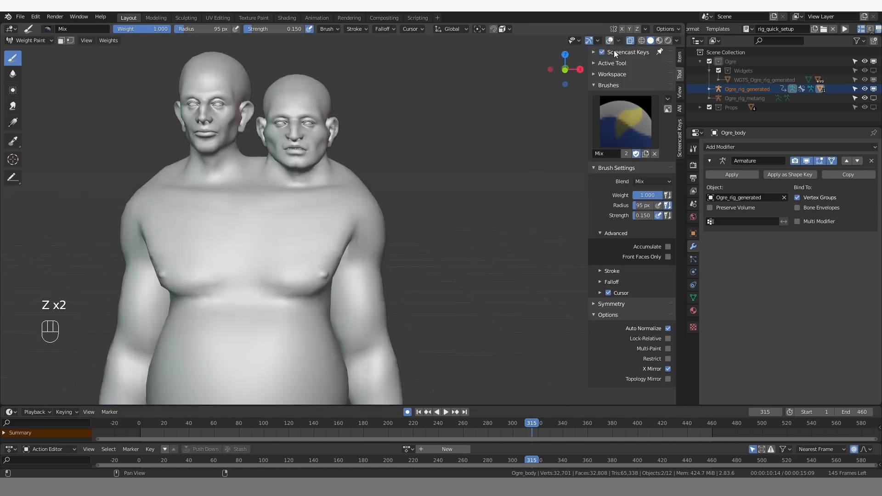
mouse_move(478, 324)
middle_mouse_down()
mouse_move(465, 301)
mouse_move(485, 322)
middle_mouse_up()
scroll(432, 297, "down", 4)
middle_click_drag(431, 297, 435, 277, "shift")
scroll(388, 232, "up", 4)
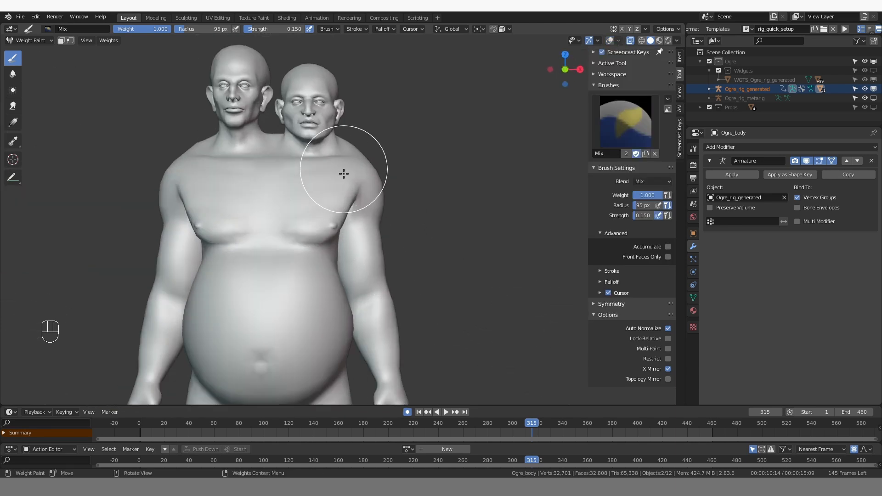
middle_click_drag(398, 242, 408, 244)
middle_click_drag(375, 296, 396, 299)
scroll(398, 299, "down", 2)
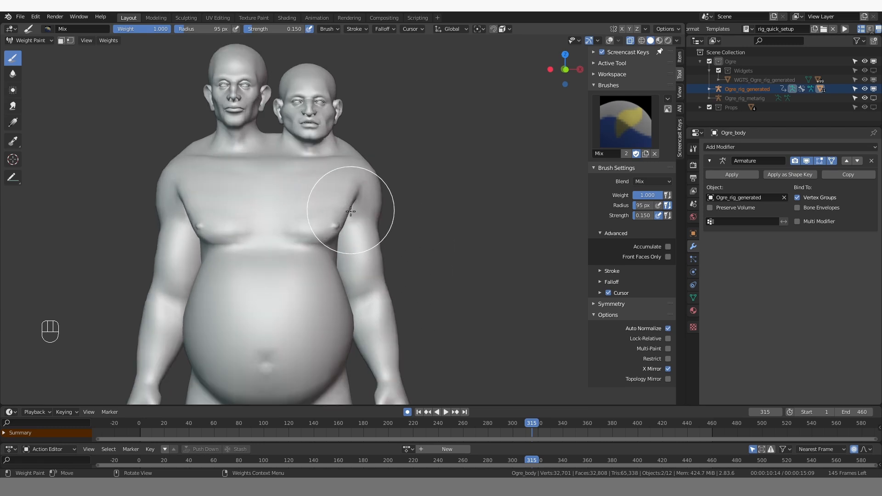
mouse_move(349, 209)
middle_mouse_down()
mouse_move(183, 222)
mouse_move(347, 222)
middle_mouse_up()
scroll(349, 221, "up", 1)
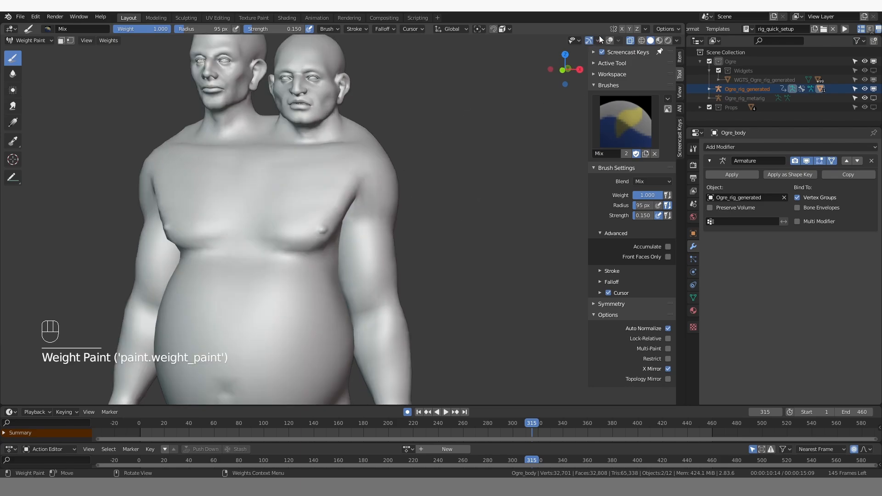
Show the overlays, select DEF-upper_arm.L and paint its weight over the left shoulder with a 95 px Mix brush
left_click(610, 40)
left_click(365, 195, "ctrl")
mouse_move(367, 193)
middle_mouse_down()
mouse_move(379, 177)
mouse_move(388, 178)
mouse_move(365, 187)
mouse_move(423, 195)
mouse_move(313, 173)
mouse_move(395, 180)
middle_mouse_up()
left_click(380, 172)
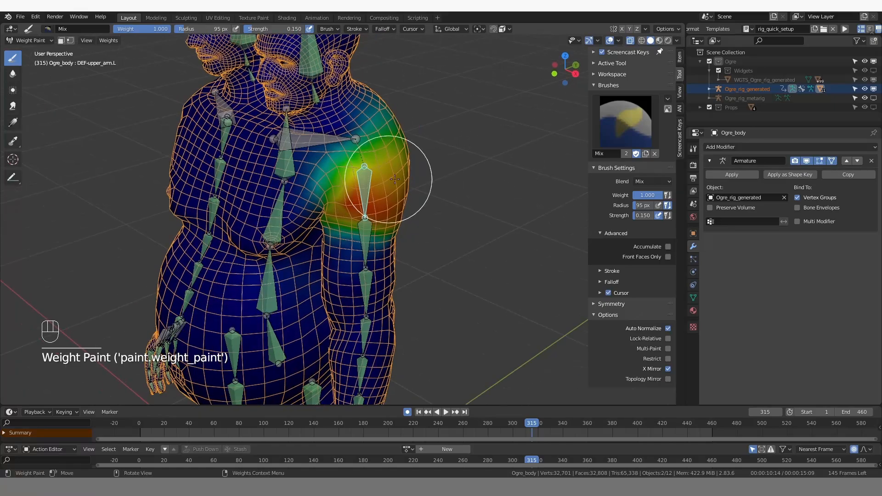
middle_click_drag(399, 131, 448, 138)
Select DEF-spine.003 and paint its weight across the left side of the chest toward the armpit
left_click(256, 182, "ctrl")
middle_click_drag(321, 212, 354, 220)
left_click_drag(340, 225, 318, 257)
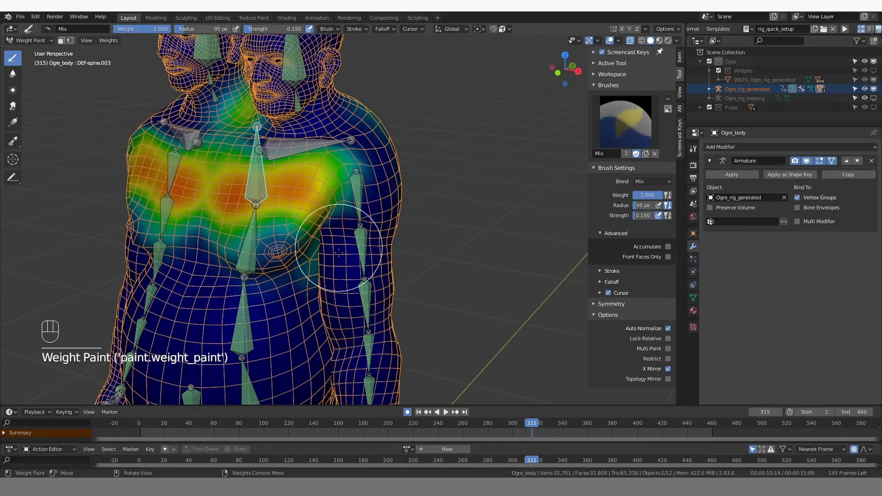
mouse_move(317, 257)
middle_mouse_down()
mouse_move(334, 260)
mouse_move(337, 246)
middle_mouse_up()
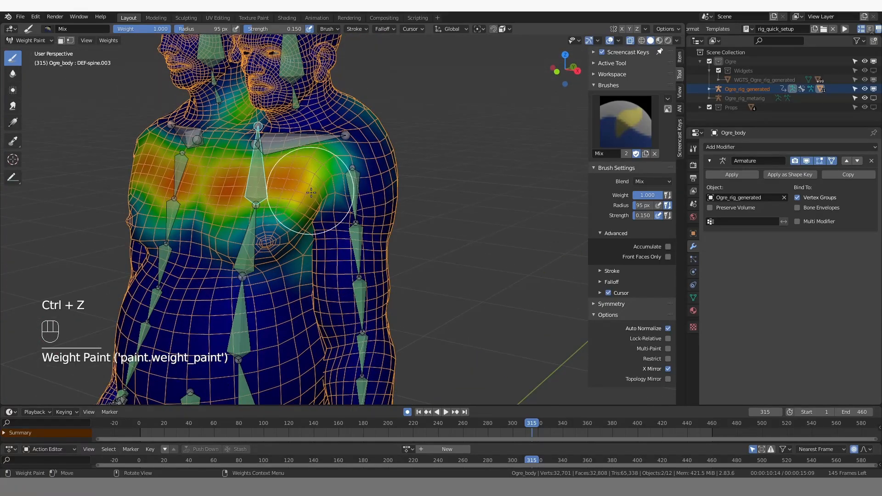
middle_click_drag(311, 193, 346, 179)
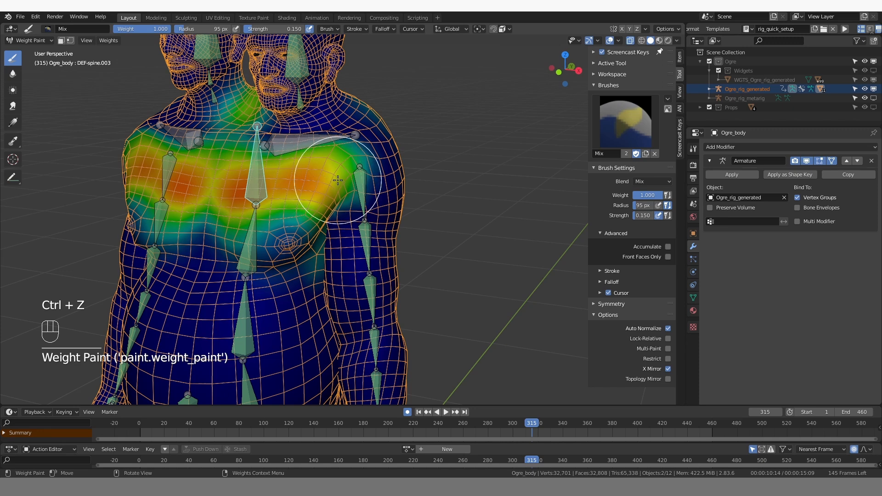
Blur the DEF-spine.003 weight around the left armpit with a 95 px brush and check the torso without overlays
left_click(16, 72)
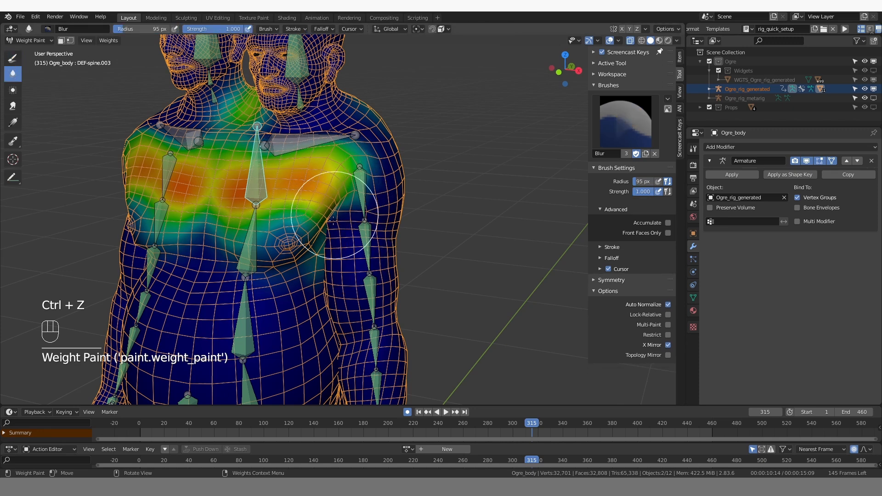
left_click(610, 41)
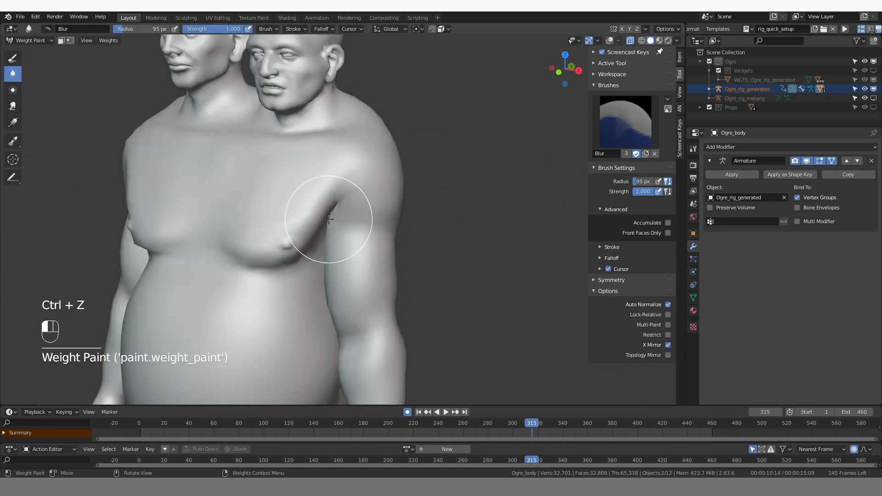
middle_click_drag(349, 186, 325, 178)
scroll(361, 225, "down", 3)
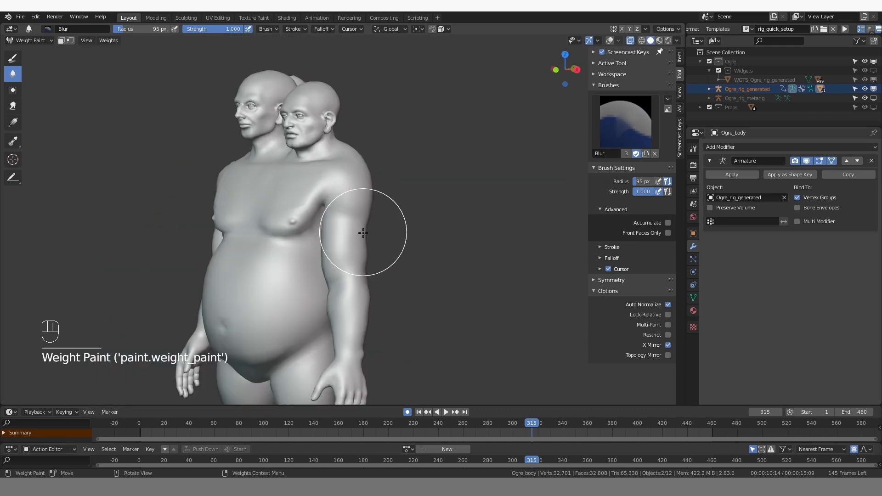
middle_click_drag(365, 232, 427, 258)
middle_click_drag(425, 318, 399, 328)
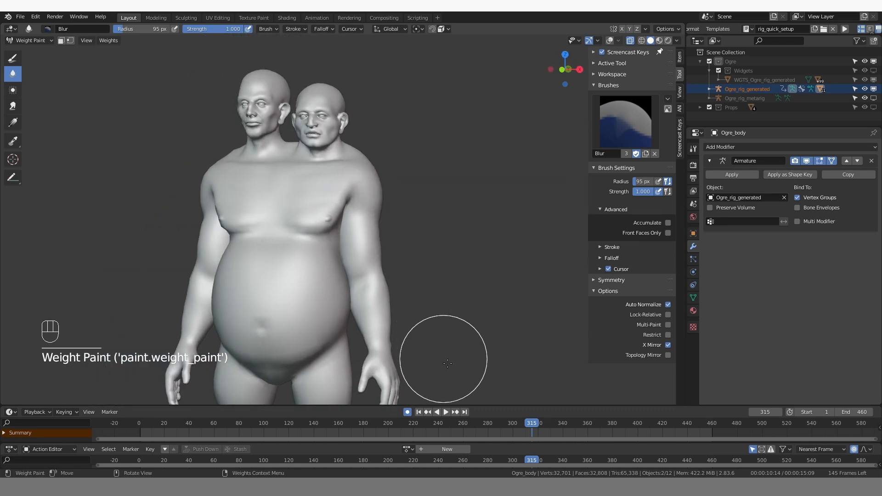
Go to frame 342 and examine the back and shoulders with the arms stretched behind the body
left_click_drag(533, 421, 565, 417)
mouse_move(552, 303)
middle_mouse_down()
mouse_move(443, 286)
mouse_move(365, 316)
mouse_move(364, 329)
middle_mouse_up()
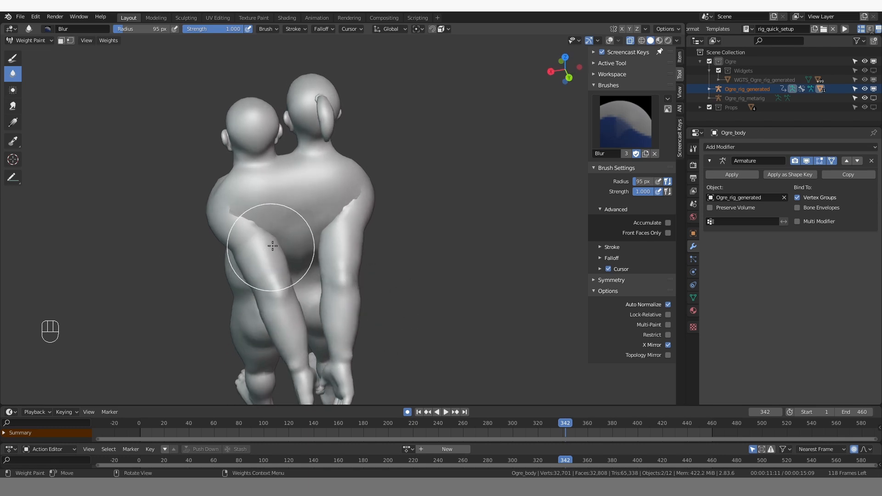
middle_click_drag(273, 247, 419, 262)
middle_click_drag(570, 384, 672, 51)
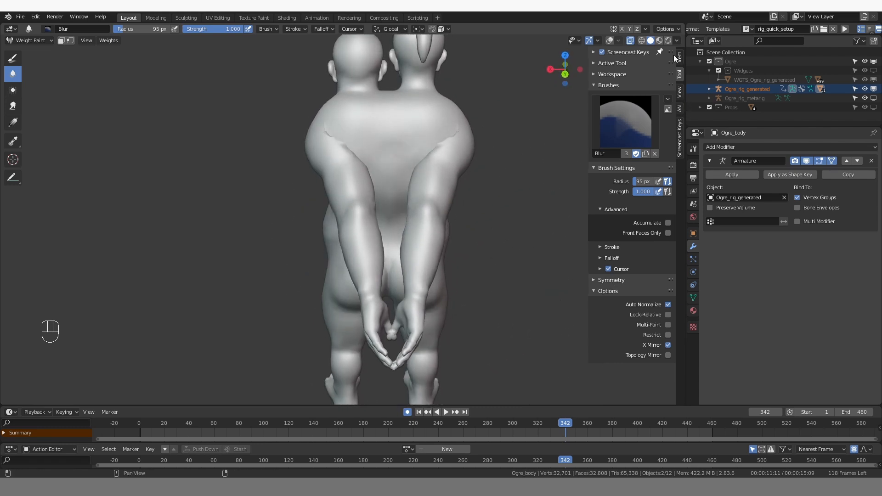
Leave weight painting, select Ogre_rig_generated and switch it to Pose Mode
left_click(676, 56)
key("Tab")
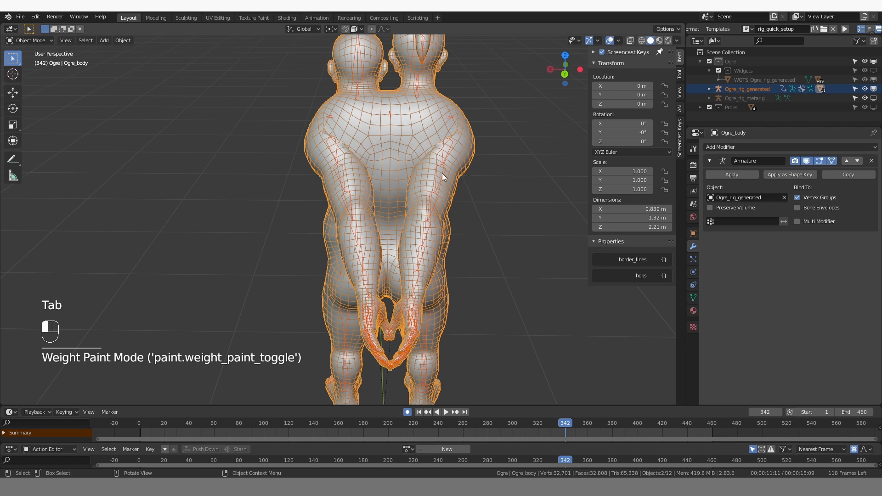
left_click(443, 182)
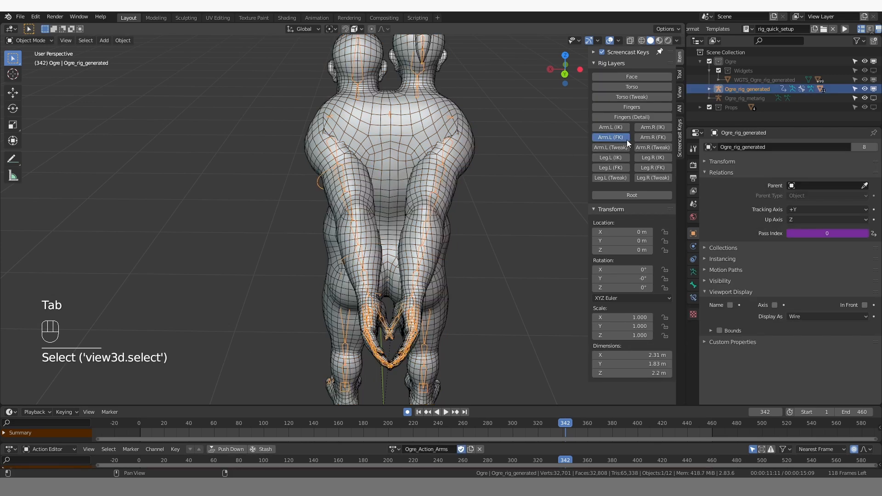
left_click(677, 77)
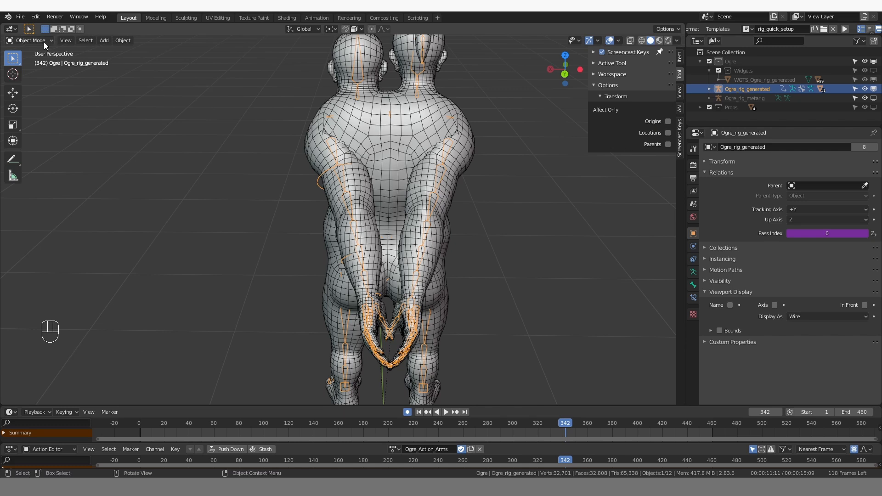
left_click(46, 71)
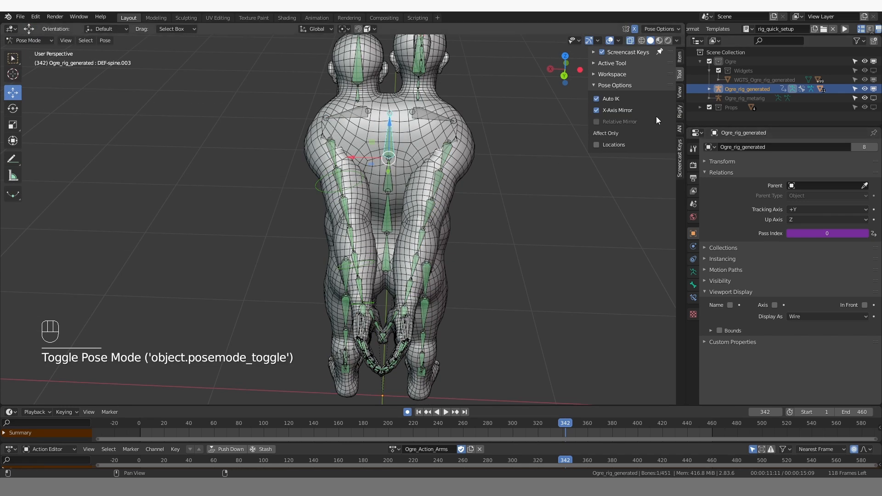
Try rotating the left upper arm FK control about 14.6° at frame 342 to move the arm away from the back
scroll(240, 219, "up", 1)
middle_click_drag(239, 219, 315, 161)
left_click(350, 213)
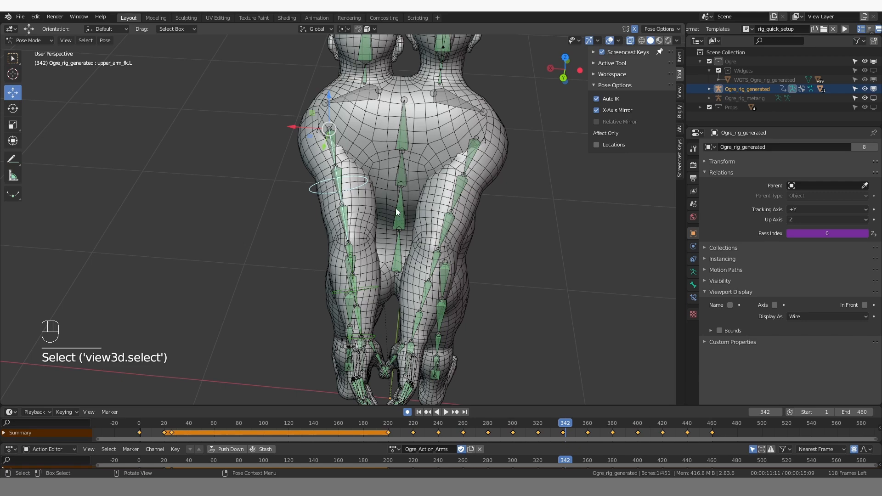
middle_click_drag(396, 210, 395, 230)
key("r")
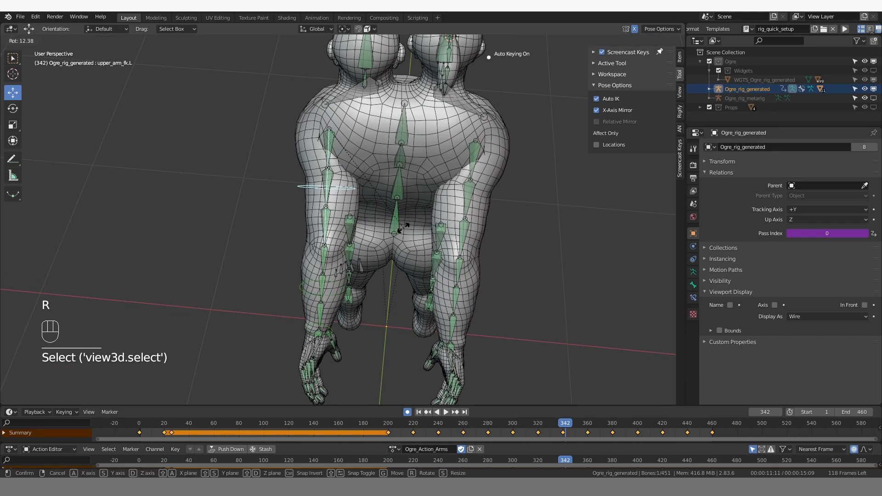
left_click(399, 229)
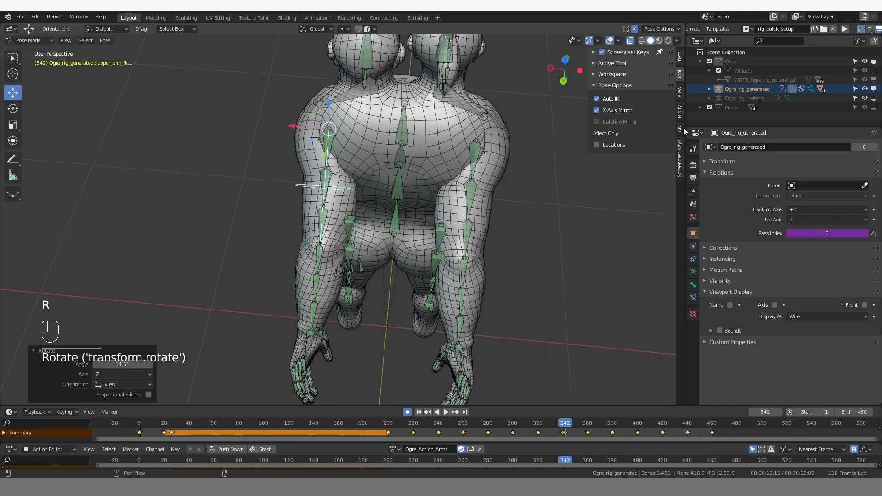
Show the Torso control layer and rotate the left shoulder control about 6°
left_click(679, 57)
middle_click_drag(441, 147, 347, 140)
left_click(299, 112)
left_click(288, 104)
scroll(315, 95, "up", 2)
middle_click_drag(315, 94, 287, 173)
key("r")
left_click(393, 204)
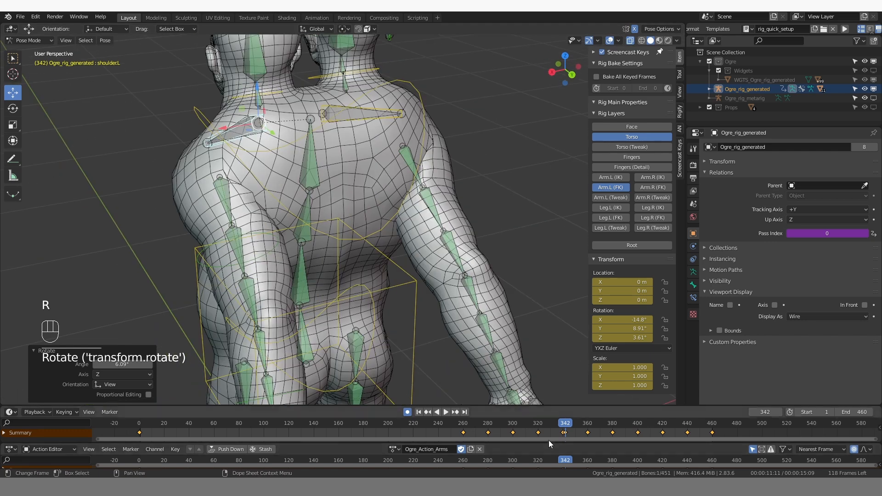
Delete the frame 342 keyframes of the left shoulder and upper arm FK controls and go to frame 340
middle_click_drag(264, 244, 257, 233, "shift")
left_click(274, 231, "shift")
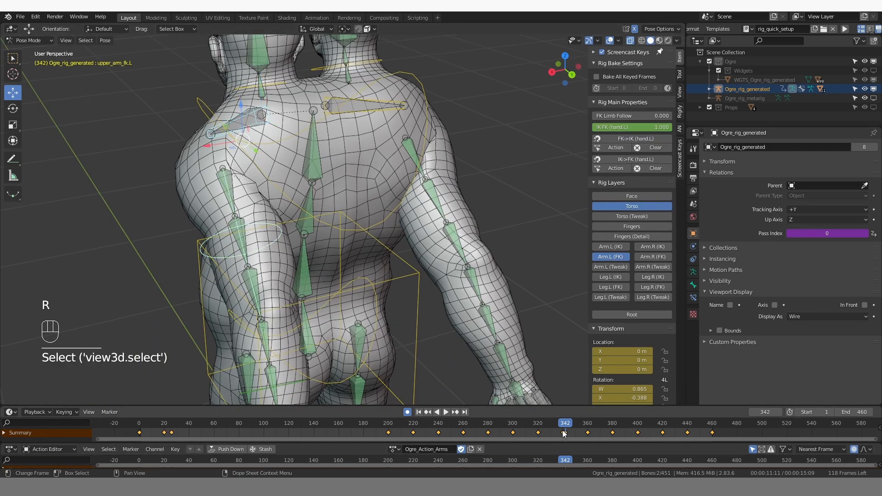
left_click(567, 435)
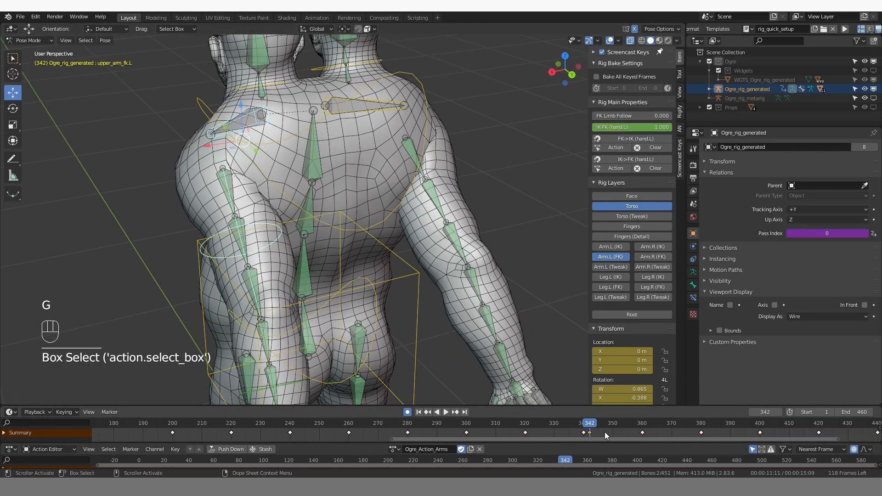
key("x")
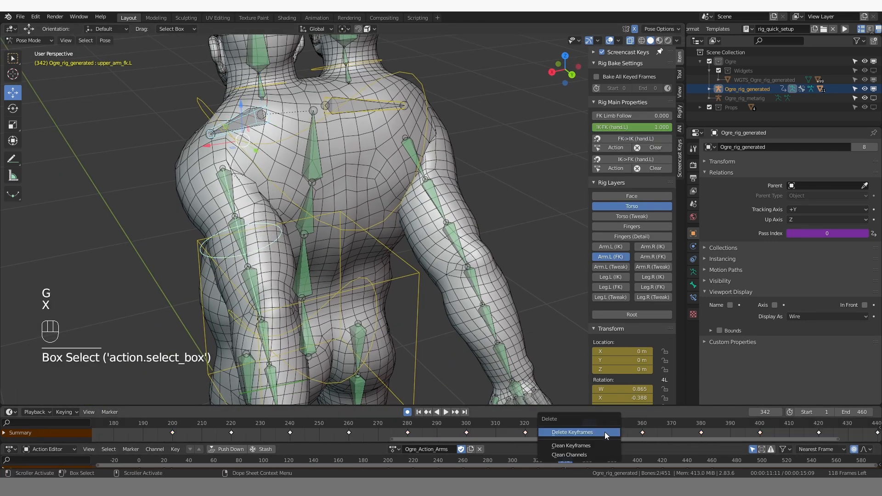
left_click(605, 432)
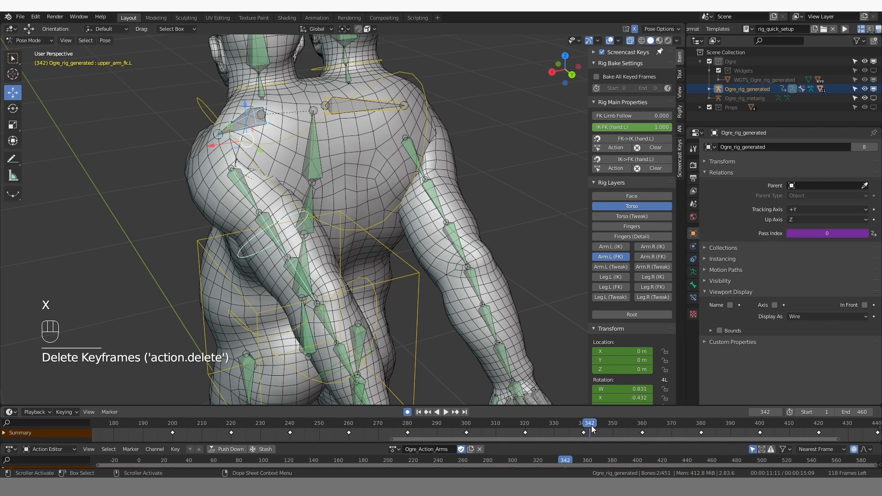
left_click_drag(591, 430, 584, 427)
Rotate the left upper arm FK control about 19° outward at frame 340
scroll(339, 276, "down", 2)
middle_click_drag(372, 269, 348, 299)
left_click(292, 232)
key("r")
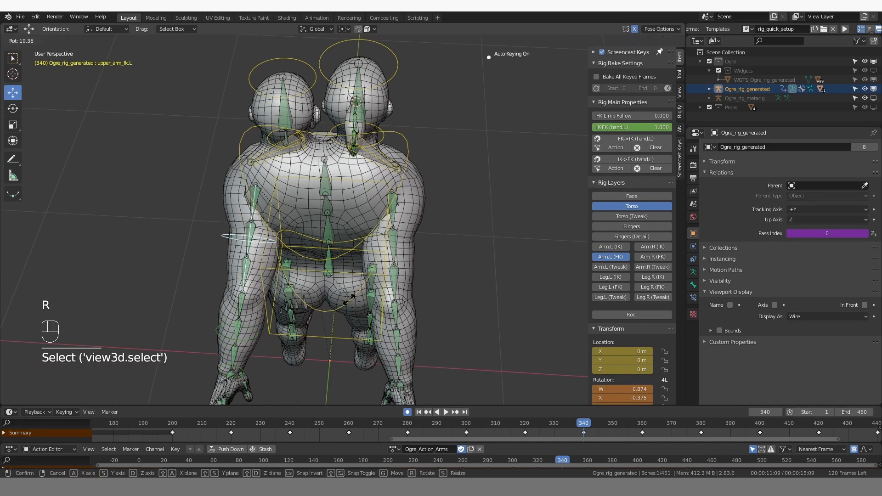
left_click(348, 303)
Select the left shoulder control and rotate it to suit the backward arm pose at frame 340
middle_click_drag(230, 142, 340, 179)
scroll(255, 163, "up", 2)
left_click(228, 138)
key("r")
right_click(349, 184)
middle_click_drag(350, 184, 420, 203)
key("r")
left_click(399, 255)
Refine the left shoulder control's rotation by about -3.3° from a front view
middle_click_drag(399, 256, 355, 180)
scroll(462, 360, "down", 4)
middle_click_drag(463, 359, 547, 368)
key("r")
left_click(484, 263)
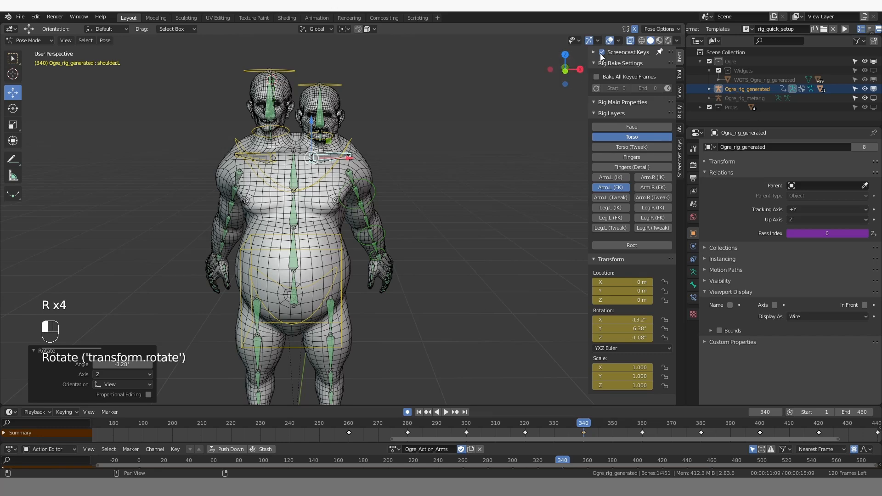
Examine the back and arms without overlays around frames 340 and 338
left_click(522, 140)
middle_click_drag(521, 140, 458, 325)
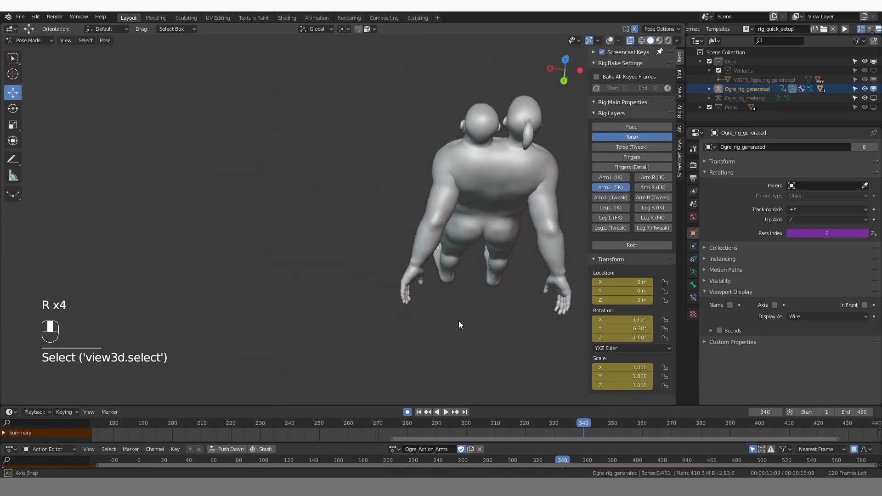
mouse_move(488, 291)
middle_mouse_down()
mouse_move(489, 303)
mouse_move(500, 284)
middle_mouse_up()
left_click_drag(581, 422, 578, 421)
key("z")
middle_click_drag(554, 270, 513, 254, "shift")
Show the Arm.R (FK) layer and delete the frame 342 keyframes of the right shoulder and upper arm controls
left_click(653, 187)
middle_click_drag(478, 203, 504, 190)
scroll(504, 190, "up", 3)
left_click(503, 190)
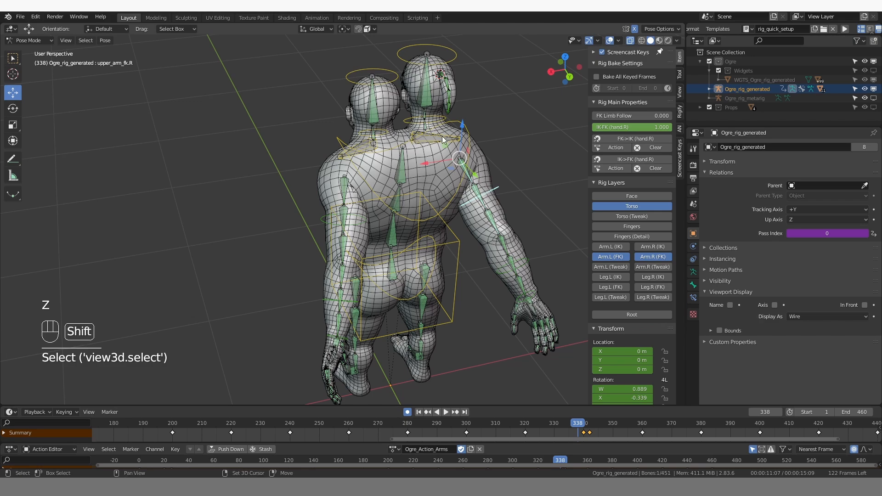
left_click(589, 432)
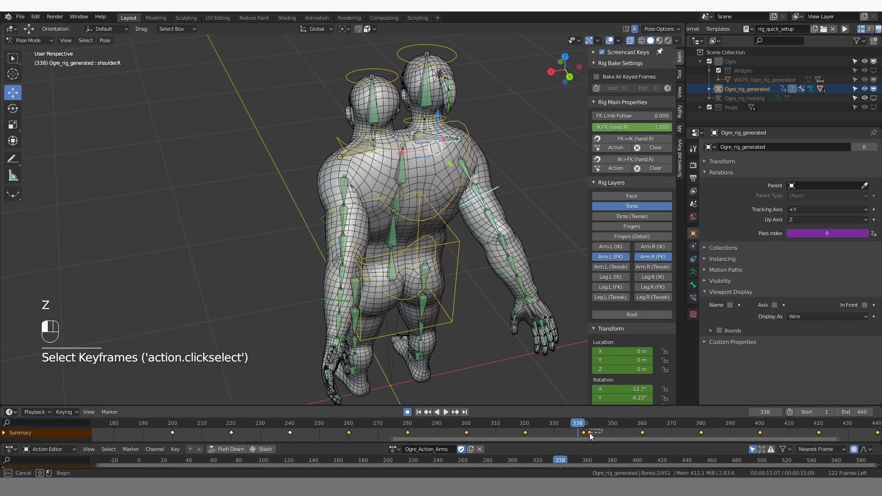
key("Delete")
At frame 378, hide the torso and arm control layers and turn off the wireframe overlay
left_click_drag(589, 423, 695, 421)
middle_click_drag(498, 337, 567, 117)
left_click(632, 206)
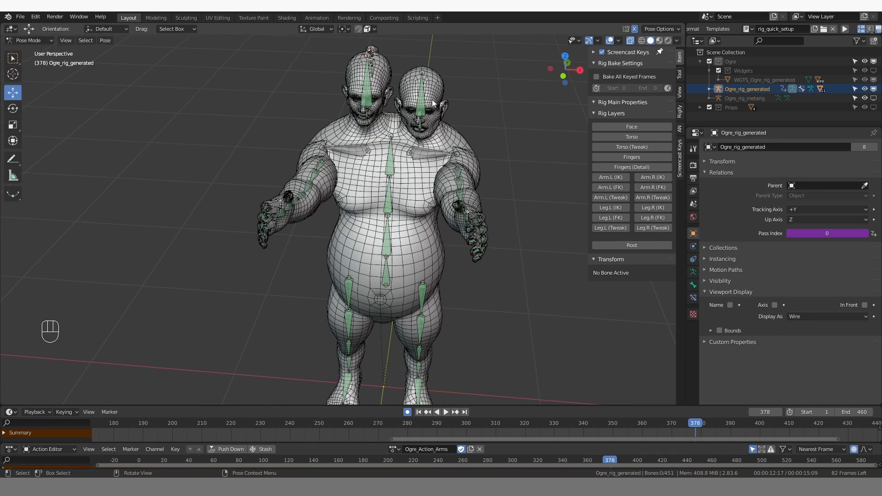
left_click(619, 40)
left_click(564, 205)
left_click(564, 206)
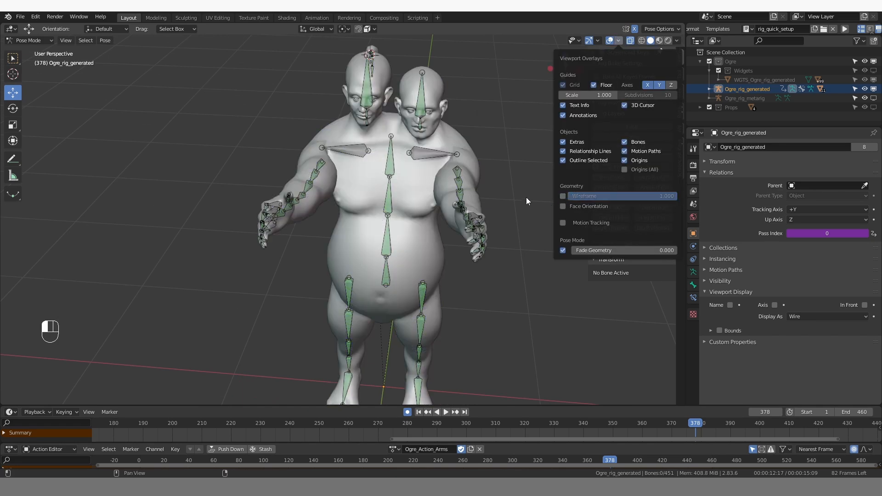
middle_click_drag(528, 196, 306, 179)
Leave Pose Mode, add Ogre_body to the rig selection and switch the body to Weight Paint mode
key("Tab")
left_click(333, 178, "shift")
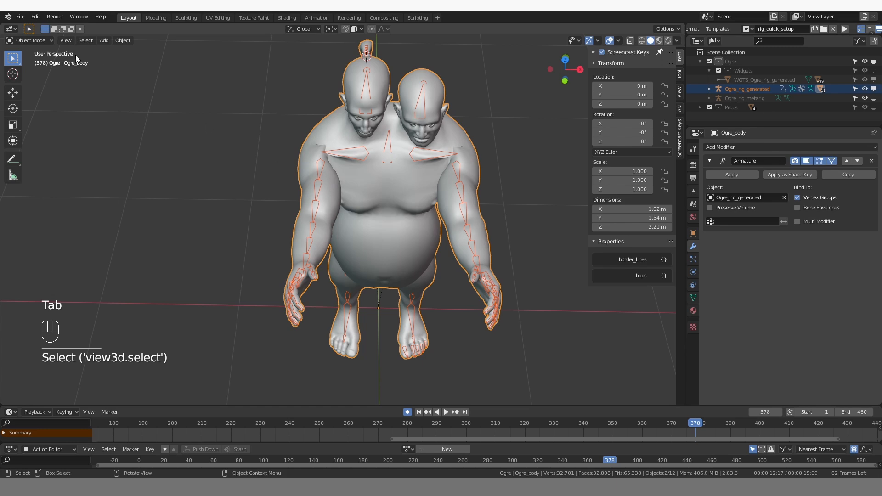
left_click(30, 40)
left_click(45, 91)
Hide the overlays and blur the weight over the spike on the left shoulder with a 95 px brush
scroll(378, 159, "up", 3)
mouse_move(449, 175)
middle_mouse_down()
mouse_move(313, 152)
mouse_move(294, 138)
middle_mouse_up()
left_click(378, 159, "ctrl")
scroll(294, 138, "up", 3)
left_click(608, 40)
middle_click_drag(427, 193, 391, 204)
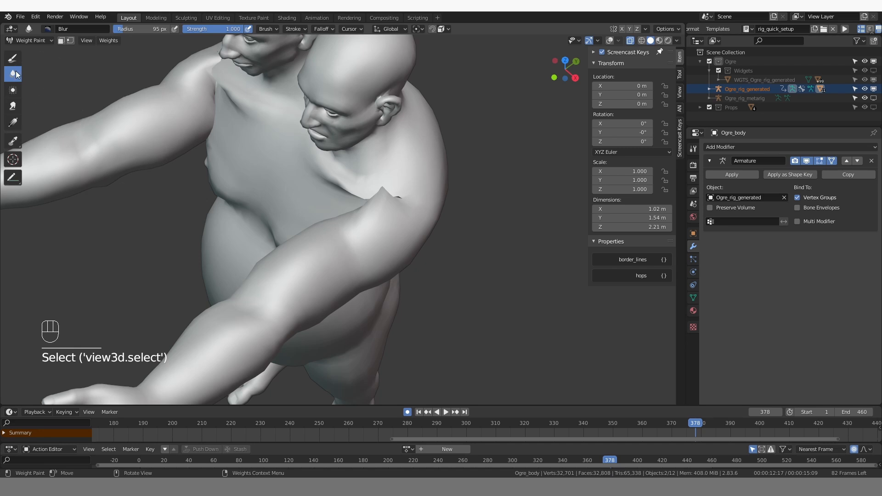
left_click_drag(385, 194, 385, 198)
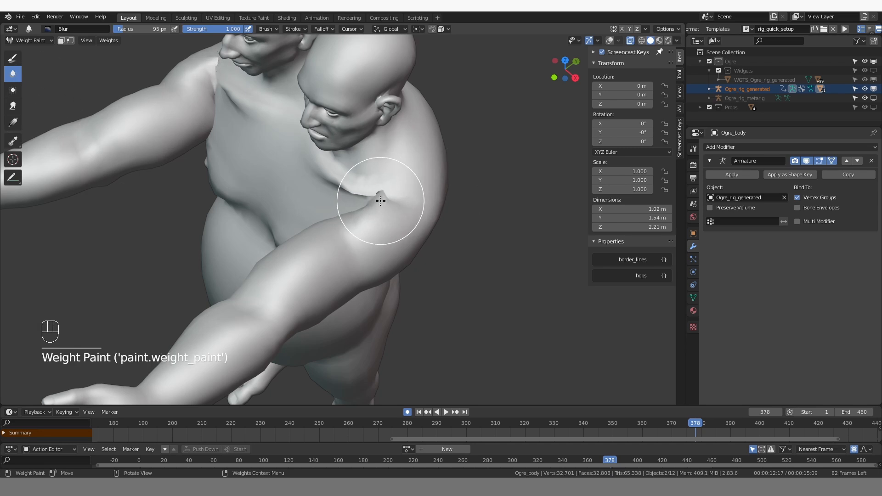
middle_click_drag(381, 200, 404, 223)
Show the overlays, select DEF-shoulder.L and blur its weight along the left collarbone and shoulder joint
key("shift+alt+z")
left_click(339, 201, "ctrl")
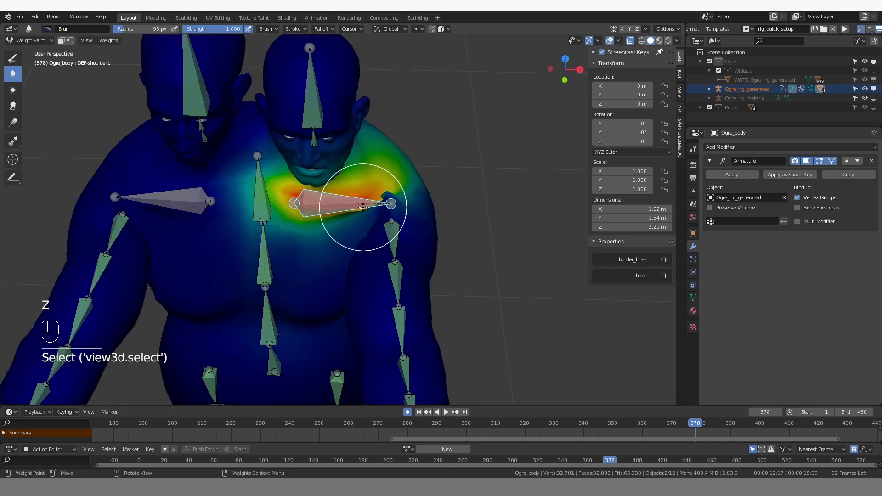
left_click_drag(363, 208, 325, 223)
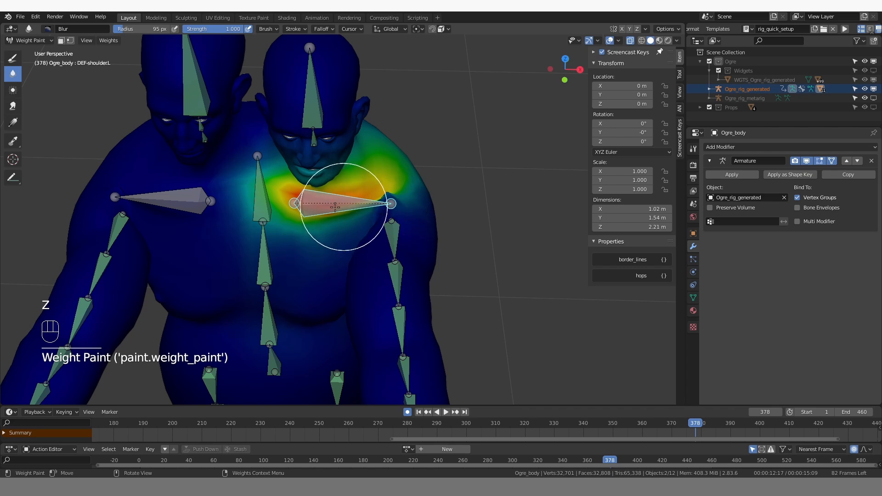
mouse_move(398, 233)
left_mouse_down()
mouse_move(383, 202)
mouse_move(393, 206)
mouse_move(301, 199)
mouse_move(307, 210)
left_mouse_up()
Check the chest and shoulders in material colors without overlays, and select DEF-spine.003 to view its weight
mouse_move(319, 237)
middle_mouse_down()
mouse_move(385, 203)
mouse_move(369, 218)
mouse_move(382, 223)
mouse_move(335, 246)
middle_mouse_up()
key("z")
key("z")
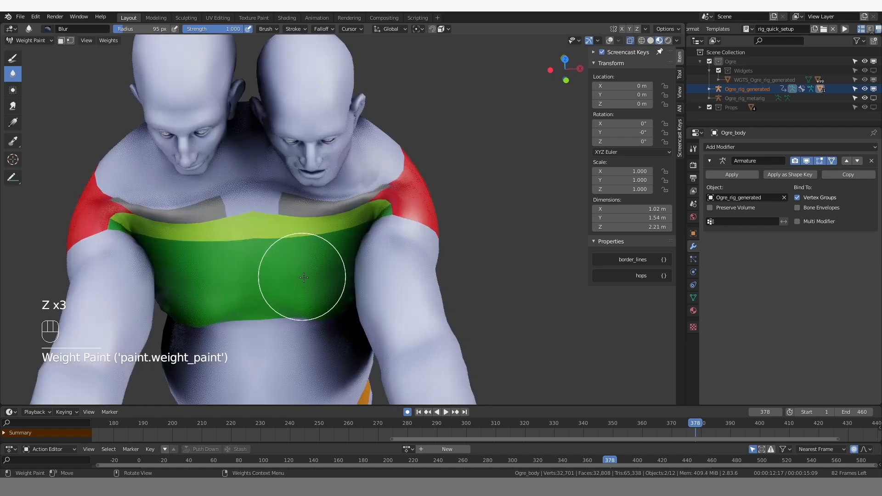
key("z")
key("z")
left_click(255, 225)
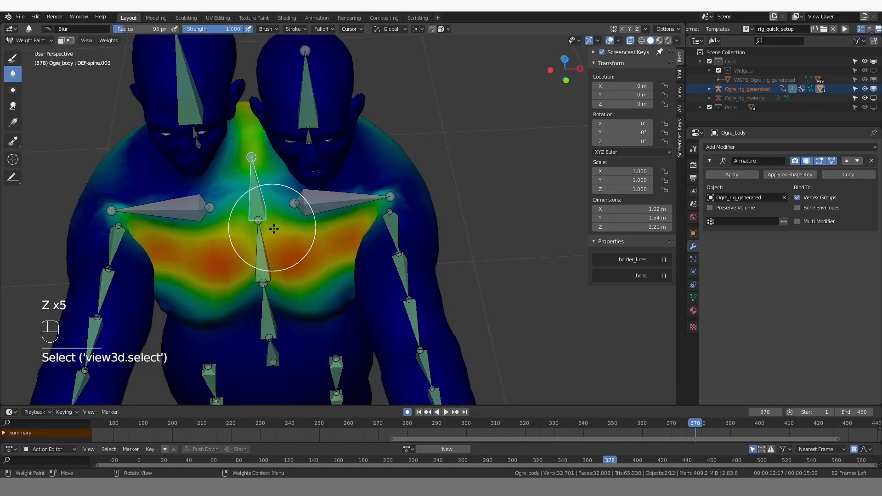
Select DEF-upper_arm.L and paint its weight at the front of the left shoulder with a 95 px Mix brush at strength 0.150
left_click(14, 60)
middle_click_drag(415, 222, 413, 230)
scroll(414, 230, "up", 1)
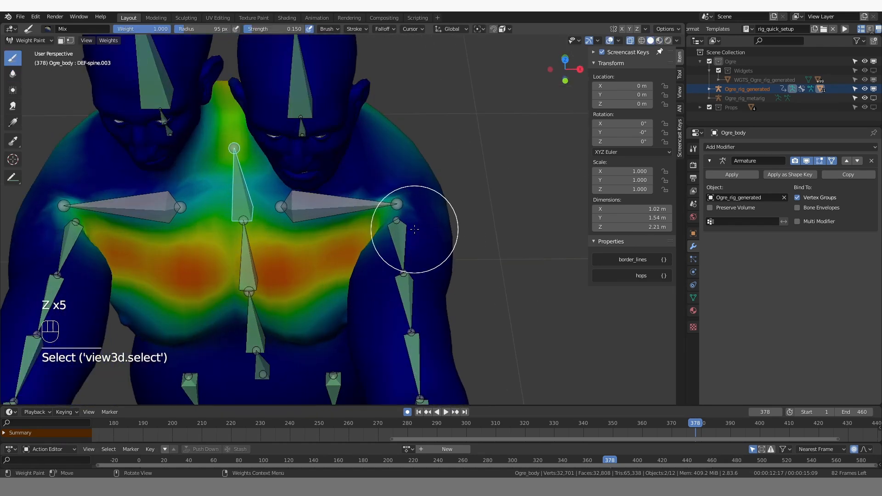
left_click(398, 225, "ctrl")
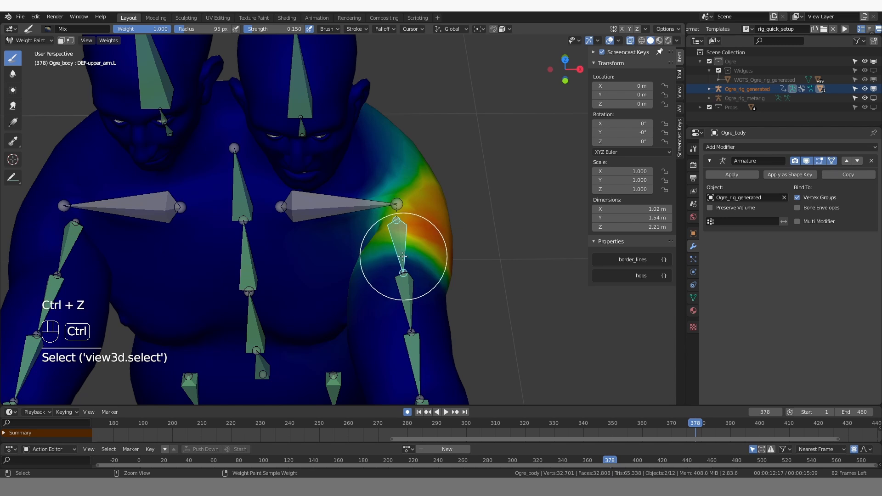
left_click_drag(401, 212, 406, 201)
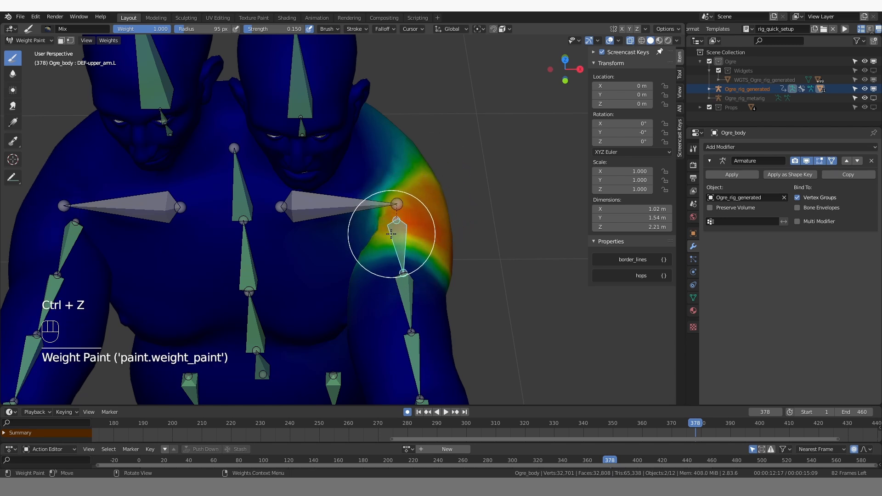
Blur the DEF-upper_arm.L weight around the left armpit and check the deformation
key("b")
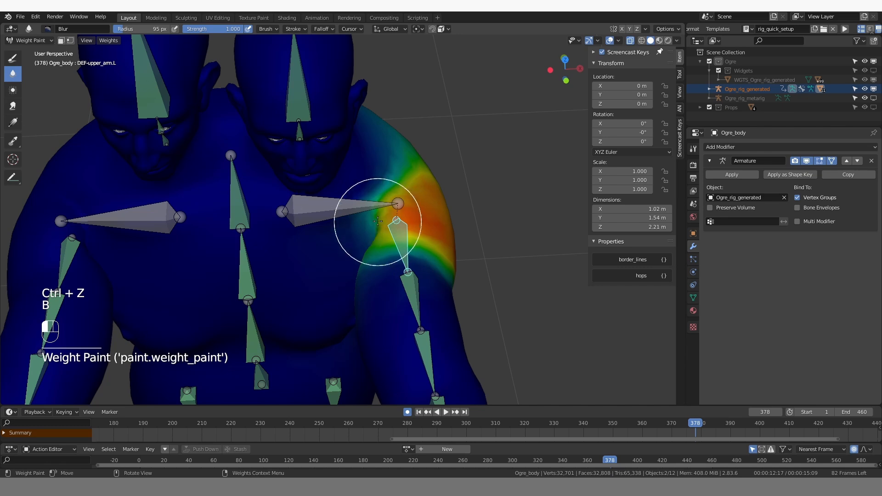
key("ctrl+z")
key("ctrl+z")
key("ctrl+z")
key("ctrl+z")
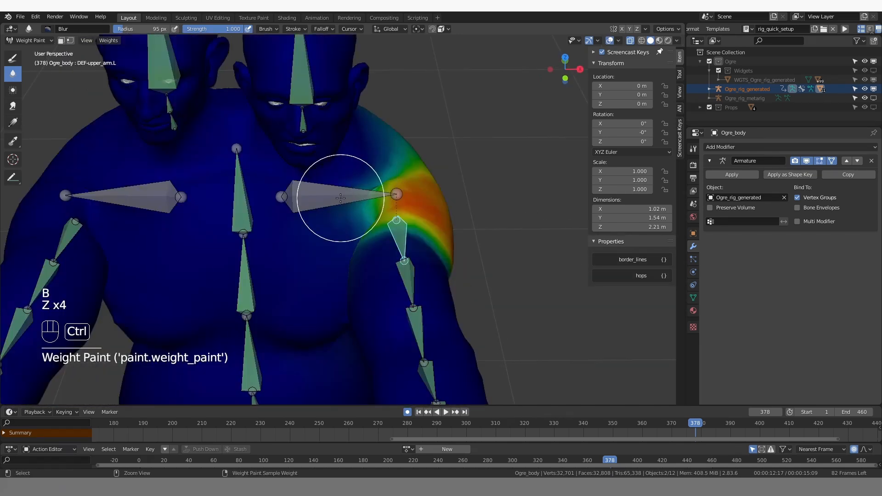
Select DEF-shoulder.L, blur its weight near the shoulder joint and paint there with a 51 px Mix brush
left_click(368, 192, "ctrl")
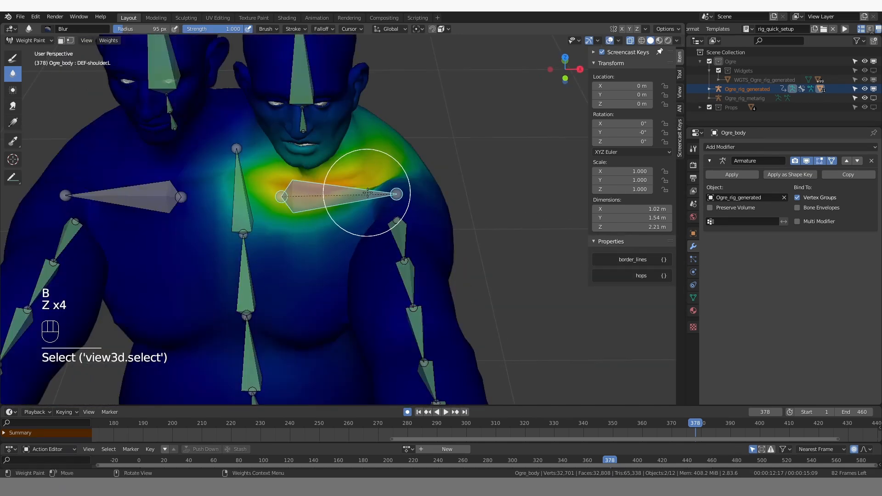
left_click_drag(368, 193, 384, 196)
left_click(12, 58)
key("f")
left_click(368, 193)
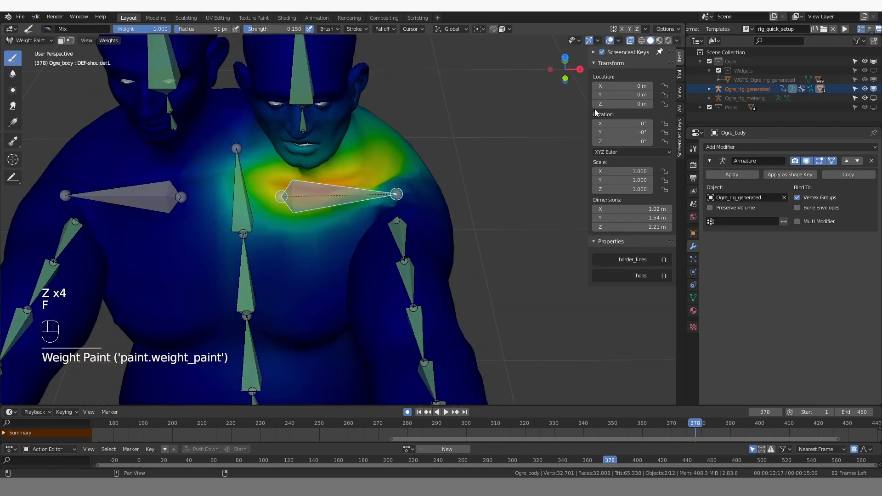
Hide the overlays and blur the DEF-shoulder.L weight around the front crease of the left shoulder with a 51 px Blur brush
left_click(610, 41)
middle_click_drag(423, 189, 397, 200)
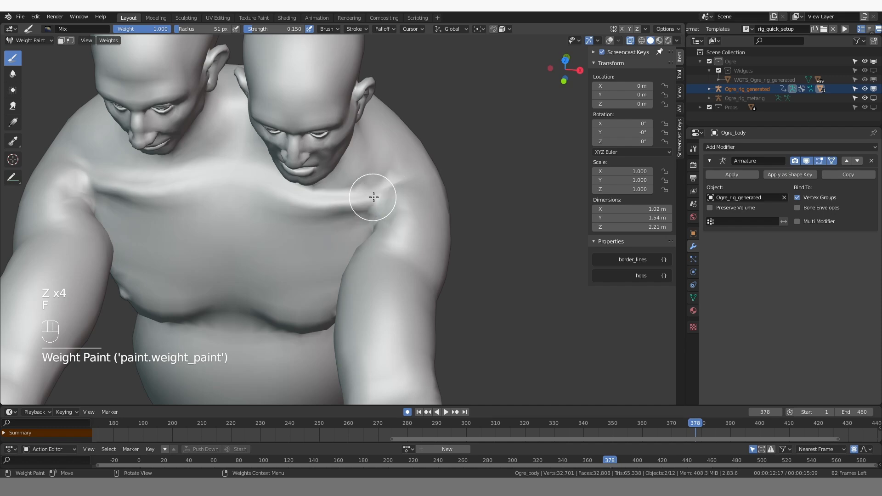
middle_click_drag(395, 235, 385, 199)
left_click(13, 73)
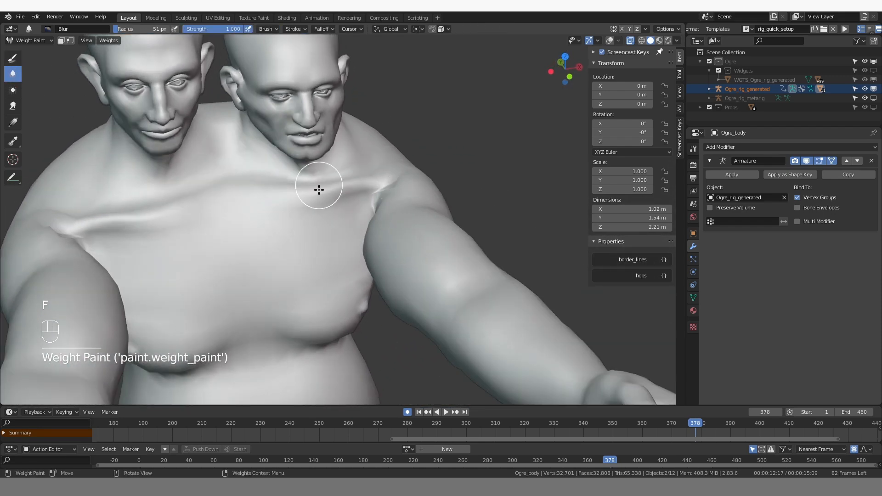
middle_click_drag(320, 183, 406, 187)
left_click_drag(382, 201, 381, 195)
mouse_move(381, 196)
middle_mouse_down()
mouse_move(356, 222)
mouse_move(382, 216)
middle_mouse_up()
left_click_drag(367, 193, 371, 199)
Show the overlays, annotate a triangular area of the chest below the left collarbone, and remove the annotation layer
mouse_move(370, 199)
middle_mouse_down()
mouse_move(374, 129)
mouse_move(381, 203)
mouse_move(338, 227)
mouse_move(335, 215)
middle_mouse_up()
left_click(610, 40)
key("d")
left_click_drag(331, 217, 365, 246)
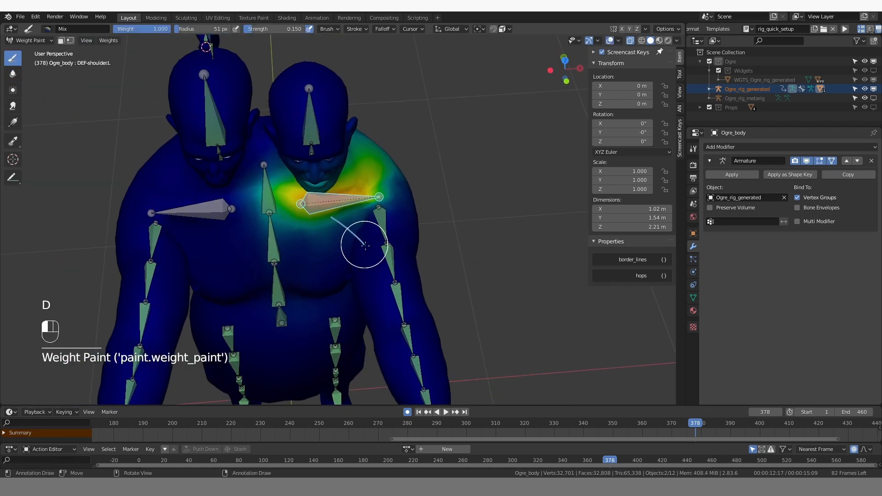
left_click_drag(381, 216, 326, 221)
mouse_move(349, 213)
middle_mouse_down()
mouse_move(370, 206)
mouse_move(362, 221)
middle_mouse_up()
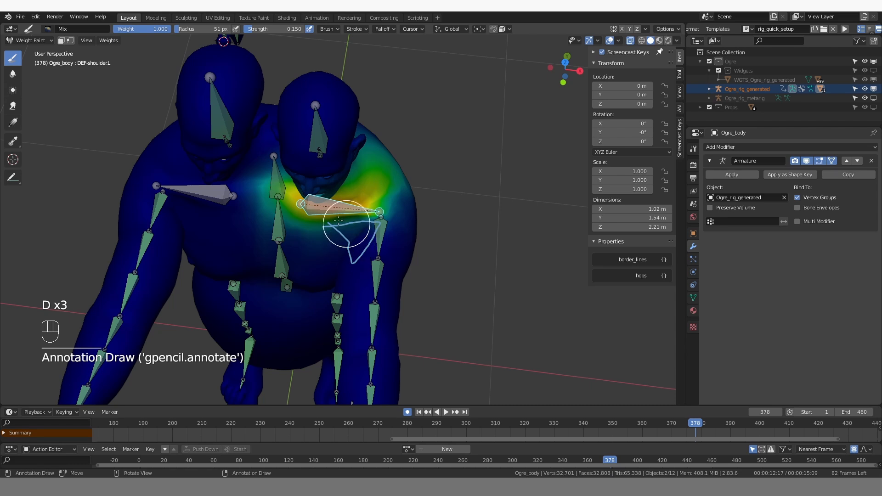
middle_click_drag(378, 269, 377, 238)
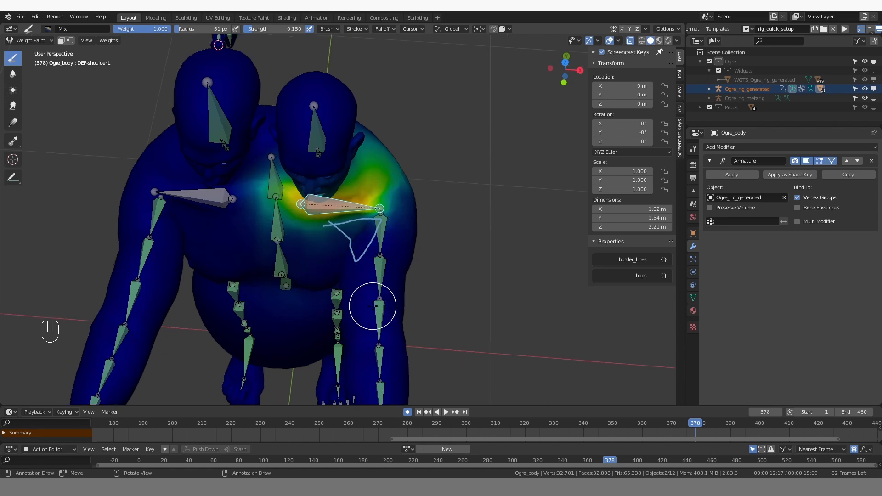
key("space")
left_click(680, 92)
left_click(668, 204)
Go to frame 391 and examine the chest and armpit deformation with the arms raised and the overlays hidden
left_click(664, 427)
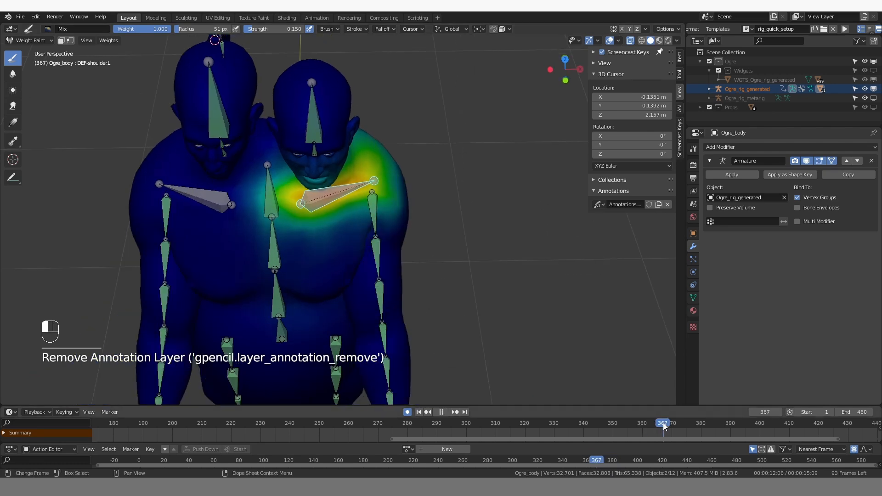
left_click_drag(664, 427, 734, 416)
mouse_move(441, 305)
middle_mouse_down()
mouse_move(441, 260)
mouse_move(414, 245)
mouse_move(387, 255)
mouse_move(394, 265)
mouse_move(364, 274)
middle_mouse_up()
scroll(441, 260, "down", 5)
key("z")
scroll(431, 241, "up", 2)
scroll(388, 255, "up", 2)
scroll(353, 277, "up", 1)
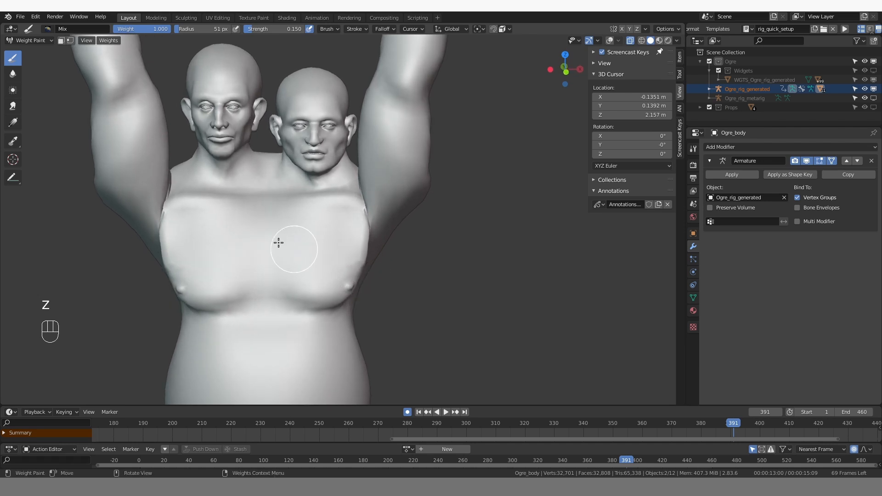
Paint the DEF-upper_arm.L weight at the left armpit with a 71 px Mix brush at strength 0.150, and smooth it with Blur
key("z")
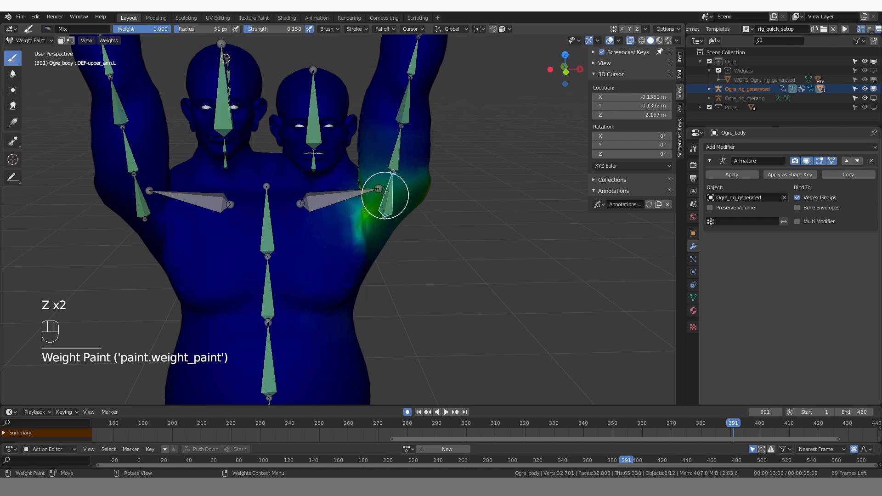
mouse_move(397, 218)
middle_mouse_down()
mouse_move(324, 236)
mouse_move(404, 201)
middle_mouse_up()
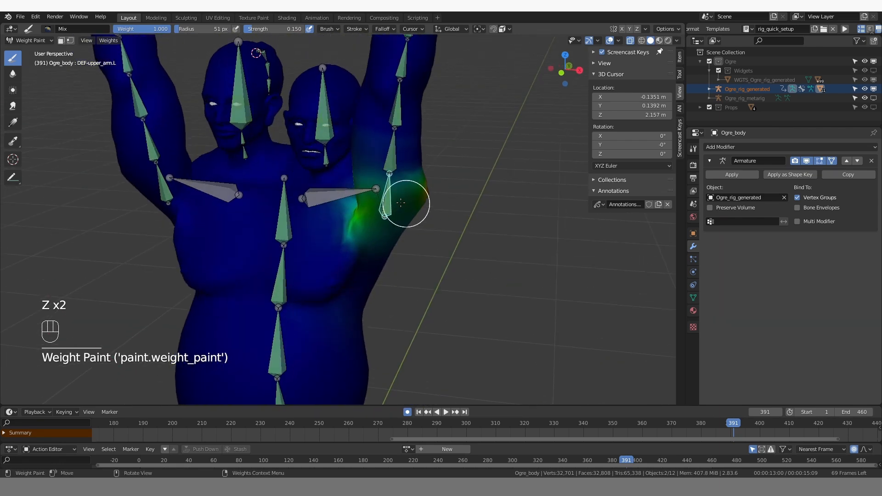
key("f")
left_click(380, 202)
left_click(379, 202)
key("z")
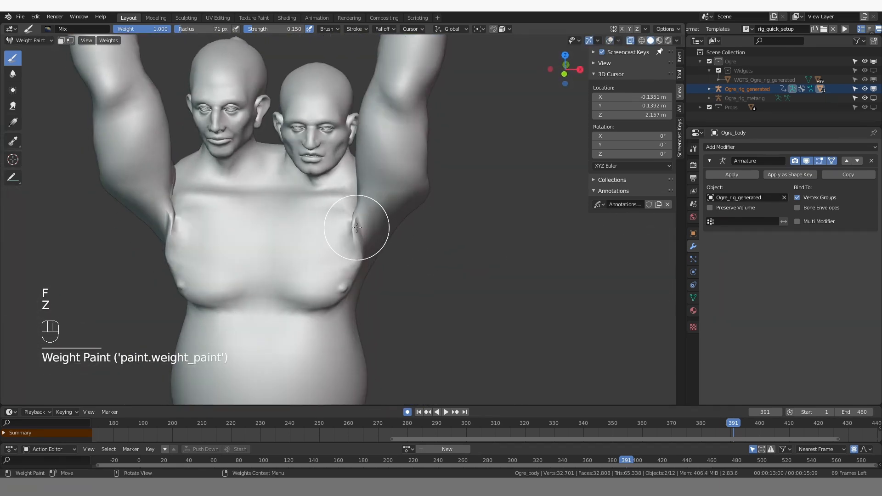
left_click(13, 73)
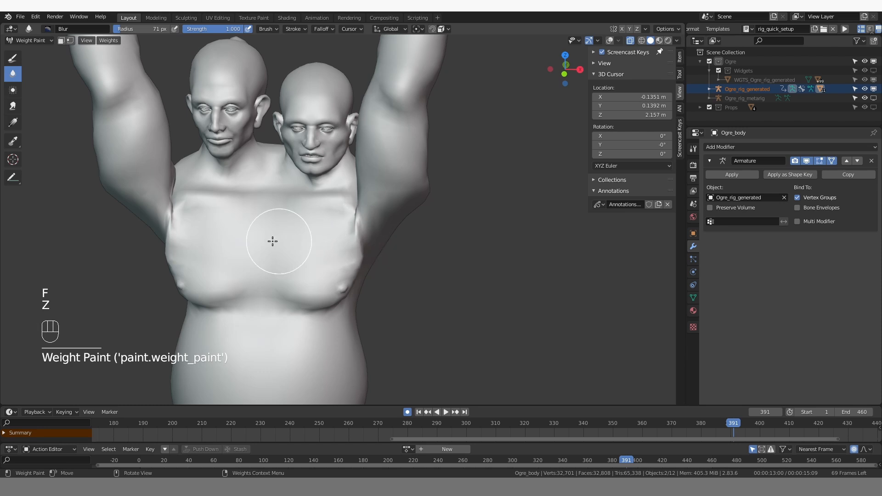
Select DEF-spine.003, paint its weight from the chest toward the left armpit with the 71 px Mix brush, and blur the edge
key("z")
left_click(272, 225, "ctrl")
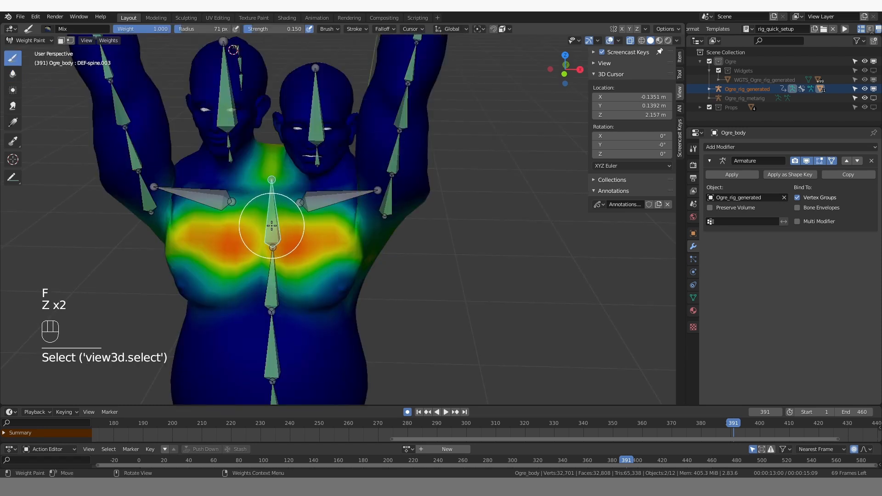
left_click_drag(354, 219, 364, 223)
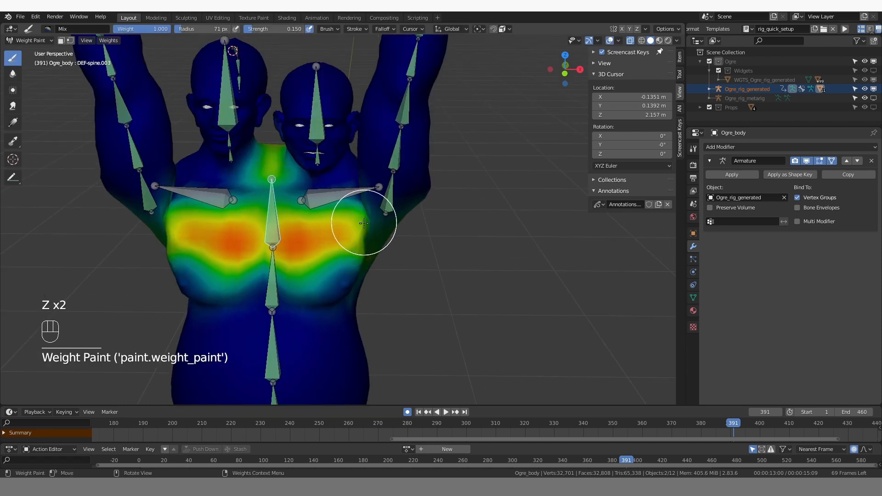
key("b")
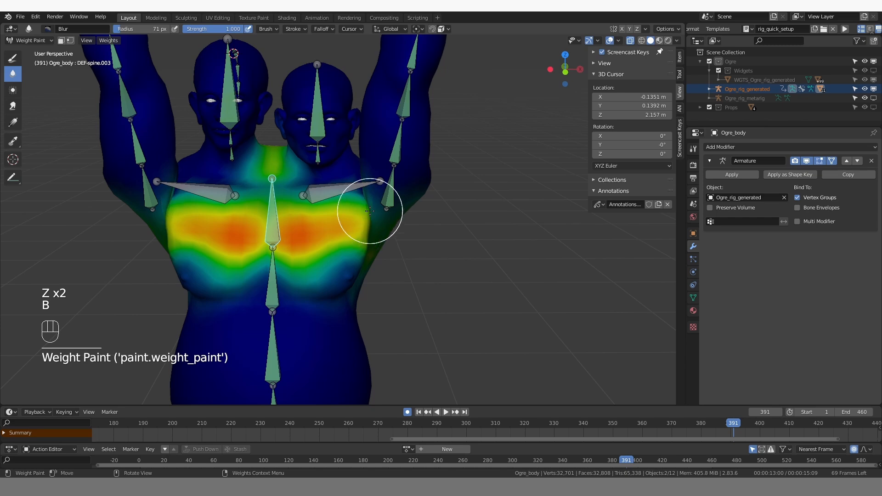
middle_click_drag(355, 207, 393, 258)
key("z")
scroll(387, 194, "up", 2)
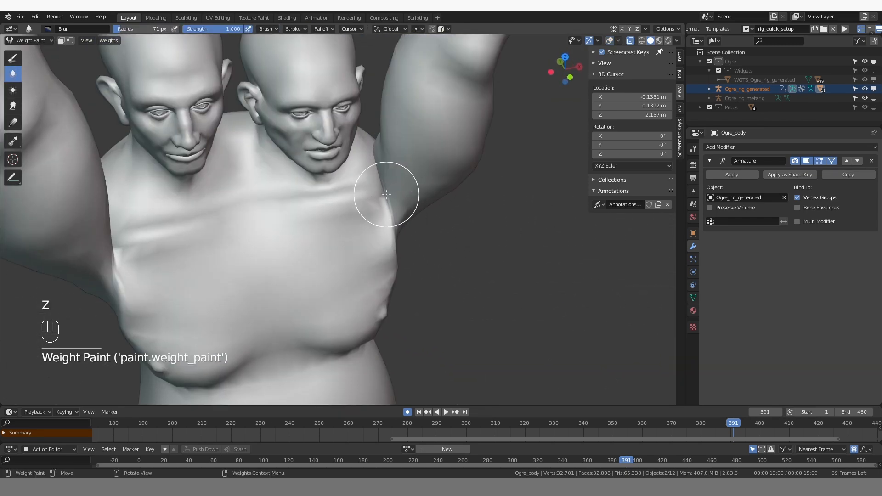
Try additional Mix strokes at the front of the left shoulder in the raised-arm pose, and undo them
left_click(13, 58)
key("z")
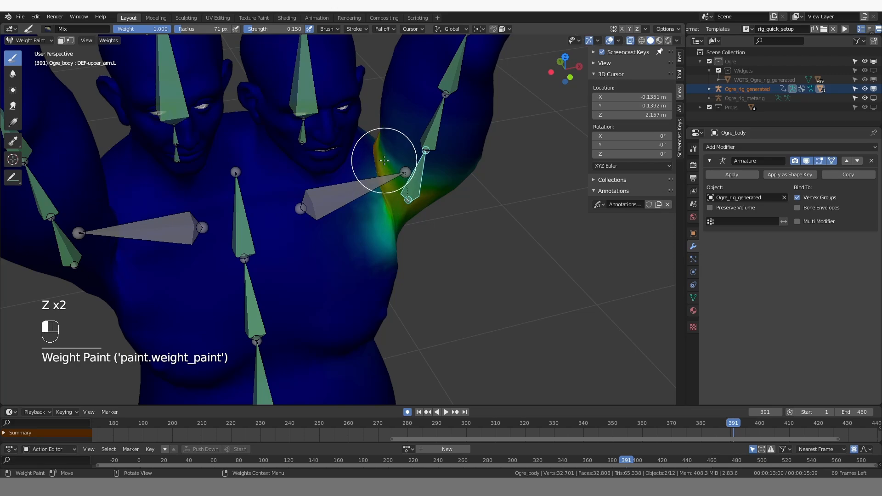
middle_click_drag(384, 161, 372, 177)
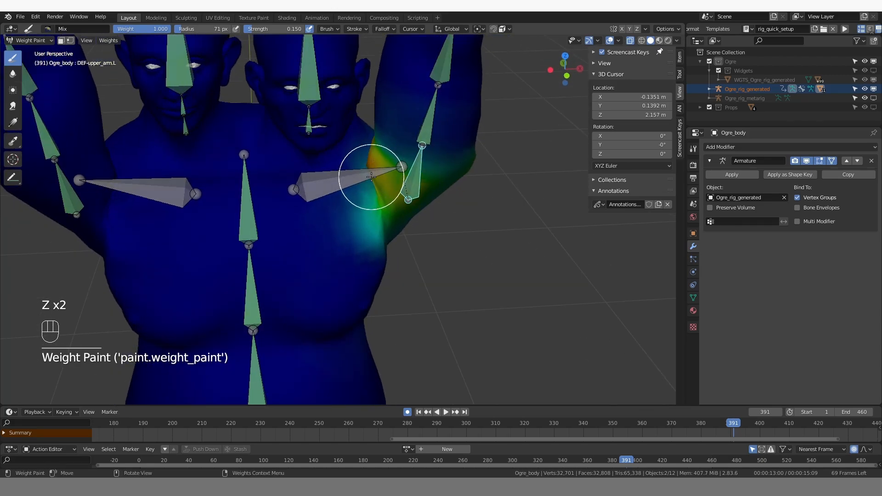
left_click(361, 174, "ctrl")
left_click_drag(361, 172, 384, 179)
key("z")
middle_click_drag(294, 194, 313, 194)
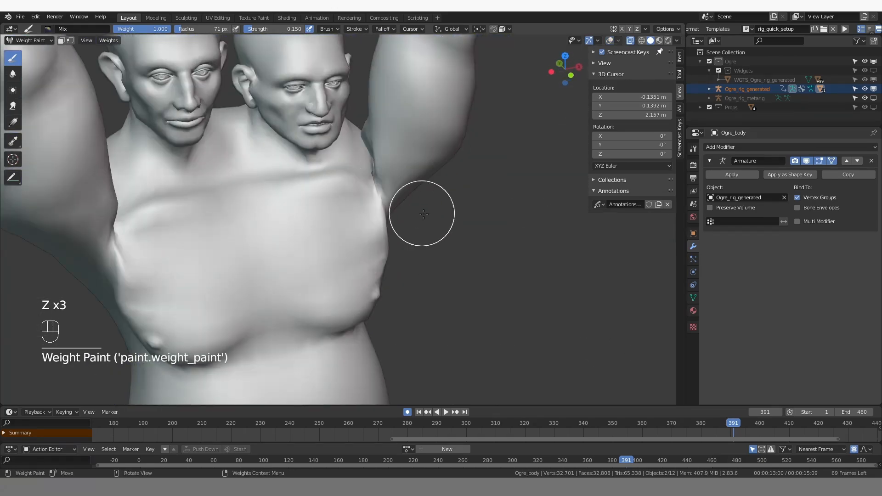
middle_click_drag(427, 217, 399, 211)
key("ctrl+z")
key("ctrl+z")
Go to frame 437 and examine the forward arm pose with the DEF-upper_arm.L weight displayed
scroll(400, 210, "down", 8)
scroll(401, 217, "up", 2)
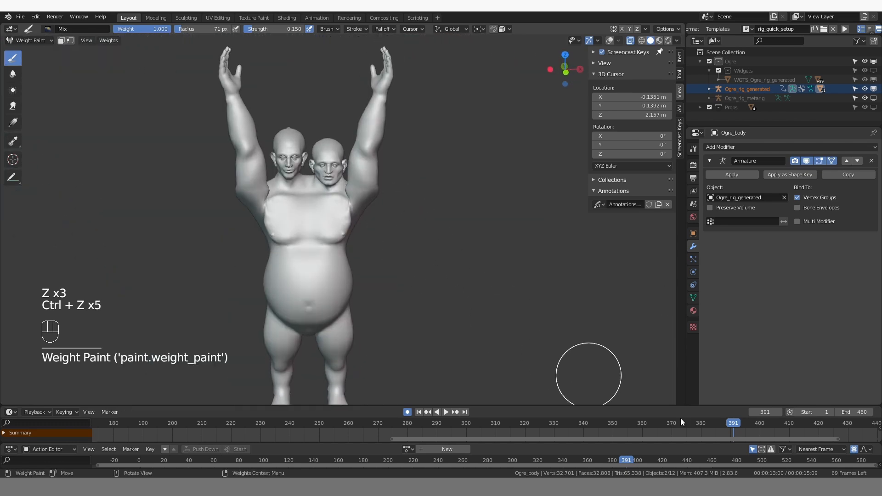
left_click_drag(680, 418, 868, 423)
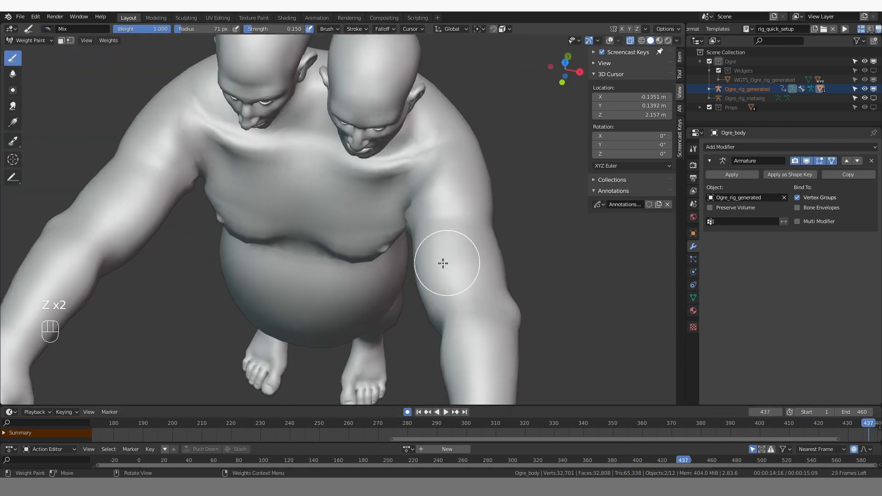
key("z")
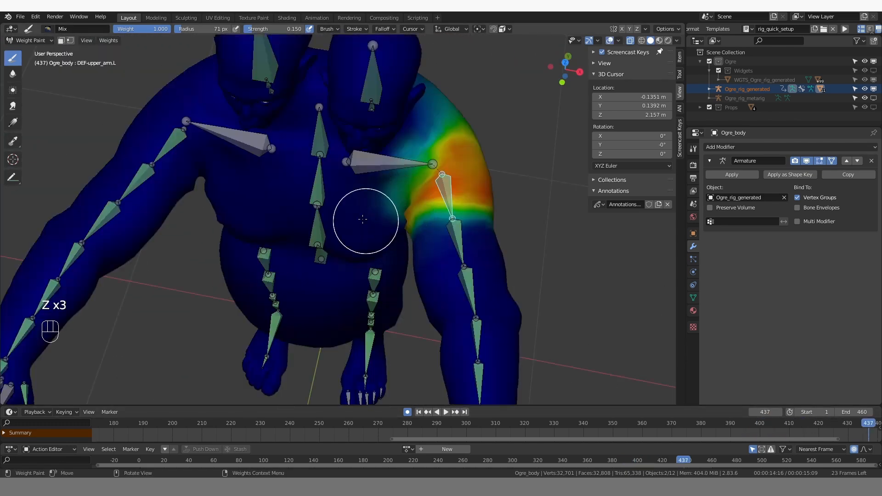
Try to paint the DEF-spine.003 weight at the chest edge beside the left armpit, and undo the strokes
left_click(321, 149, "ctrl")
left_click_drag(407, 202, 414, 212)
key("ctrl+z")
key("ctrl+z")
key("ctrl+z")
middle_click_drag(418, 282, 426, 268)
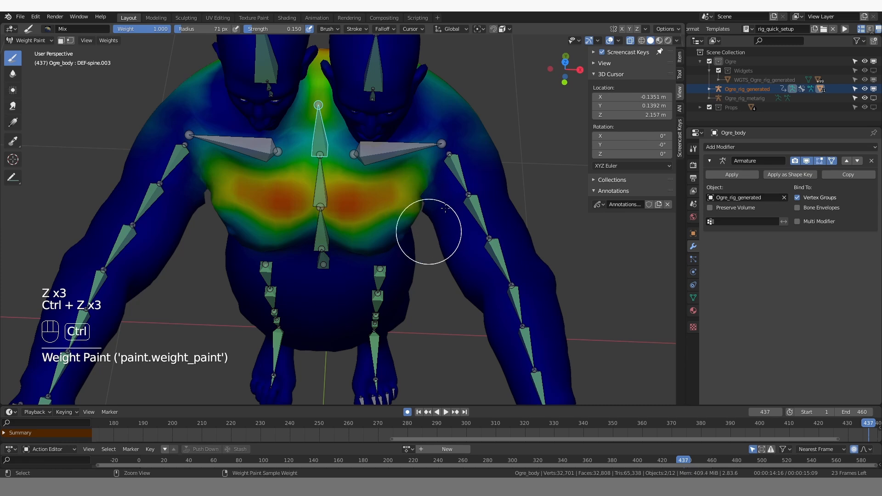
key("ctrl+z")
key("ctrl+z")
key("ctrl+z")
Recheck the left shoulder deformation, retry a DEF-spine.003 weight stroke near the left armpit, and undo it
middle_click_drag(434, 197, 488, 187)
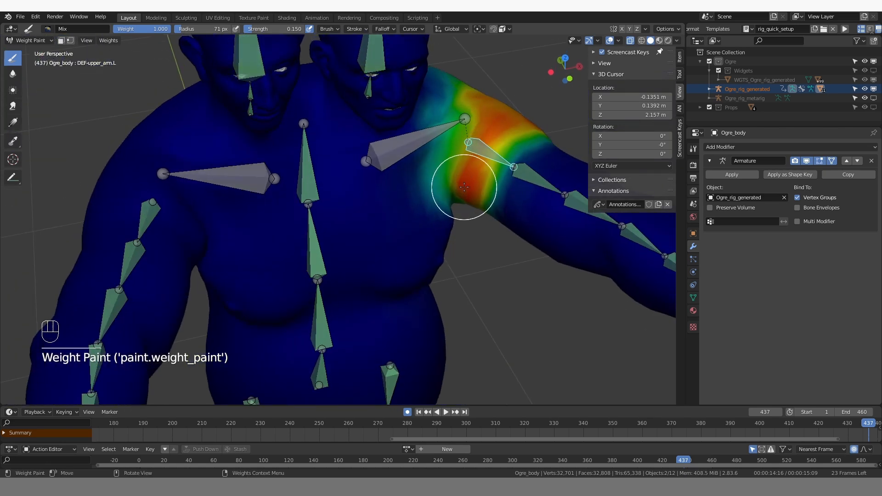
mouse_move(469, 120)
middle_mouse_down()
mouse_move(451, 210)
mouse_move(462, 214)
mouse_move(442, 140)
mouse_move(432, 199)
middle_mouse_up()
left_click(507, 208, "ctrl")
key("z")
key("z")
left_click(306, 210, "ctrl")
left_click_drag(433, 199, 441, 212)
mouse_move(459, 186)
middle_mouse_down()
mouse_move(475, 201)
mouse_move(446, 213)
middle_mouse_up()
key("ctrl+z")
Select DEF-upper_arm.L, paint its weight at the front of the left armpit with a 91 px Mix brush, and check the deformation
left_click(476, 196, "ctrl")
key("f")
left_click(464, 212)
left_click_drag(432, 197, 440, 204)
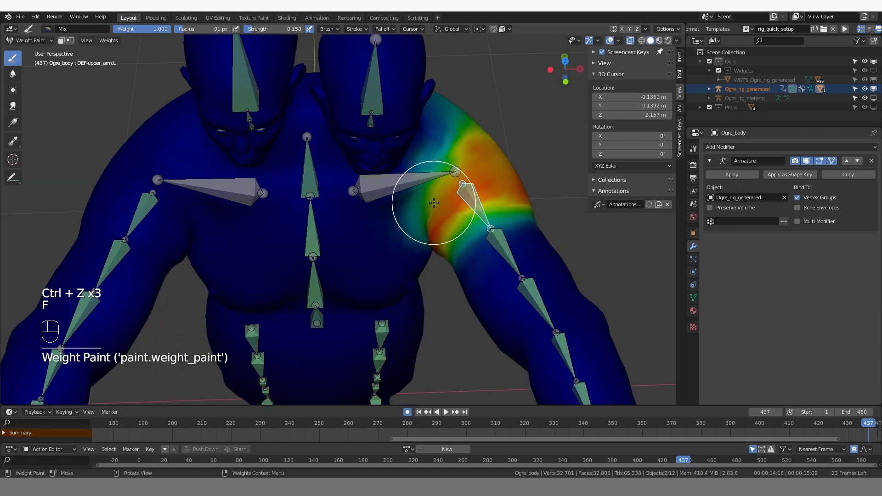
middle_click_drag(438, 232, 447, 218)
key("z")
mouse_move(463, 178)
middle_mouse_down()
mouse_move(475, 139)
mouse_move(487, 209)
mouse_move(449, 203)
mouse_move(455, 180)
mouse_move(460, 222)
middle_mouse_up()
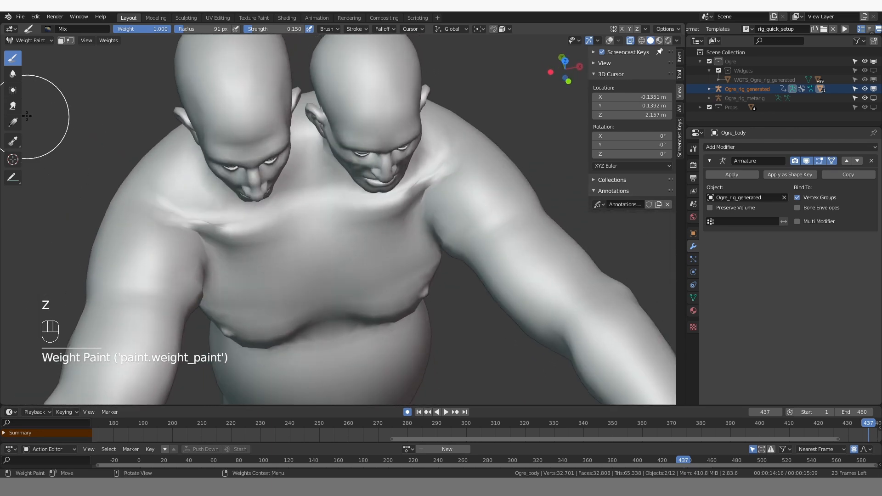
Blur the DEF-upper_arm.L weight between the left armpit and collarbone with a 91 px brush at strength 1.000
left_click(18, 73)
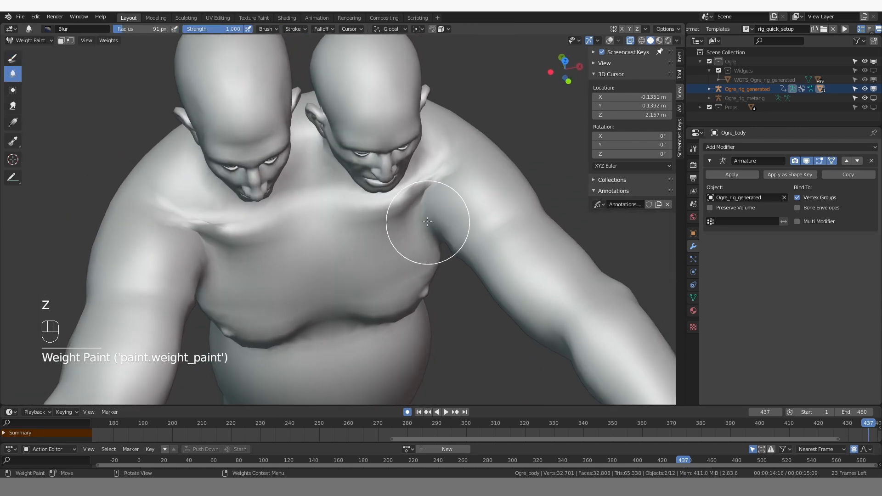
left_click_drag(427, 221, 424, 229)
middle_click_drag(424, 229, 401, 207)
left_click_drag(402, 206, 407, 188)
Examine the chest and shoulder deformation with the arms raised at frame 406 and reaching forward at frame 442
middle_click_drag(368, 258, 335, 276)
scroll(335, 276, "down", 2)
middle_click_drag(864, 440, 653, 437)
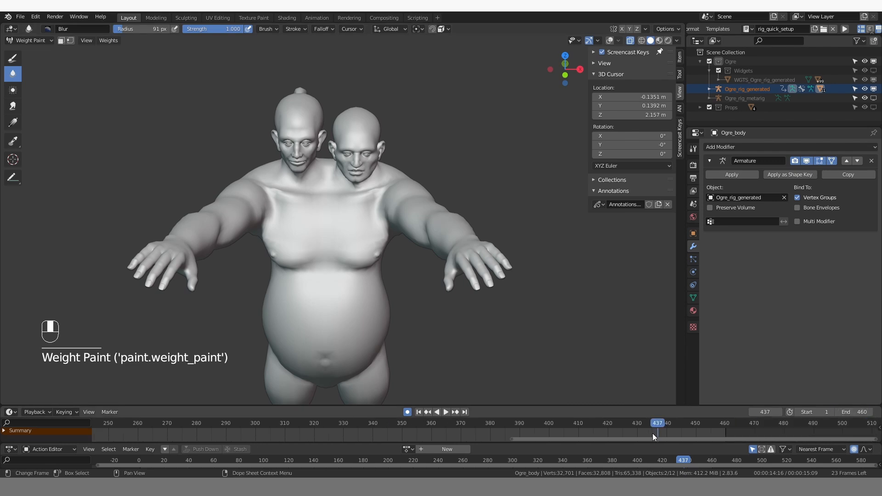
left_click_drag(652, 433, 566, 422)
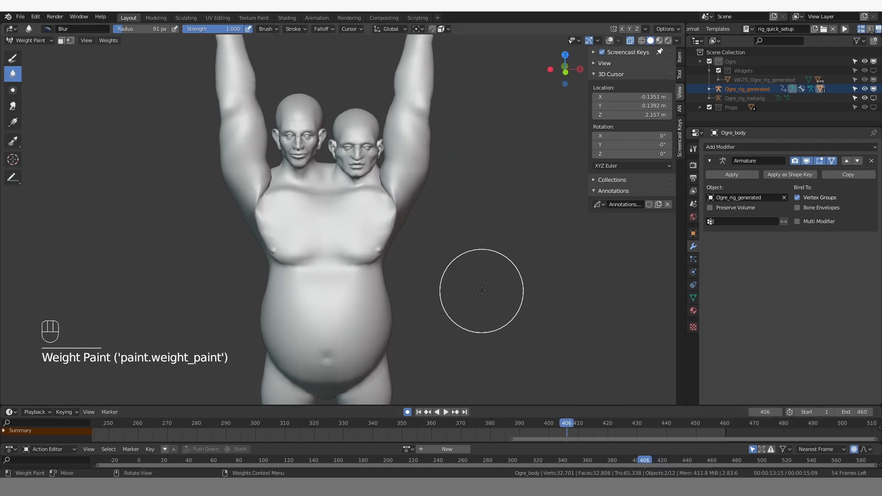
middle_click_drag(481, 290, 490, 319)
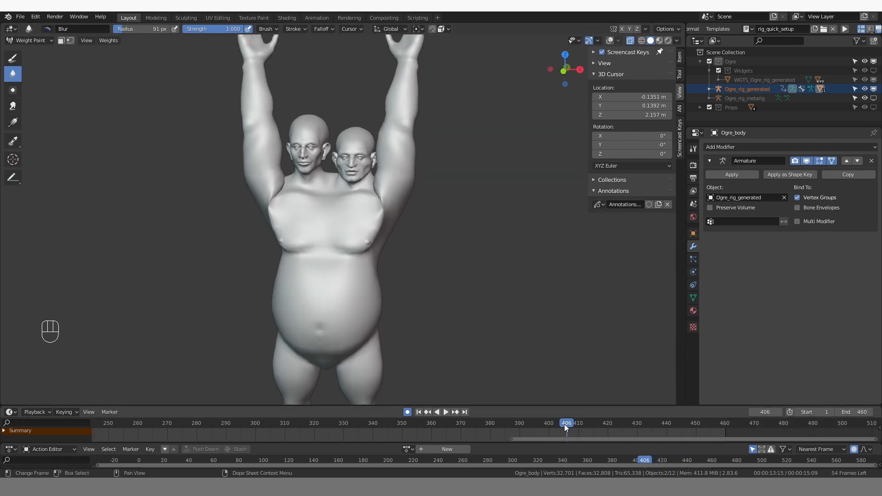
left_click_drag(564, 423, 672, 422)
middle_click_drag(400, 184, 398, 248)
scroll(398, 248, "up", 5)
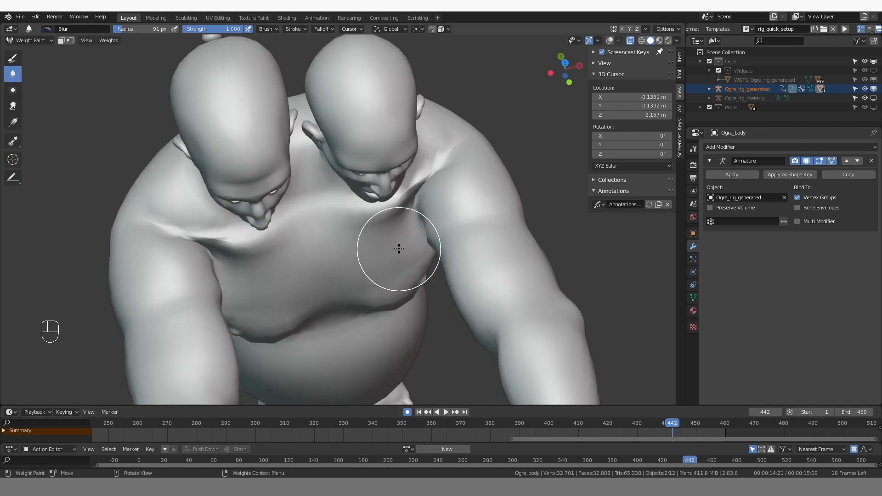
Blur the DEF-upper_arm.L weight along the left side of the chest at frame 442
left_click_drag(398, 249, 406, 256)
middle_click_drag(433, 261, 420, 266)
key("z")
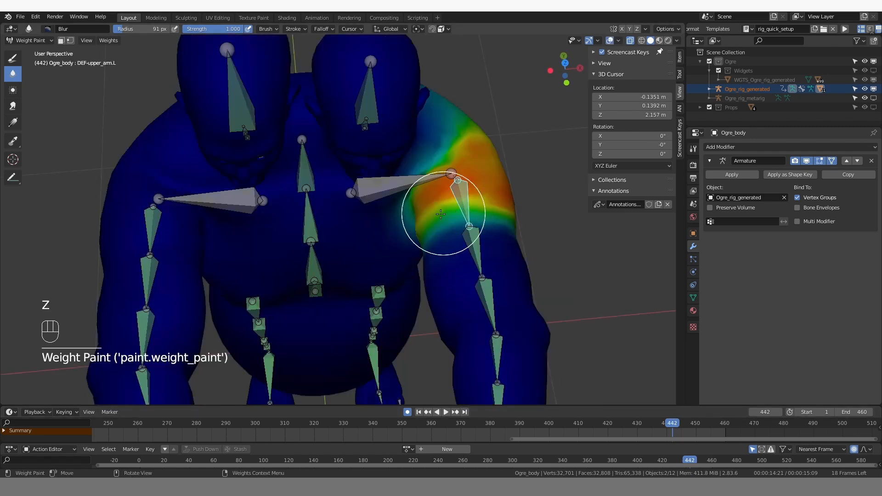
Select DEF-spine.003, blur its weight at the upper left edge of the chest, and check the deformation
left_click(306, 179, "ctrl")
left_click_drag(403, 203, 406, 205)
key("z")
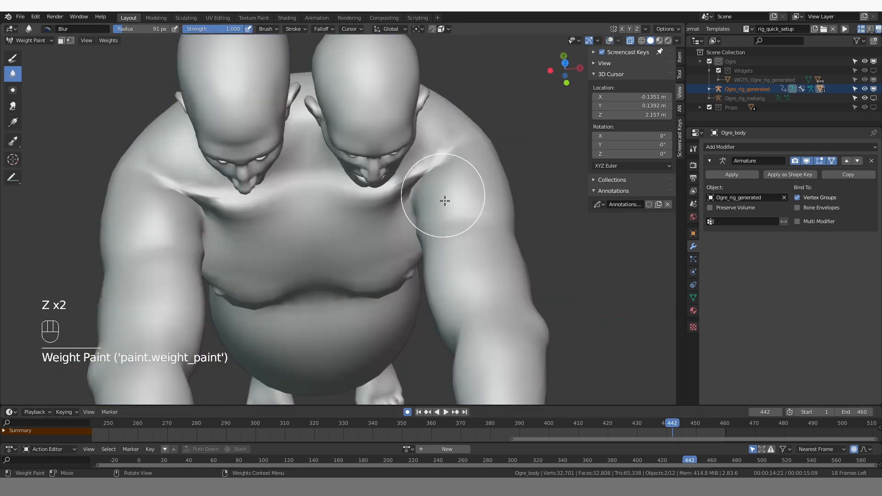
middle_click_drag(445, 198, 425, 189)
Select DEF-shoulder.L, blur its weight near the shoulder joint, and check the crease
key("z")
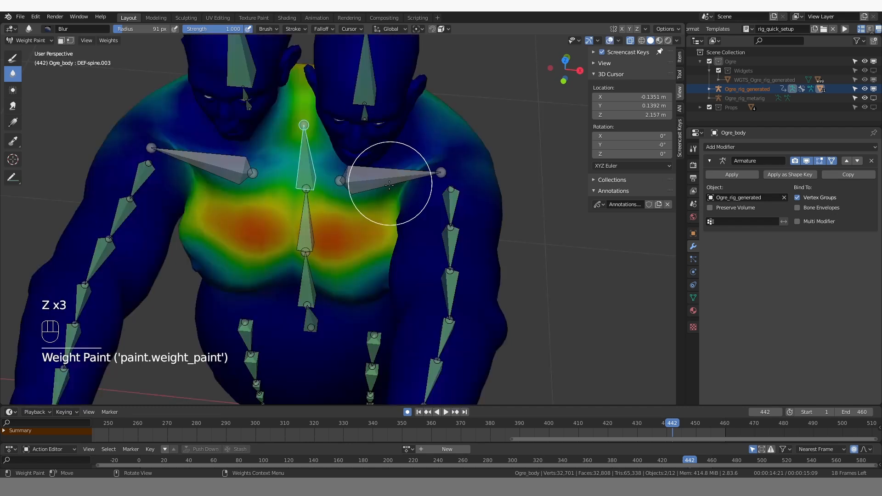
left_click(426, 181, "ctrl")
left_click_drag(426, 181, 420, 181)
key("z")
mouse_move(420, 181)
middle_mouse_down()
mouse_move(430, 204)
mouse_move(462, 193)
mouse_move(433, 150)
mouse_move(405, 162)
middle_mouse_up()
Select DEF-shoulder.L and paint its weight between the collarbone and left shoulder joint with a 54 px Mix brush
left_click(13, 59)
key("f")
left_click(453, 165)
key("z")
scroll(415, 159, "up", 1)
left_click_drag(417, 159, 427, 152)
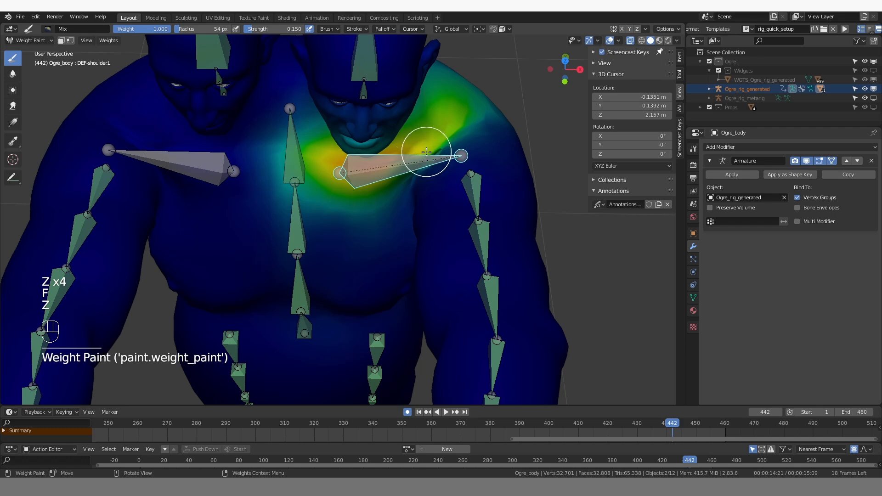
Blur the DEF-shoulder.L weight near the left shoulder joint with a 117 px brush, and check the body from the front and back
left_click(13, 73)
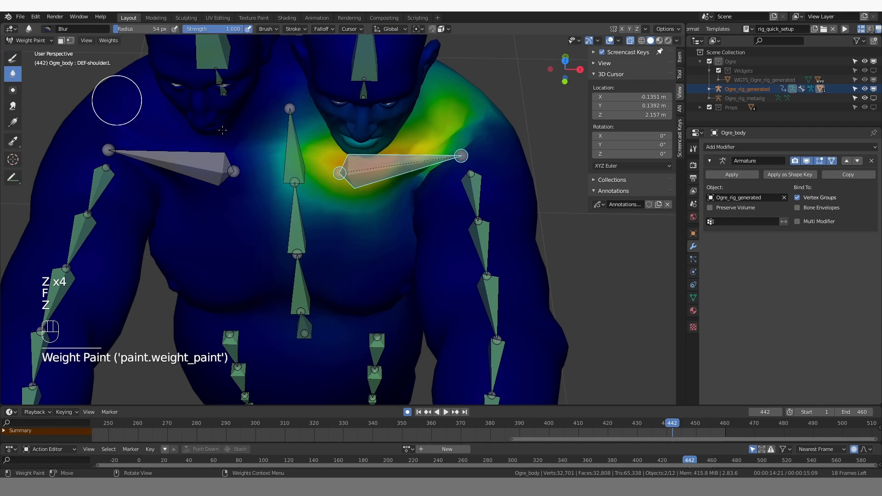
key("f")
left_click(439, 150)
left_click(442, 145)
key("z")
scroll(433, 215, "down", 2)
middle_click_drag(432, 215, 444, 197)
scroll(443, 235, "down", 1)
scroll(455, 234, "down", 3)
middle_click_drag(455, 234, 321, 290)
scroll(380, 291, "up", 2)
key("z")
Select DEF-spine.002, paint its weight on the left mid-back with an 83 px Mix brush, and check the side deformation
left_click(388, 225, "ctrl")
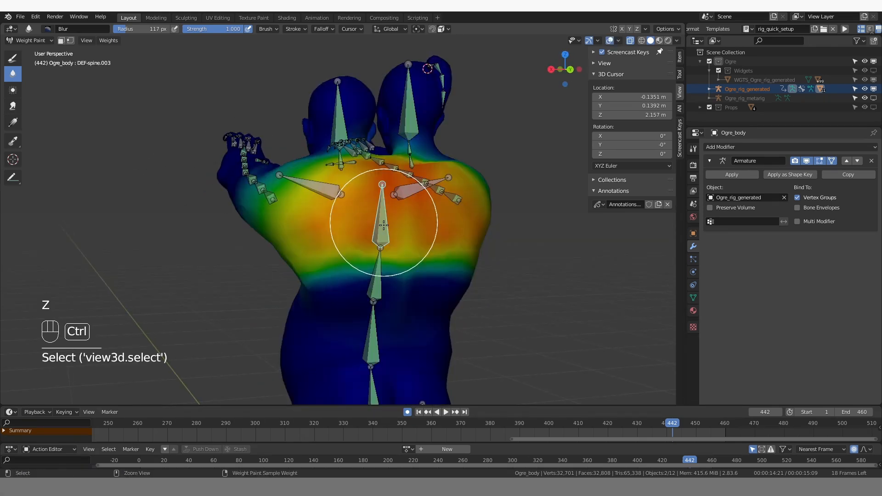
left_click(367, 271, "ctrl")
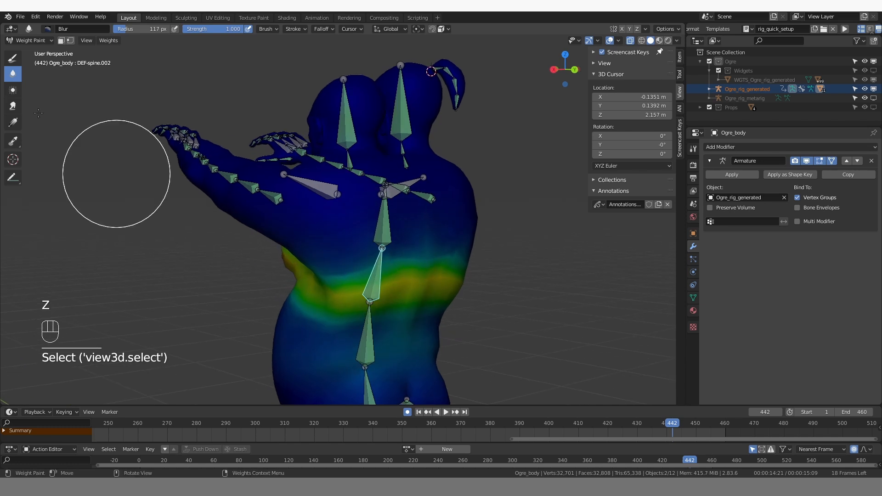
left_click(13, 58)
middle_click_drag(405, 280, 378, 283)
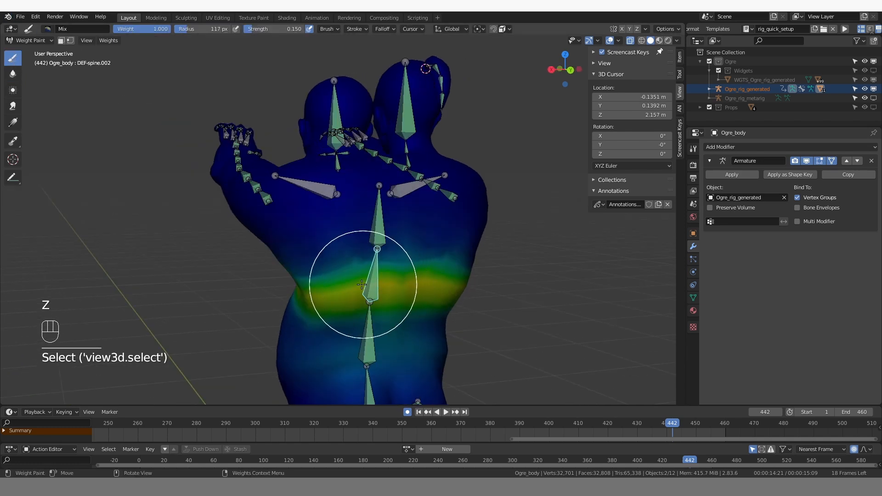
key("f")
left_click(391, 286)
left_click_drag(321, 277, 360, 258)
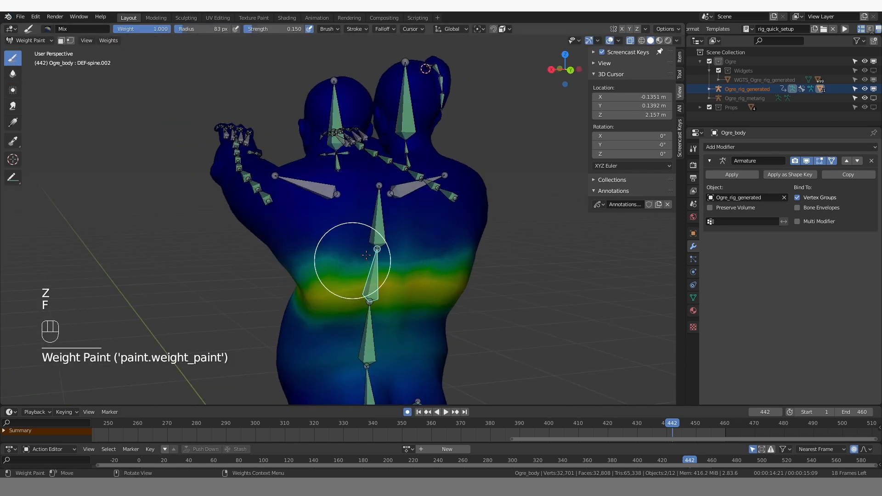
left_click(680, 74)
key("z")
middle_click_drag(298, 256, 316, 257)
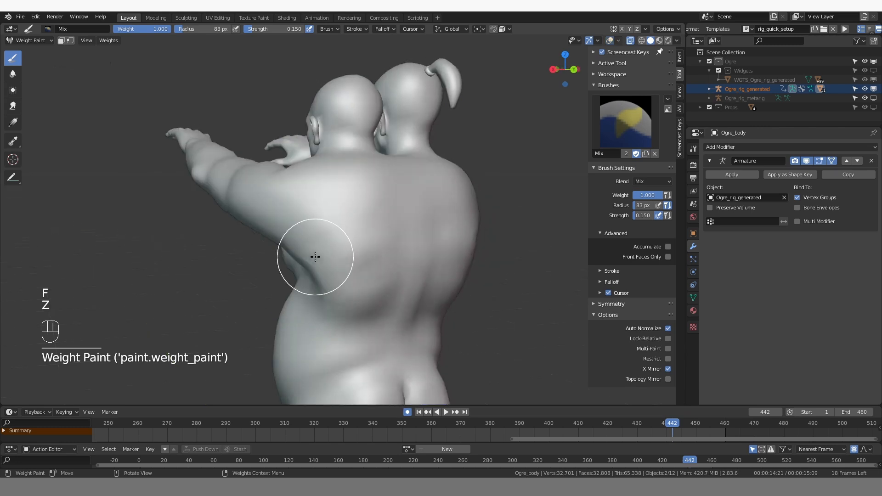
mouse_move(386, 250)
middle_mouse_down()
mouse_move(343, 249)
mouse_move(409, 266)
mouse_move(321, 266)
mouse_move(322, 247)
mouse_move(366, 239)
middle_mouse_up()
right_click(321, 266)
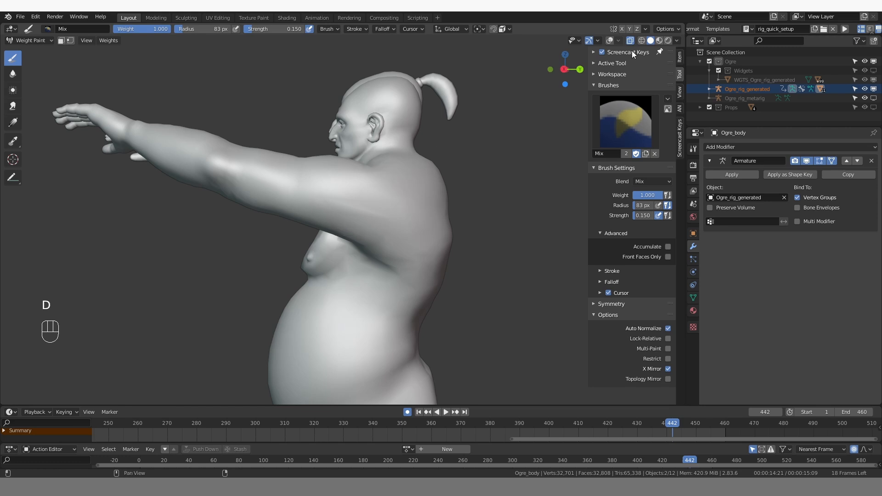
Set the weight paint overlay opacity to 0 and annotate the outline of the left shoulder and underarm area
left_click(610, 41)
left_click(619, 40)
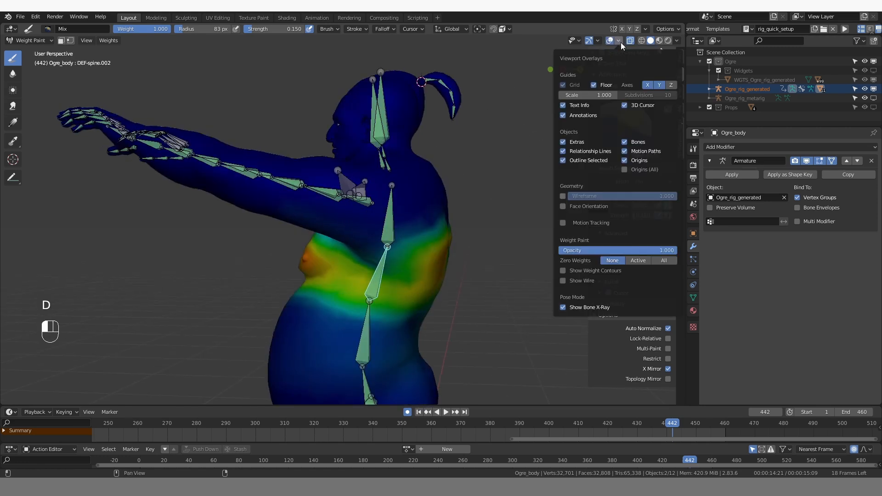
left_click_drag(615, 252, 548, 252)
mouse_move(462, 263)
middle_mouse_down()
mouse_move(407, 264)
mouse_move(454, 259)
middle_mouse_up()
key("d")
left_click_drag(323, 219, 327, 224)
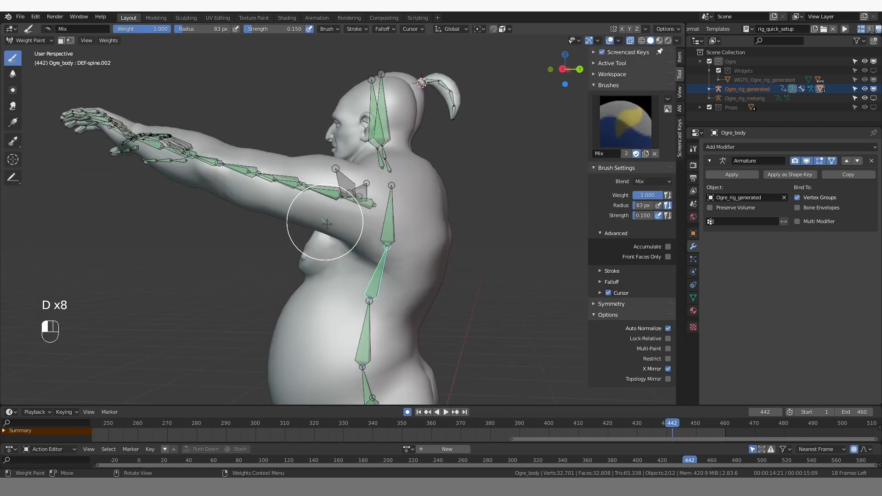
middle_click_drag(403, 173, 441, 170)
Enable the wireframe overlay and set the weight paint overlay opacity back to 1
left_click(619, 40)
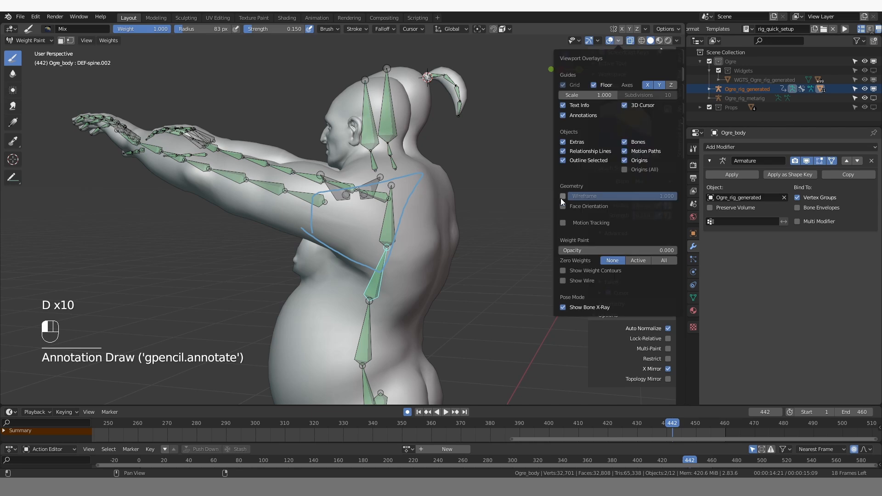
left_click(560, 198)
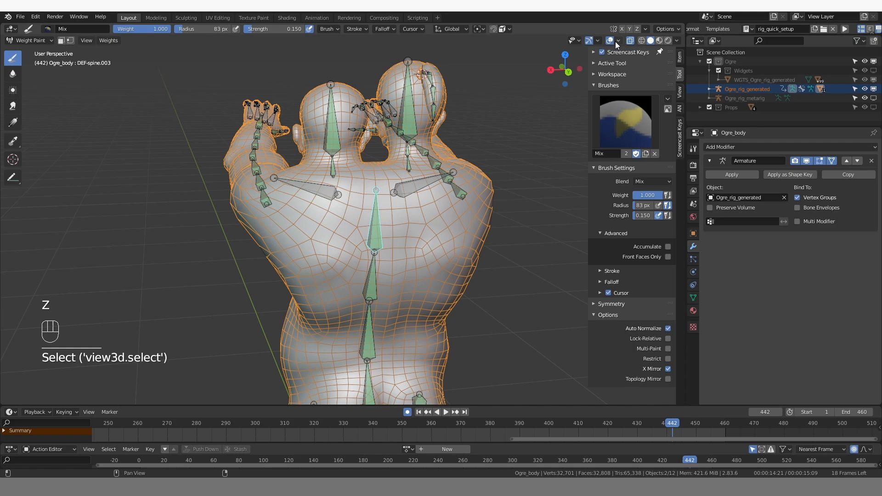
left_click(616, 41)
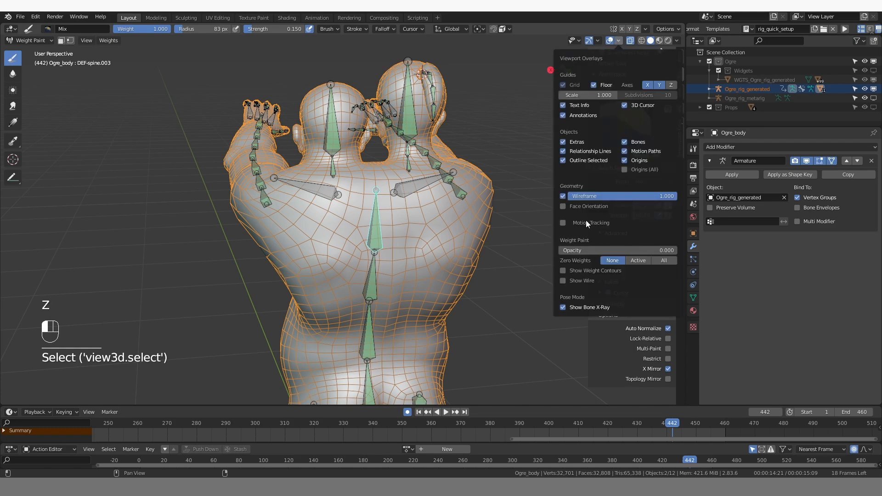
left_click_drag(593, 252, 671, 251)
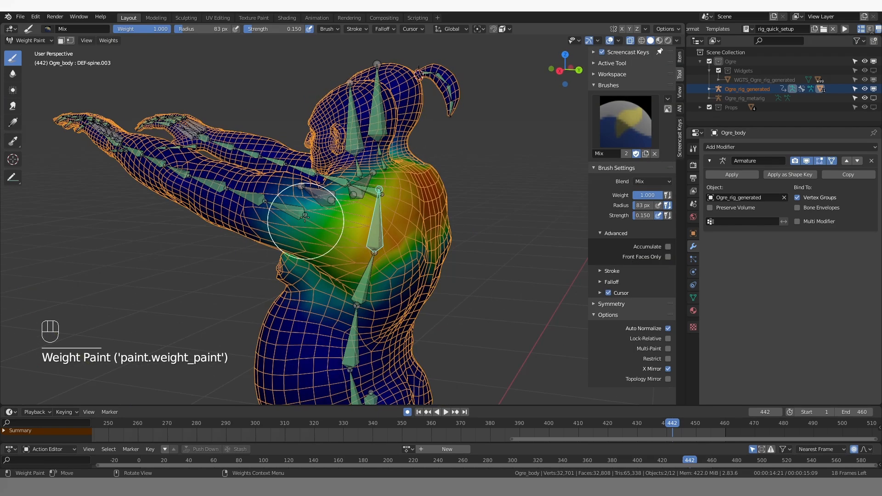
Paint the DEF-spine.003 weight on the side of the left shoulder and check the back and underarm in plain shading
left_click_drag(305, 216, 287, 228)
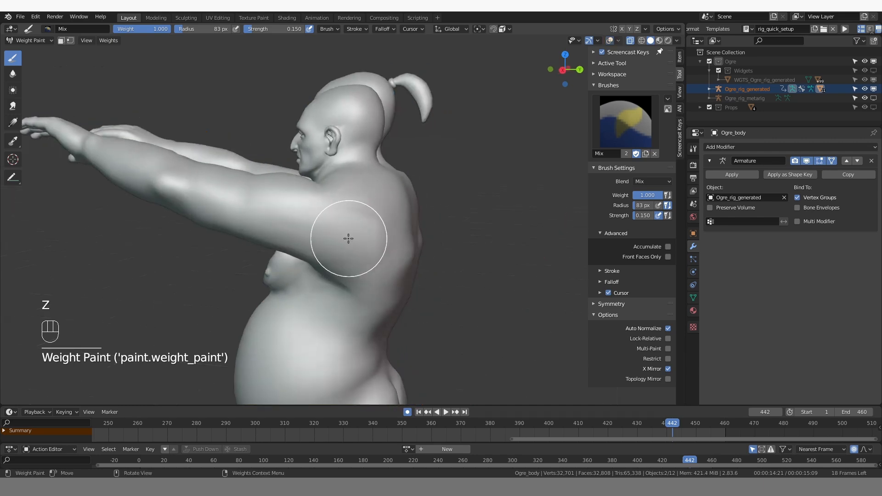
key("z")
middle_click_drag(417, 249, 380, 220)
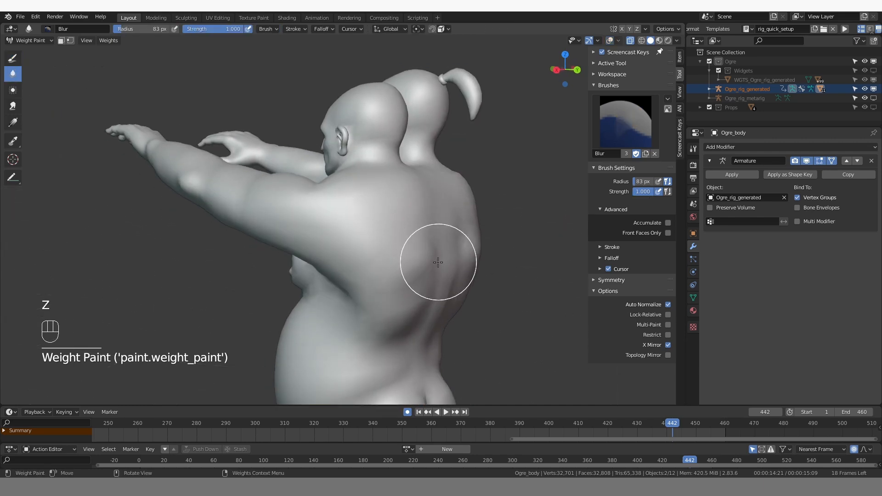
middle_click_drag(437, 263, 414, 269)
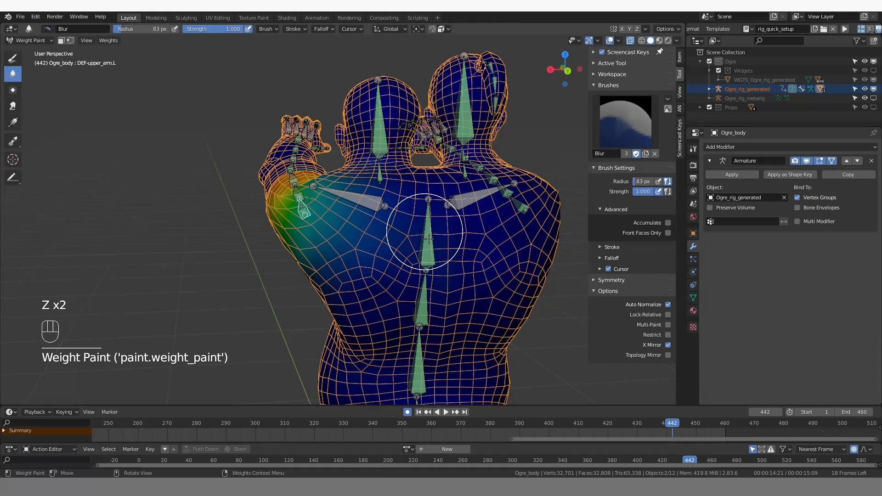
Compare the DEF-spine.003 and DEF-spine.002 weights, and paint DEF-spine.003 lower across the left mid-back with the Mix brush
left_click(371, 256, "ctrl")
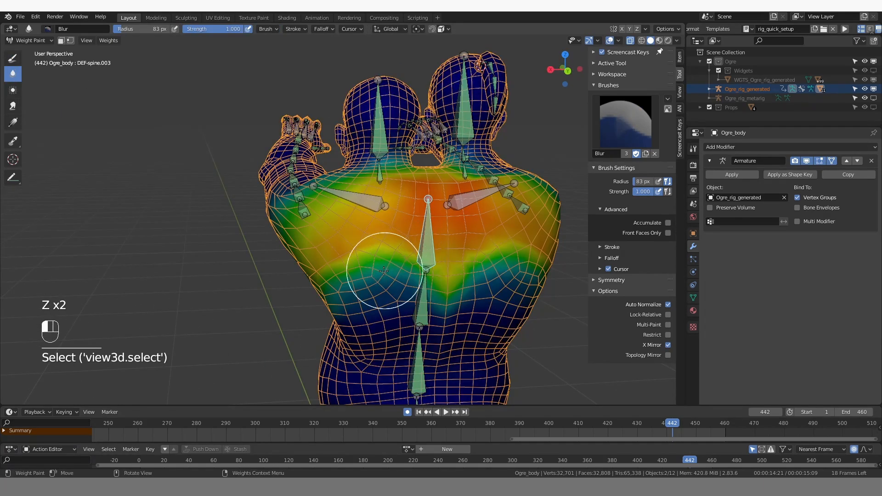
left_click(420, 292, "ctrl")
left_click(13, 59)
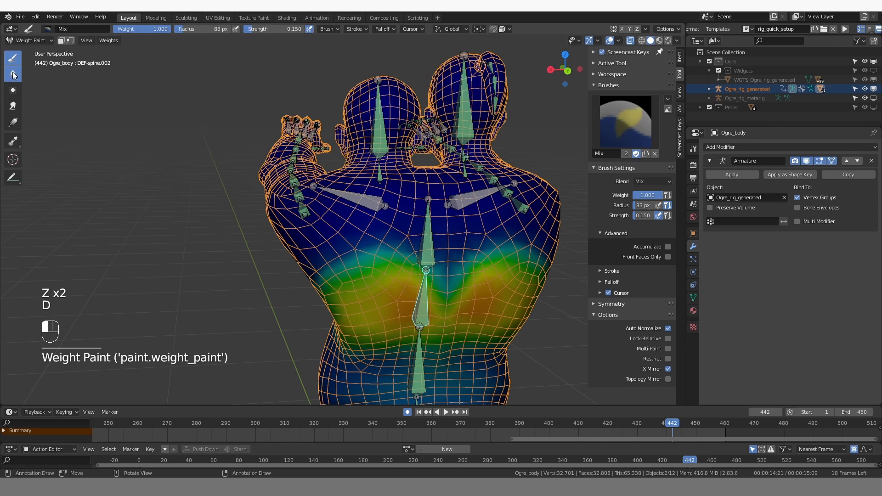
mouse_move(398, 277)
left_mouse_down()
mouse_move(442, 286)
mouse_move(357, 296)
left_mouse_up()
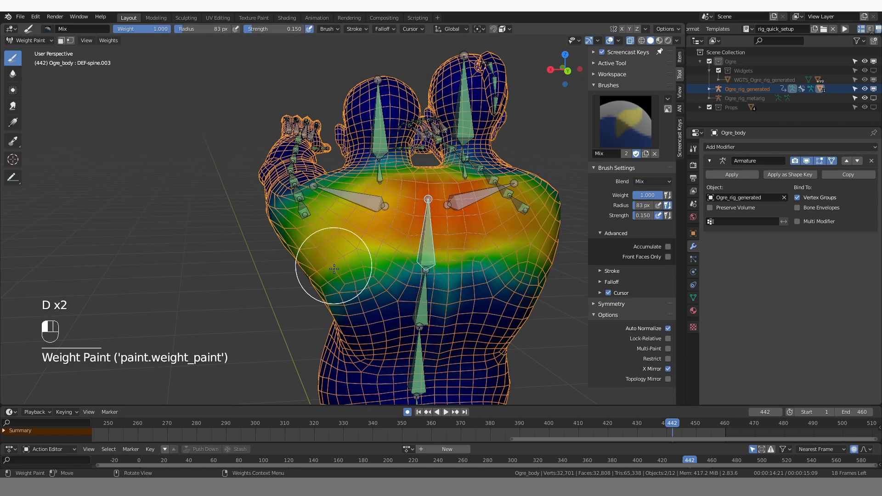
mouse_move(331, 256)
left_mouse_down()
mouse_move(394, 262)
mouse_move(311, 256)
left_mouse_up()
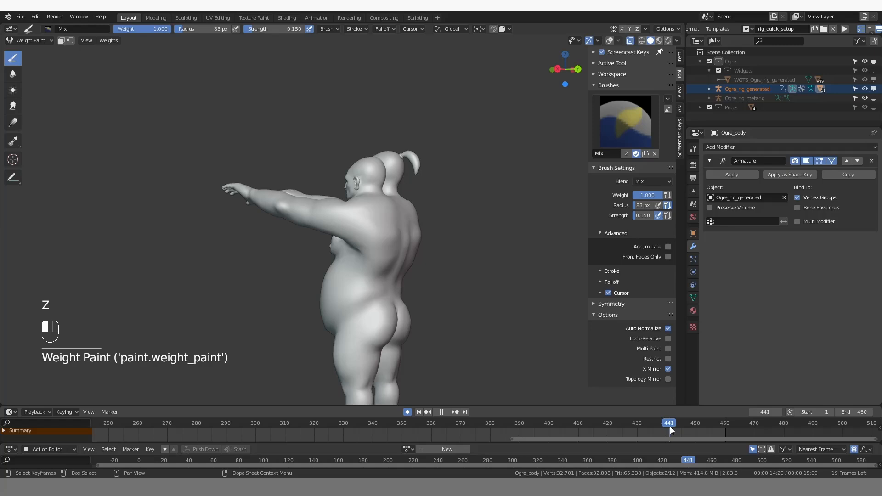
Move to frame 459 with the arms raised overhead, and display the weight, wireframe and bone overlays
left_click_drag(670, 427, 721, 426)
scroll(479, 280, "up", 5)
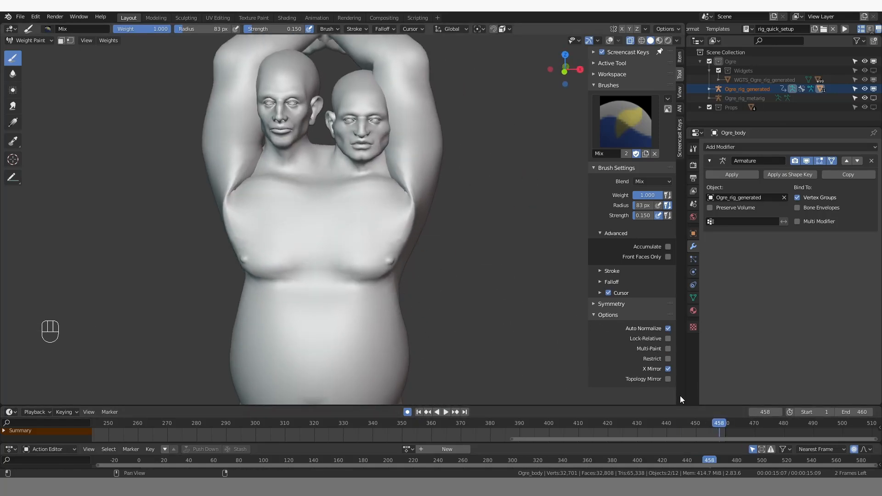
left_click(721, 422)
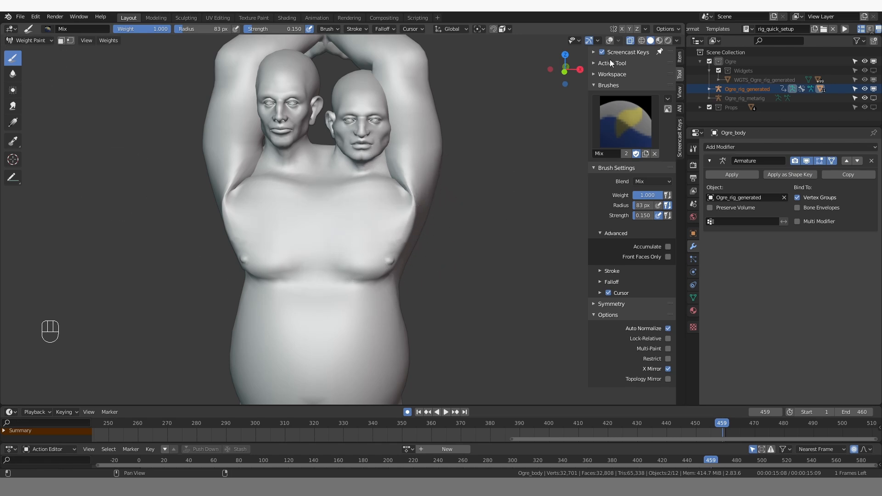
left_click(610, 41)
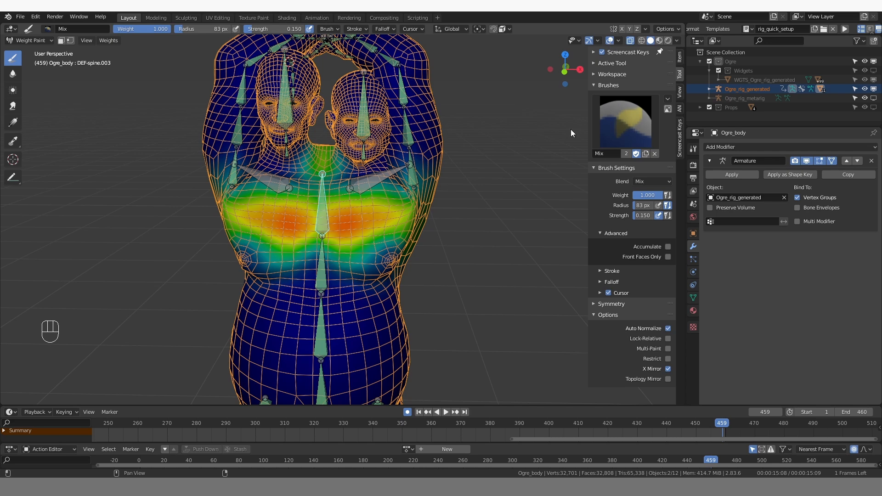
Check the left shoulder and upper arm weights, and paint DEF-spine.003 on the outer chest near the left armpit
mouse_move(407, 205)
left_mouse_down()
mouse_move(413, 195)
mouse_move(412, 205)
mouse_move(404, 197)
left_mouse_up()
left_click(413, 178, "ctrl")
key("ctrl+z")
left_click(381, 176, "ctrl")
left_click(413, 182, "ctrl")
left_click(324, 209, "ctrl")
middle_click_drag(399, 203, 386, 200)
scroll(398, 205, "up", 1)
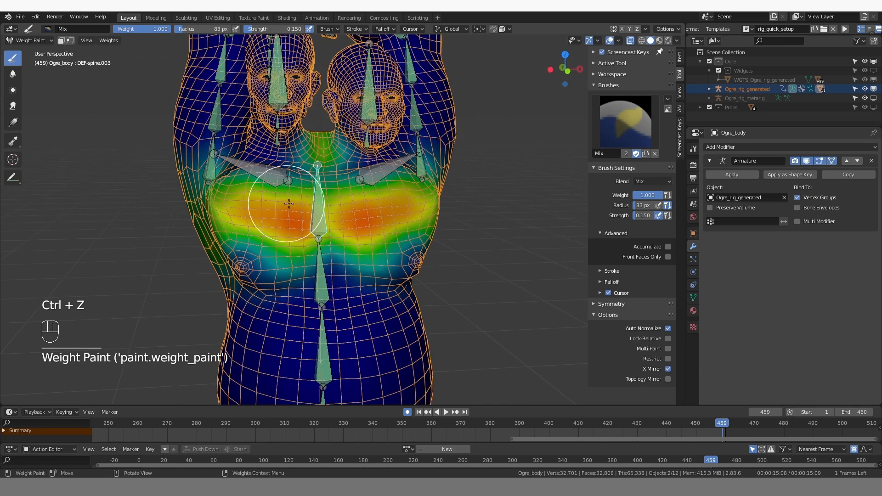
middle_click_drag(316, 205, 322, 215)
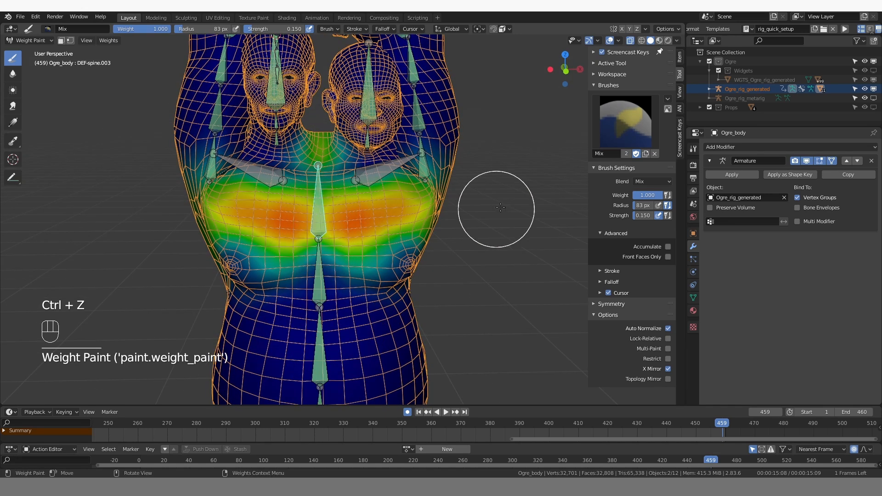
Select DEF-upper_arm.L, paint its weight at the front of the left armpit, and check the crease
left_click(431, 166, "ctrl")
middle_click_drag(430, 159, 432, 199)
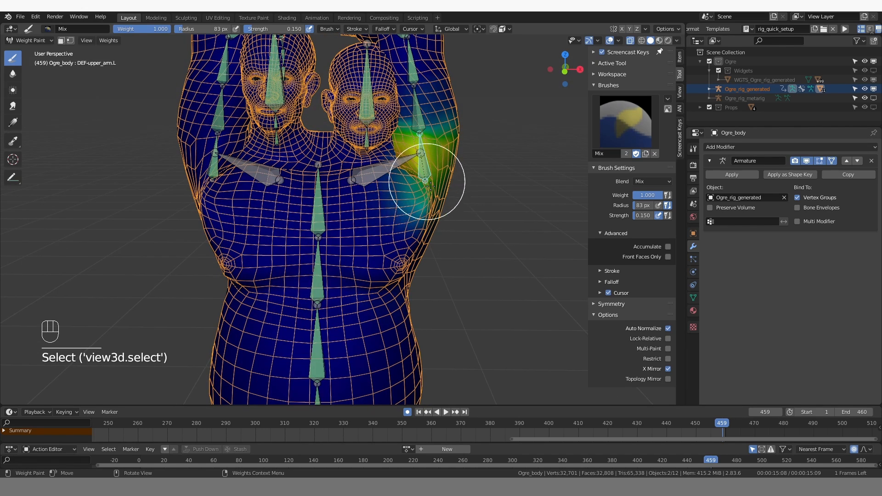
left_click_drag(427, 190, 429, 192)
key("z")
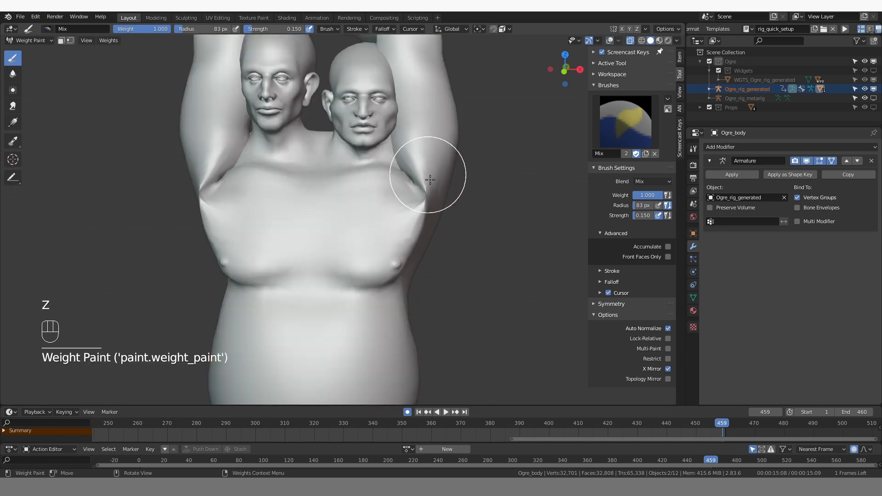
key("b")
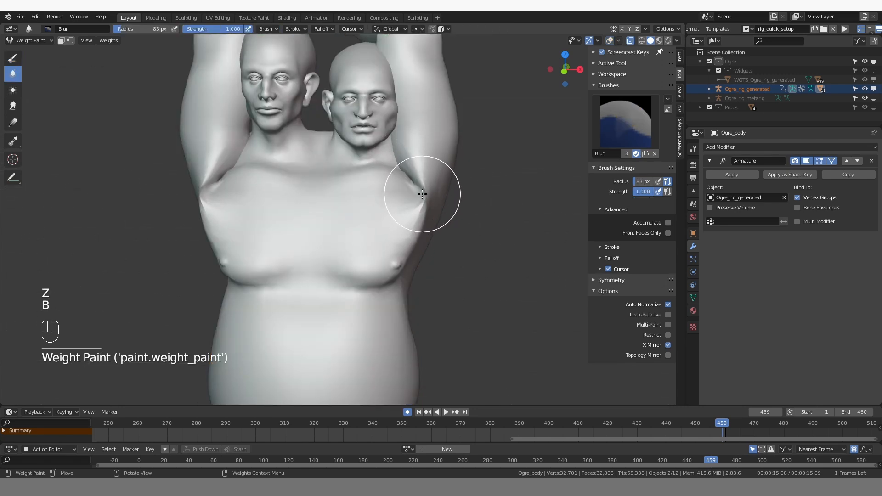
key("z")
Select DEF-spine.003, add weight at the chest's outer edge below the left armpit, and check the raised-arm shape
left_click(321, 201, "ctrl")
key("d")
left_click_drag(418, 199, 420, 197)
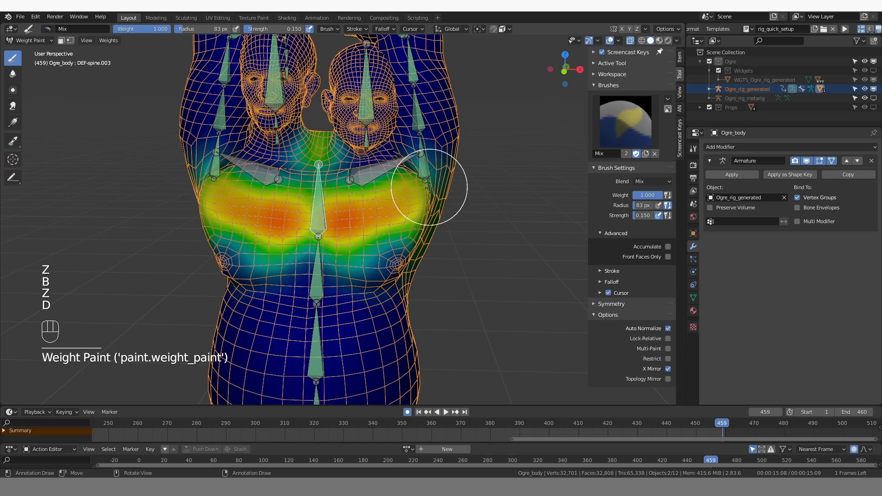
left_click(12, 74)
key("z")
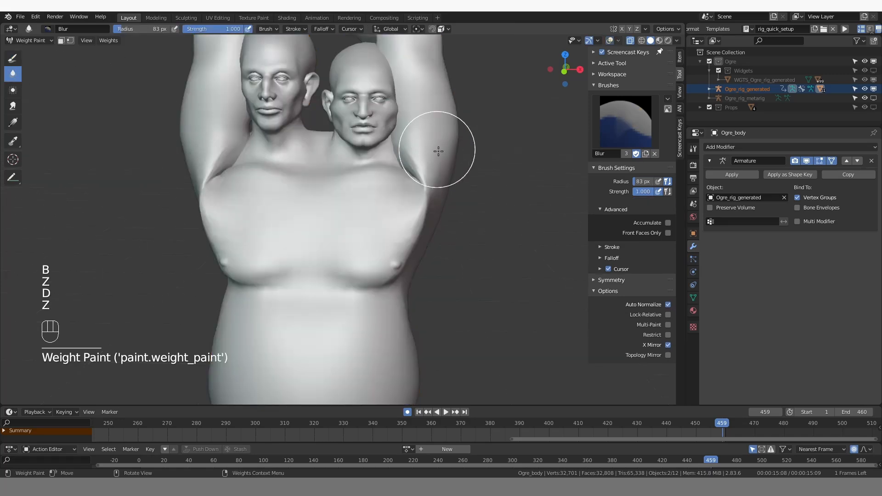
scroll(462, 177, "down", 2)
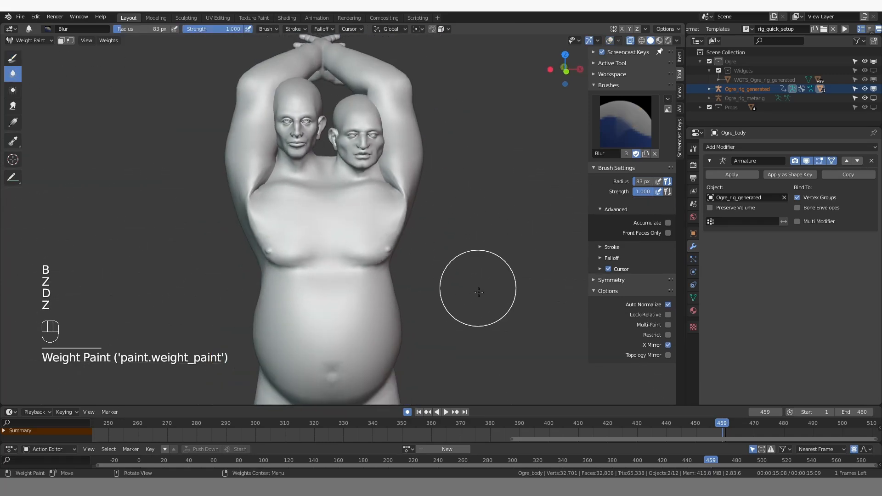
Move to frame 450 and strengthen the DEF-spine.003 weight on the upper outer chest with the Mix brush
left_click_drag(721, 425, 696, 427)
mouse_move(455, 333)
middle_mouse_down()
mouse_move(421, 339)
mouse_move(444, 333)
middle_mouse_up()
scroll(412, 294, "up", 1)
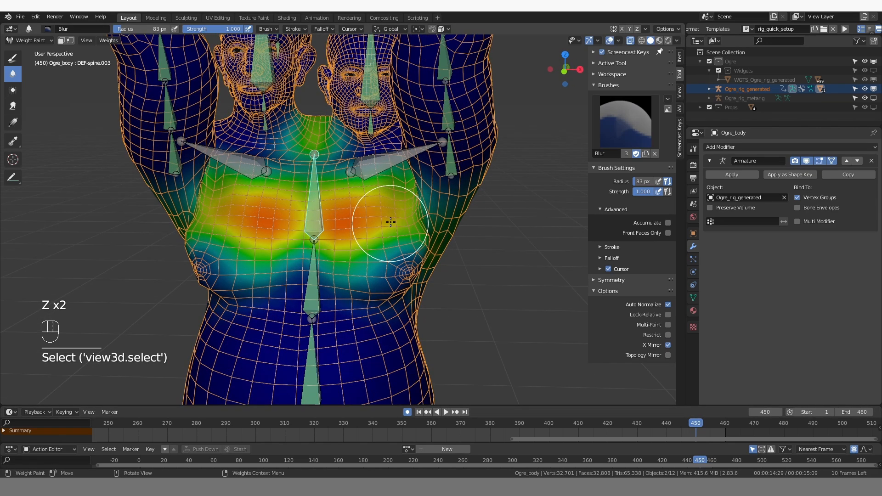
key("d")
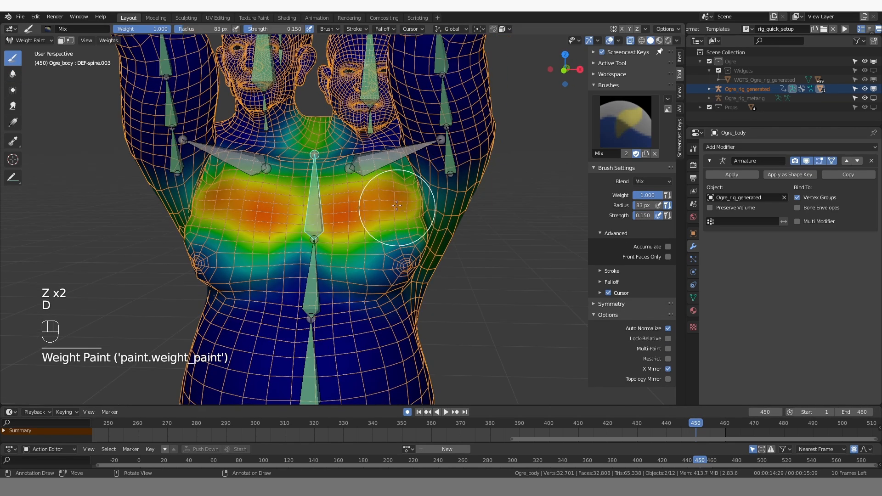
key("b")
key("z")
Move to frame 438, paint weight at the front of the left shoulder, and check the chest from above
mouse_move(674, 423)
left_mouse_down()
mouse_move(653, 423)
mouse_move(660, 425)
left_mouse_up()
middle_click_drag(363, 271, 386, 305)
scroll(386, 305, "up", 2)
key("d")
left_click_drag(419, 205, 421, 209)
middle_click_drag(383, 293, 413, 253)
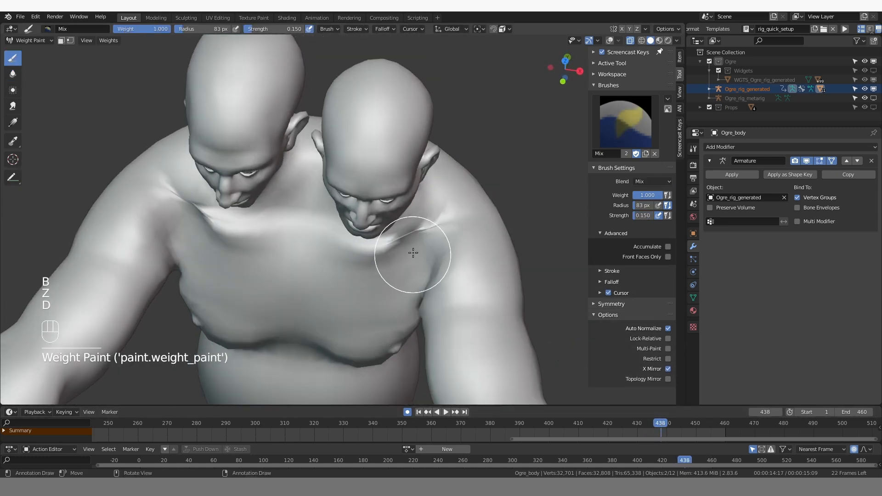
Undo the last weight stroke, select DEF-shoulder.L, and check the left shoulder and chest
key("ctrl+z")
left_click(394, 226, "ctrl")
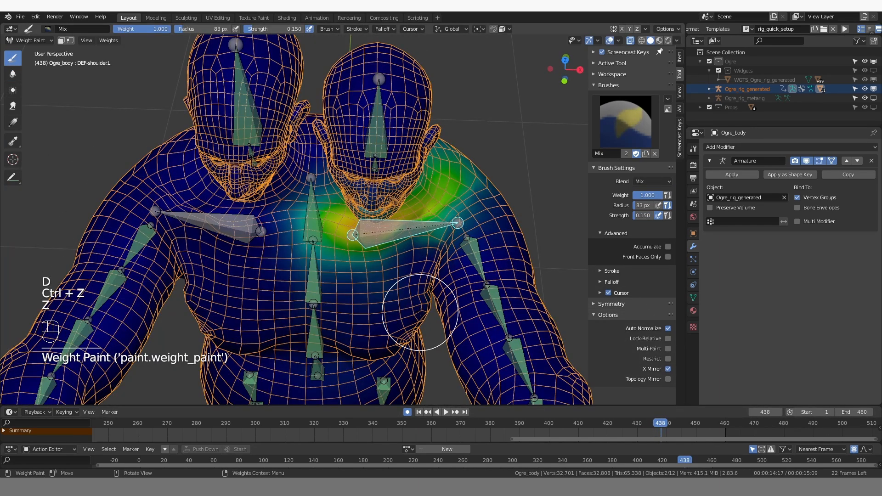
key("z")
key("z")
mouse_move(422, 257)
middle_mouse_down()
mouse_move(402, 227)
mouse_move(390, 284)
mouse_move(414, 243)
middle_mouse_up()
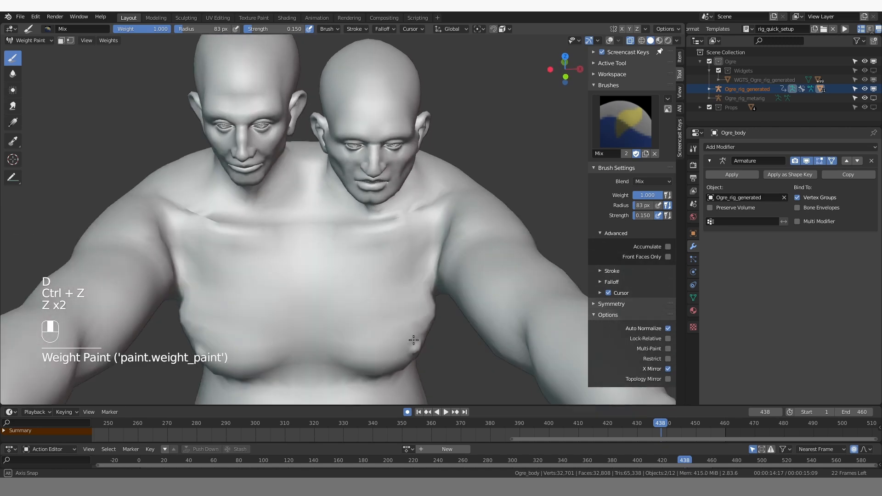
Blur the DEF-shoulder.L weights along the outer left chest and select DEF-spine.003
key("b")
key("z")
mouse_move(415, 243)
left_mouse_down()
mouse_move(417, 279)
mouse_move(399, 302)
mouse_move(424, 307)
left_mouse_up()
left_click(317, 284, "ctrl")
key("z")
Play back the arm test animation at full-body view and examine the deformation across the poses
middle_click_drag(406, 300, 413, 261)
scroll(414, 261, "down", 4)
left_click_drag(659, 420, 43, 417)
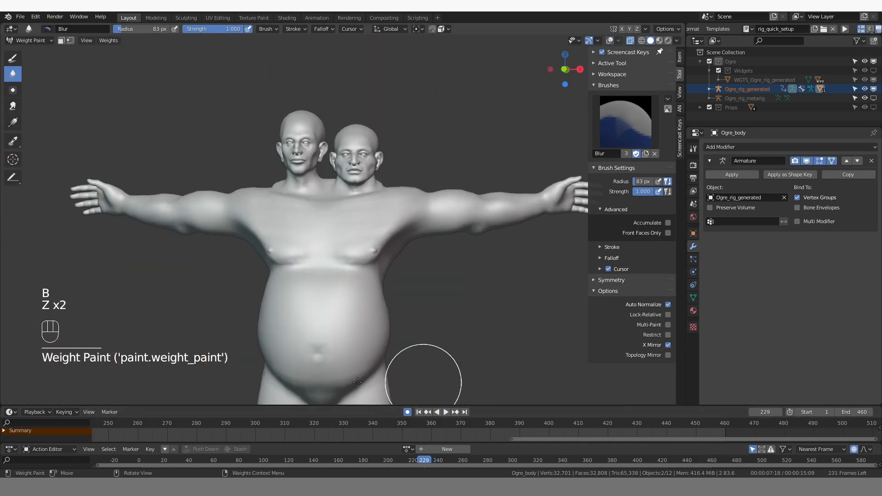
left_click(419, 412)
scroll(344, 369, "down", 3)
middle_click_drag(344, 368, 473, 300, "shift")
middle_click_drag(488, 427, 358, 437, "ctrl")
middle_click_drag(496, 262, 391, 291, "shift")
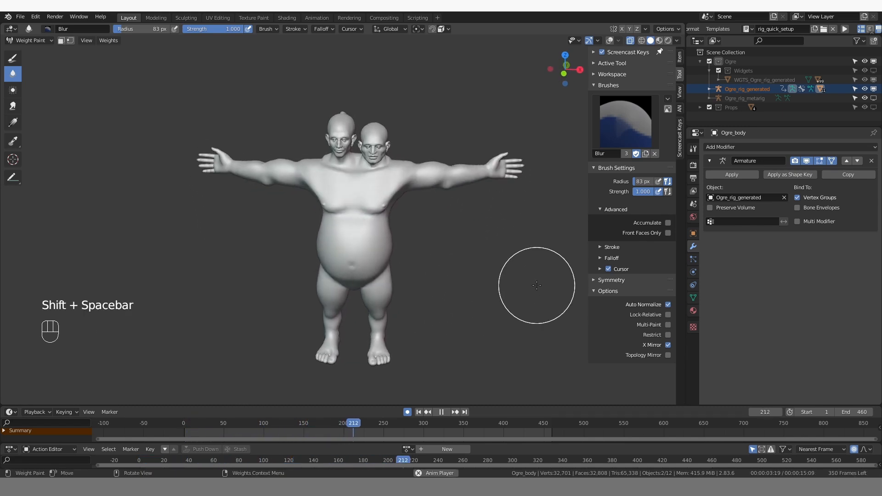
key("shift+space")
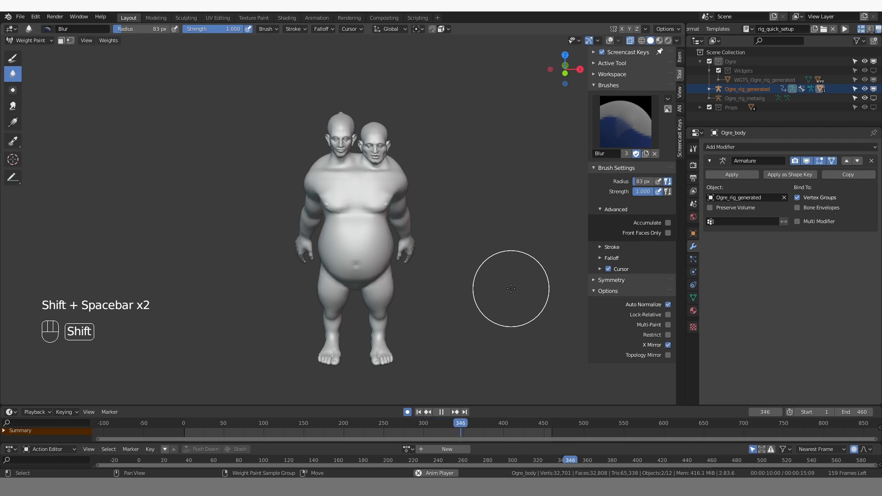
key("shift+space")
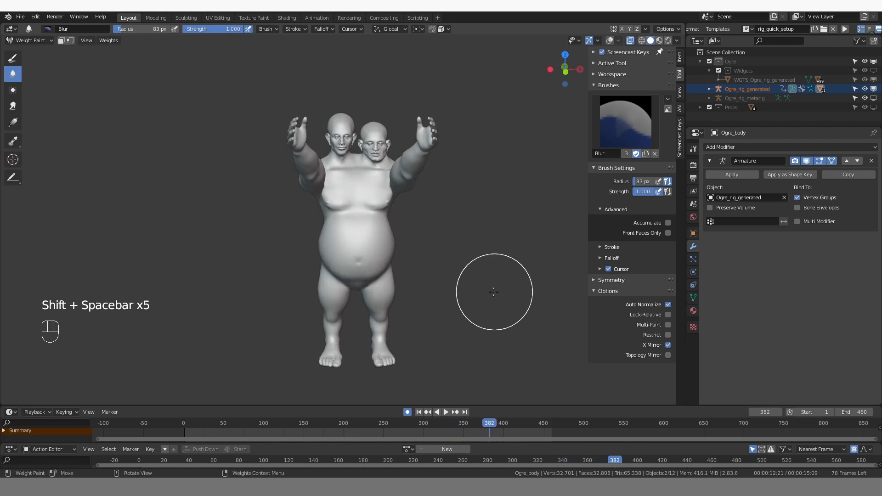
Move to frame 380 and switch from weight painting the body to Pose Mode on the generated rig
scroll(433, 264, "up", 1)
middle_click_drag(433, 264, 468, 324, "shift")
scroll(449, 298, "up", 1)
left_click_drag(536, 428, 501, 423)
key("shift+alt+z")
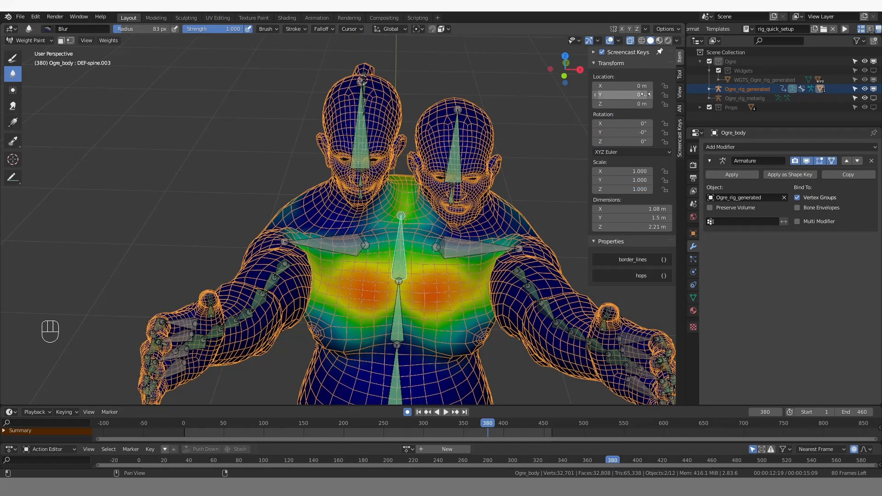
key("Tab")
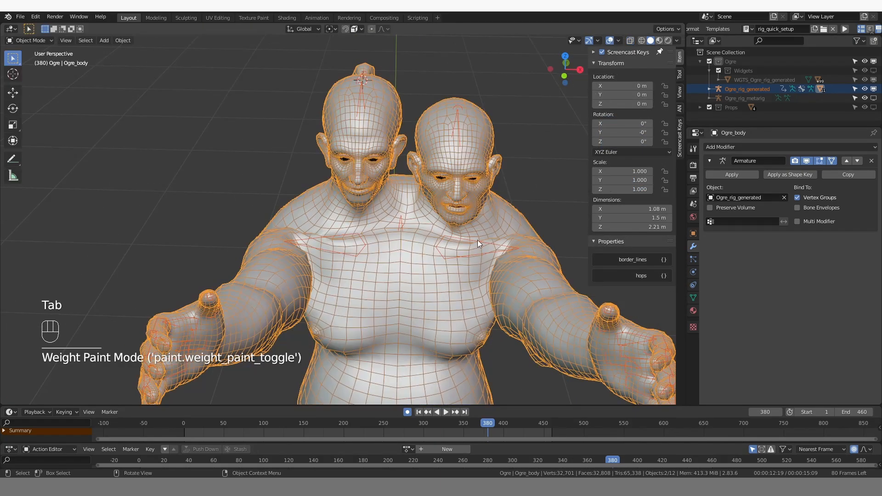
left_click(477, 255)
left_click(636, 87)
key("Tab")
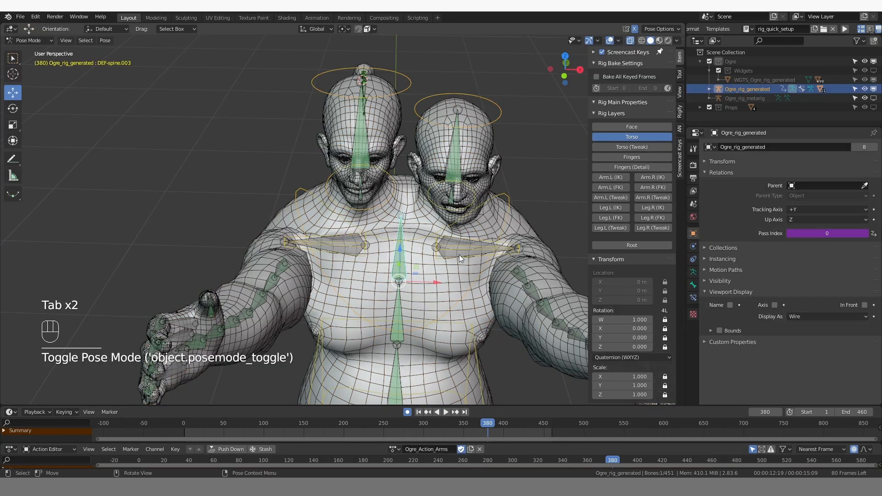
Rotate the shoulder.L control upward by about 22° at frame 380
left_click(459, 251)
key("r")
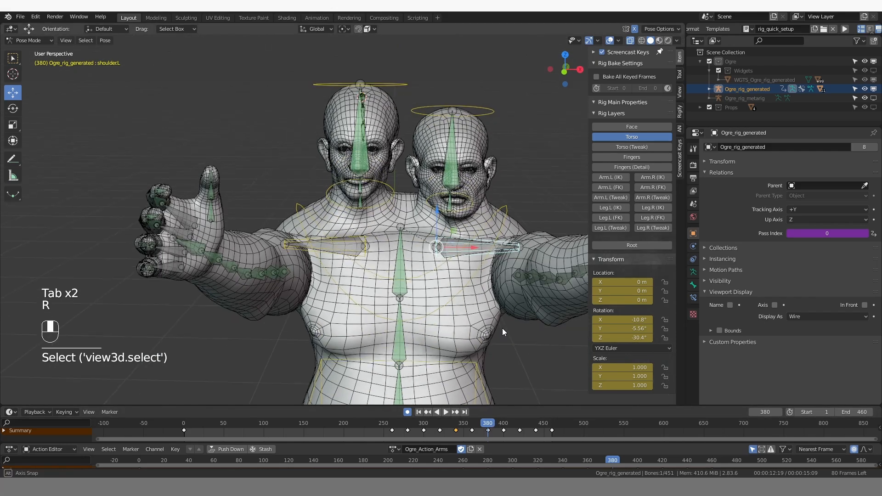
key("r")
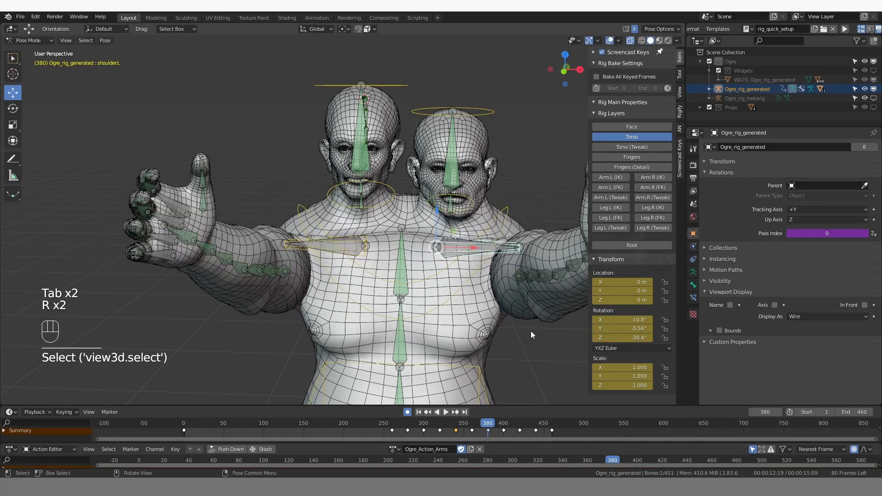
key("r")
left_click(530, 335)
key("r")
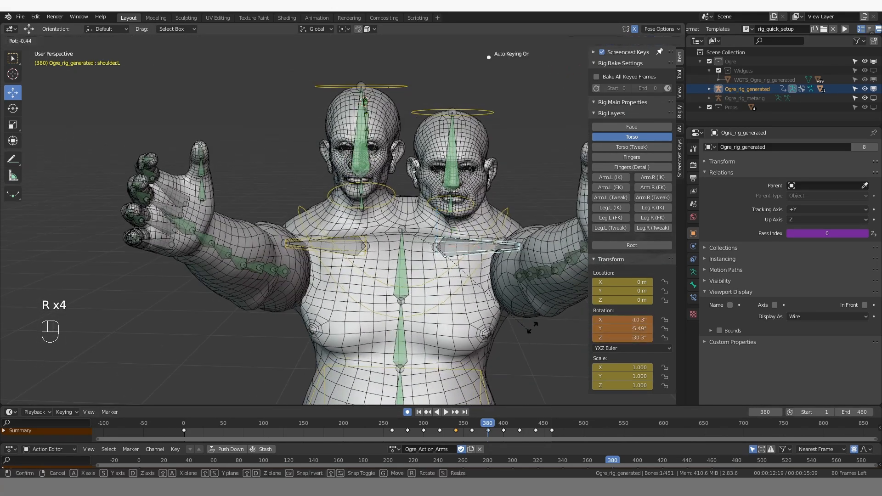
key("r")
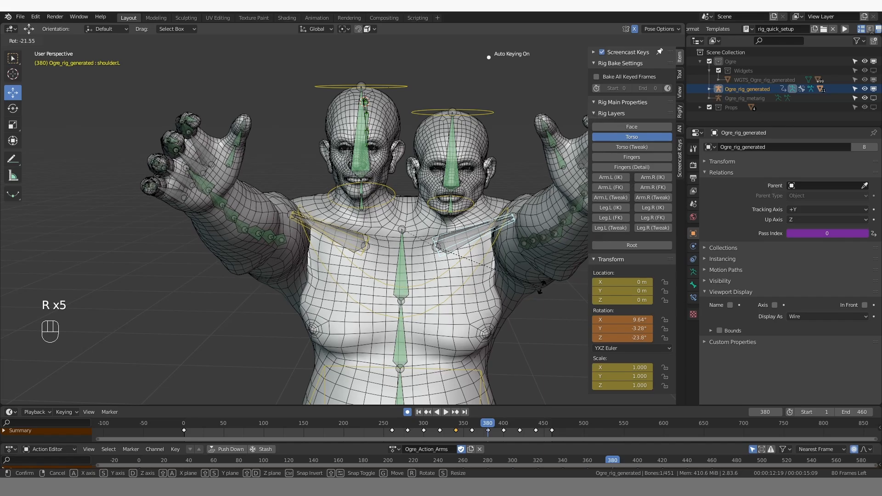
left_click(541, 288)
middle_click_drag(539, 290, 507, 286)
key("r")
right_click(515, 343)
Hide the overlays, scrub to frame 392, and examine the overhead arm pose of the whole body
left_click_drag(488, 423, 489, 413)
scroll(484, 321, "down", 2)
key("z")
mouse_move(484, 320)
middle_mouse_down()
mouse_move(456, 313)
mouse_move(477, 338)
mouse_move(495, 322)
mouse_move(486, 323)
middle_mouse_up()
scroll(485, 324, "down", 1)
left_click_drag(490, 422, 498, 423)
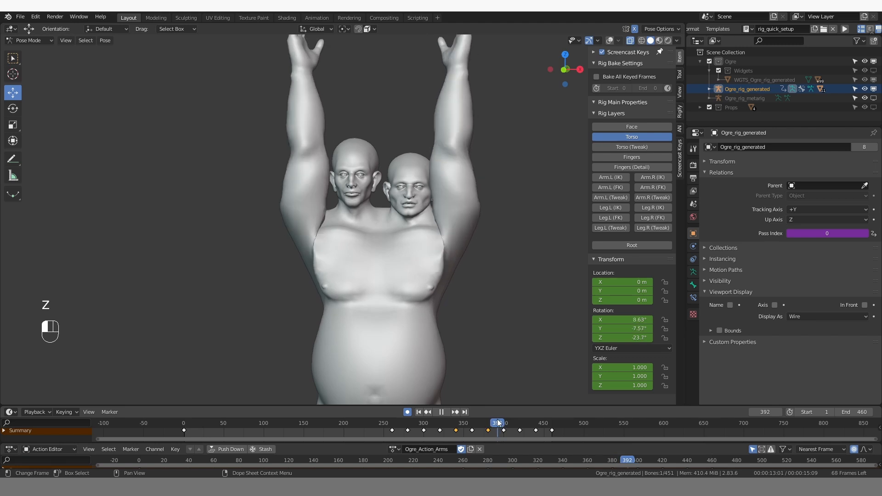
scroll(492, 347, "down", 1)
scroll(489, 366, "down", 2)
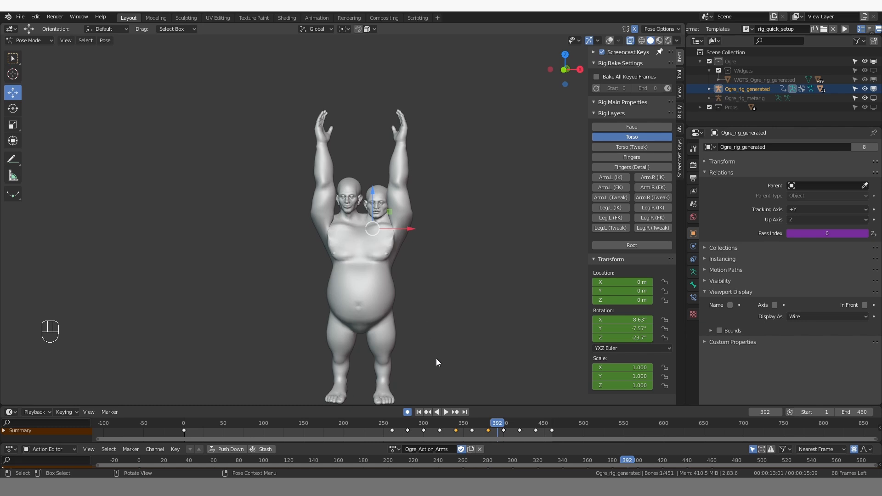
mouse_move(436, 358)
middle_mouse_down()
mouse_move(394, 363)
mouse_move(426, 354)
middle_mouse_up()
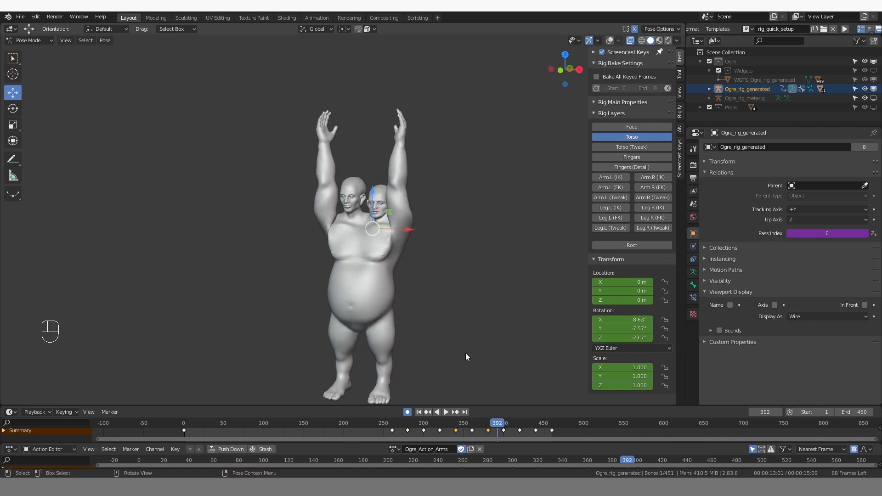
Move to frame 410 and turn the viewport overlays back on
left_click_drag(501, 423, 512, 422)
middle_click_drag(369, 300, 387, 307)
scroll(414, 280, "up", 2)
key("z")
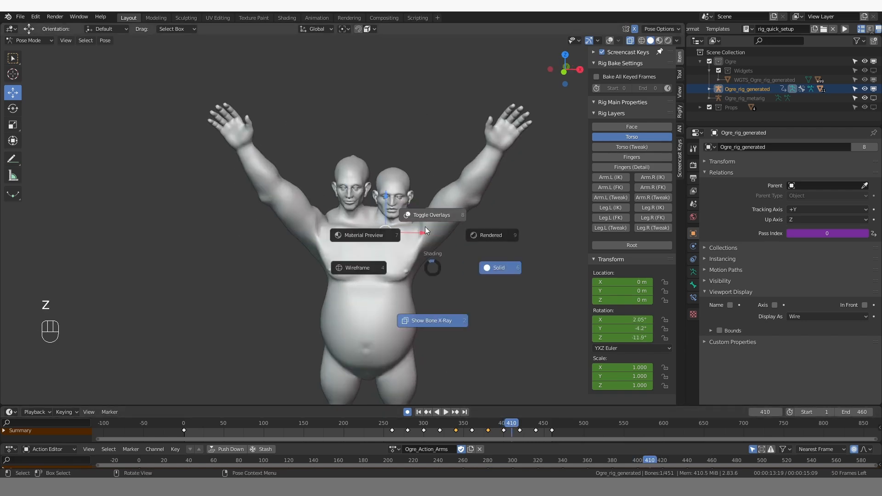
left_click(426, 225)
scroll(519, 233, "up", 3)
Return the ogre body to Weight Paint mode and select the DEF-upper_arm.L bone
left_click(522, 237)
key("Tab")
left_click(499, 238)
left_click(525, 230, "shift")
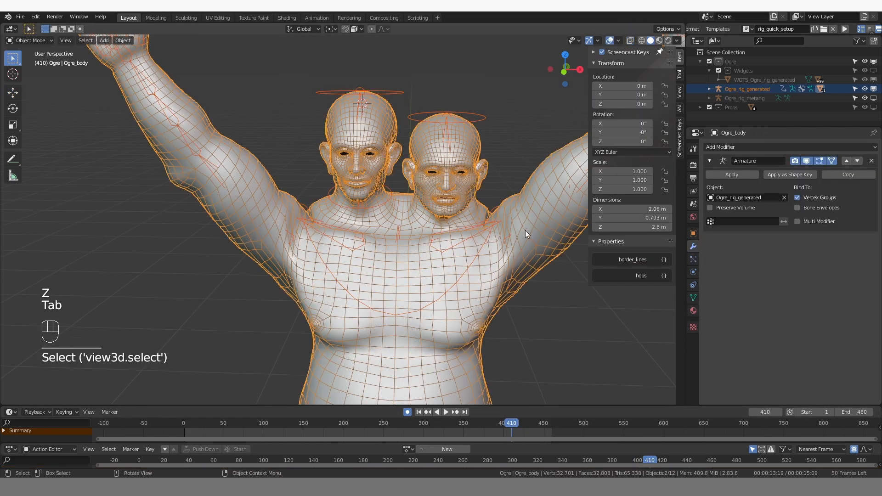
key("Tab")
left_click(516, 214)
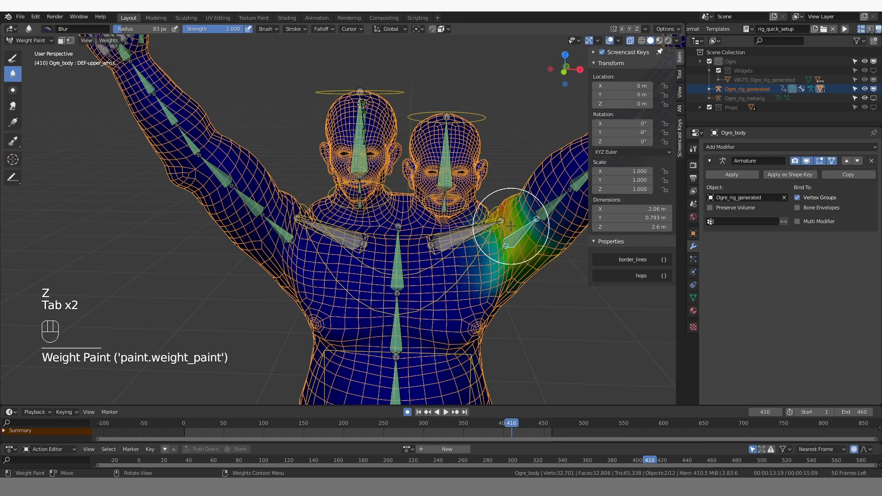
Strengthen the DEF-upper_arm.L weight at the left shoulder with the Mix brush at weight 1.000 and strength 0.150, and check the raised arm
left_click(680, 75)
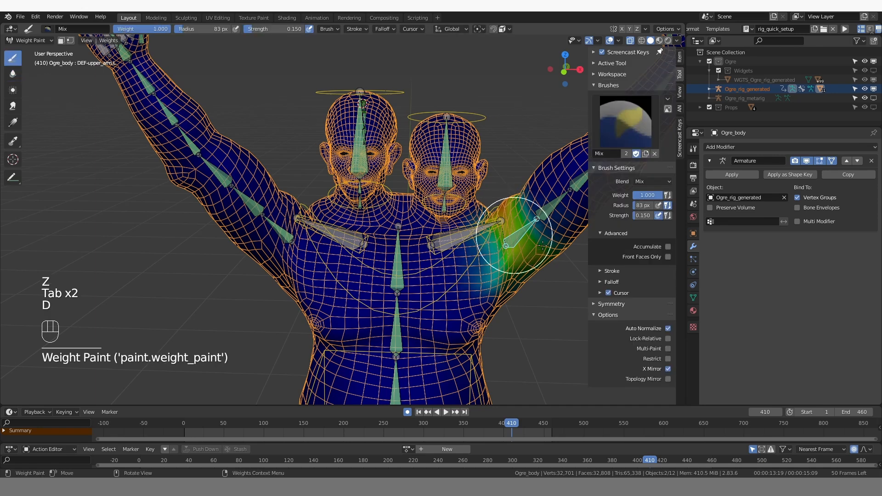
left_click_drag(524, 267, 511, 240)
scroll(529, 315, "down", 1)
middle_click_drag(528, 315, 530, 310)
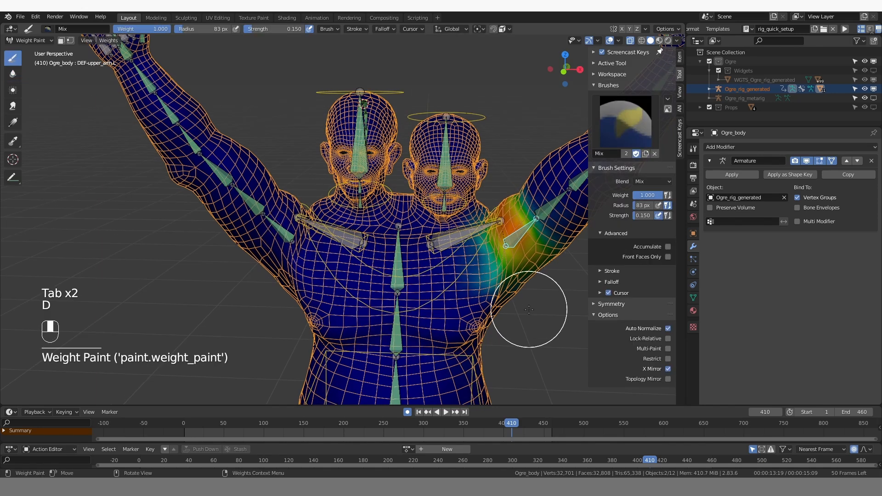
key("z")
left_click_drag(510, 425, 511, 424)
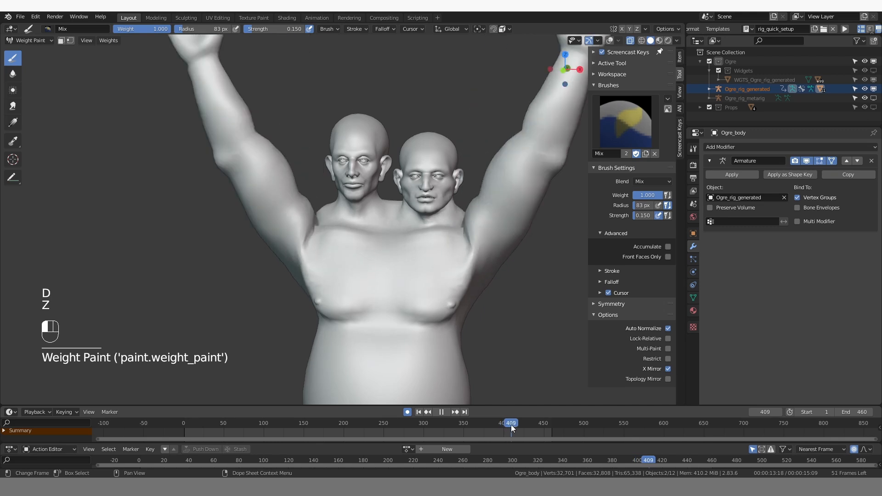
Try Blur and Mix strokes at the left armpit on frame 406 and undo them
key("b")
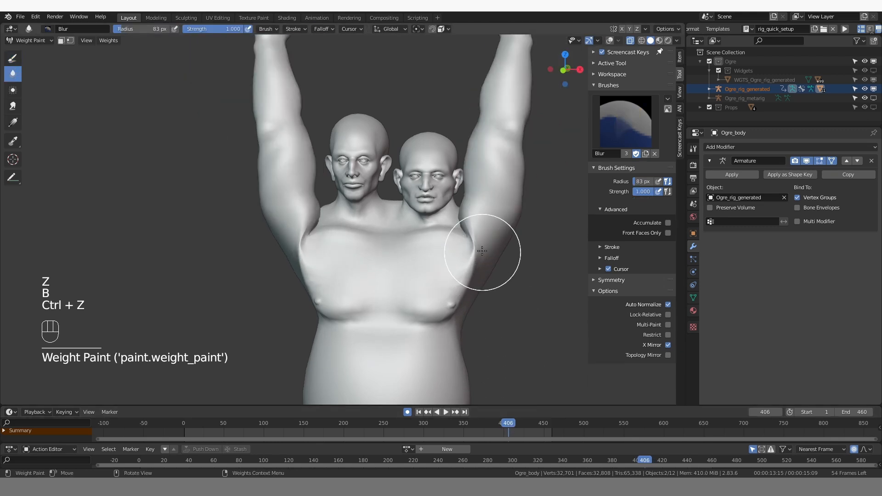
key("d")
key("ctrl+z")
key("ctrl+z")
key("ctrl+z")
key("ctrl+z")
key("ctrl+z")
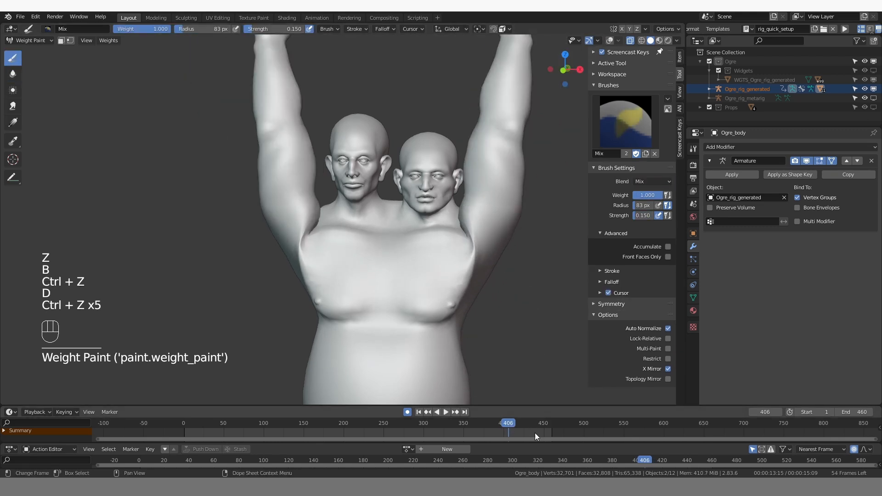
Blur the DEF-upper_arm.L weights around the left armpit and shoulder, checking frames 377 and 411
key("b")
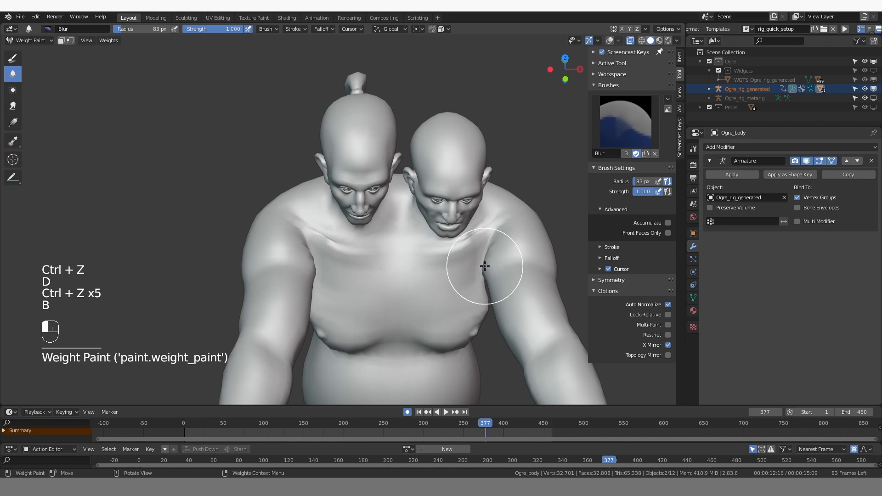
left_click_drag(501, 424, 512, 424)
middle_click_drag(489, 248, 386, 225)
left_click_drag(383, 213, 372, 208)
Examine the full-body raised-arm pose at frame 411 and show the overlays again
middle_click_drag(436, 226, 367, 258)
scroll(420, 260, "down", 4)
middle_click_drag(285, 294, 403, 318)
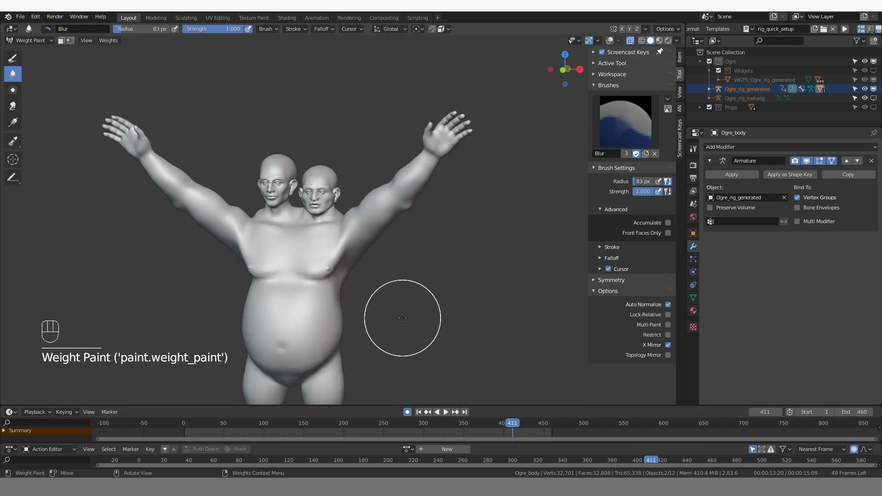
scroll(423, 289, "down", 3)
middle_click_drag(429, 286, 392, 235)
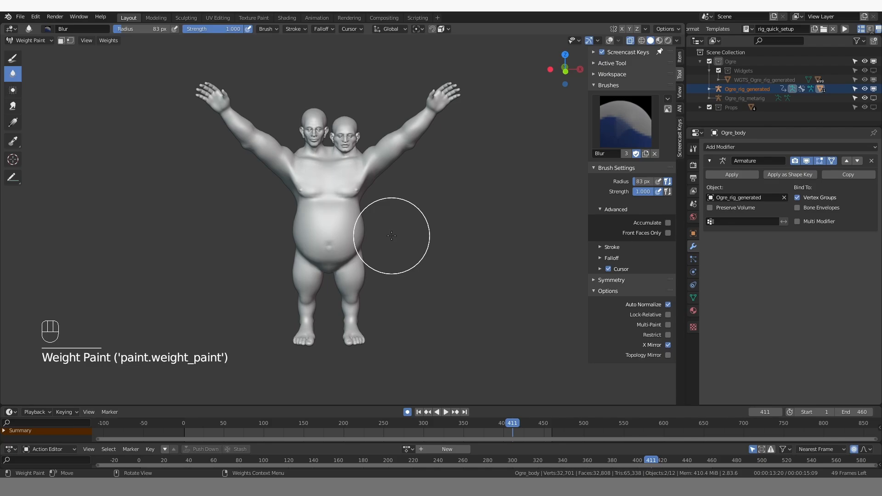
key("z")
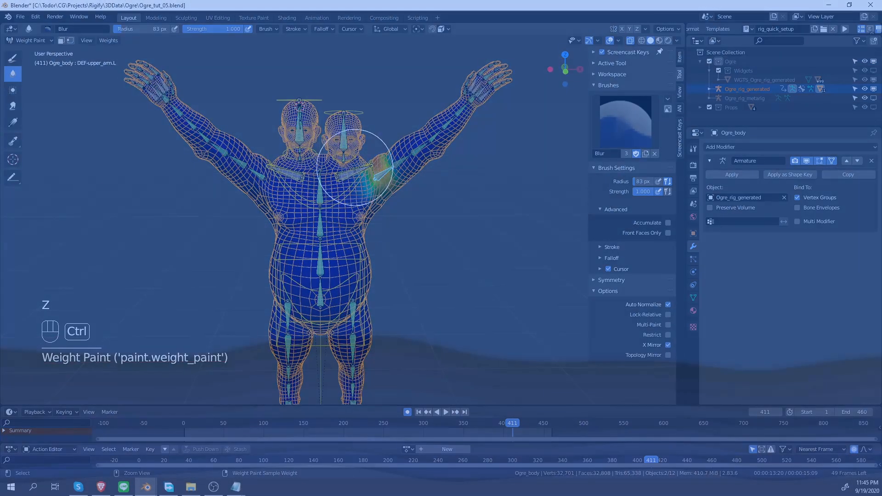